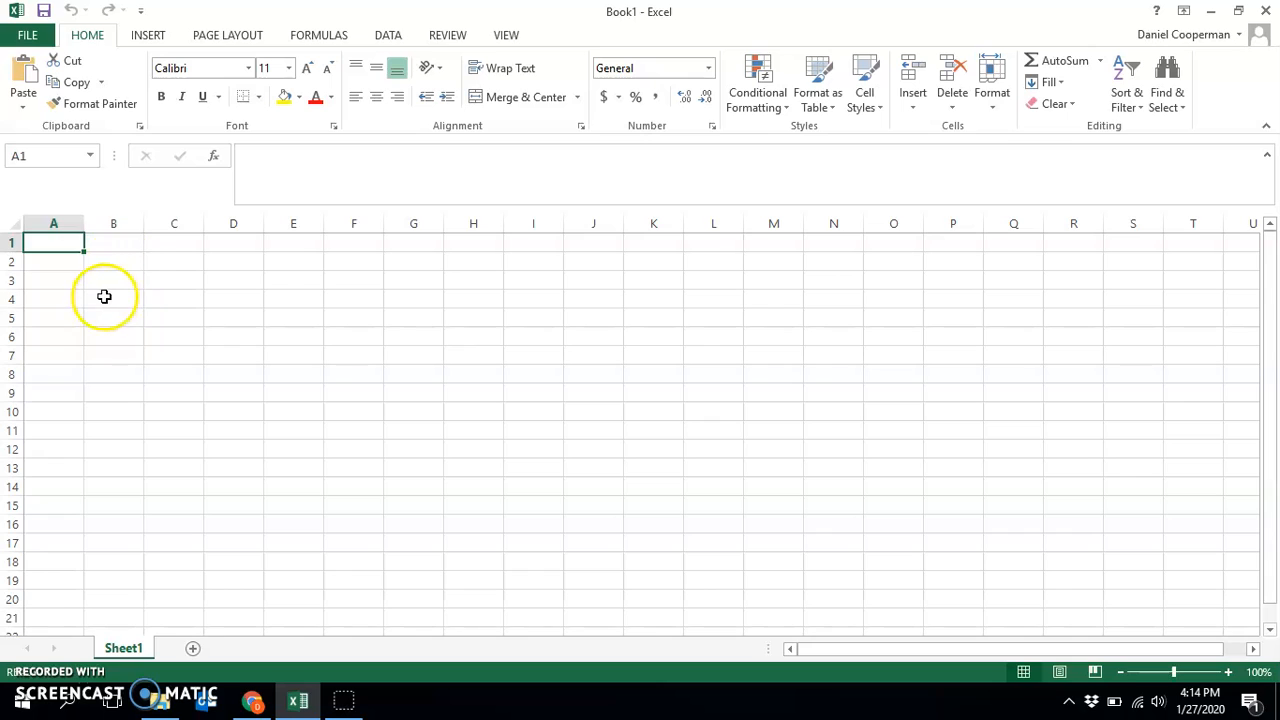
Enter the headings Number, Description, Quantity, Cost Per Unit and Total Cost in cells B4 through F4
{"action": "left_click", "coordinate": [116, 298]}
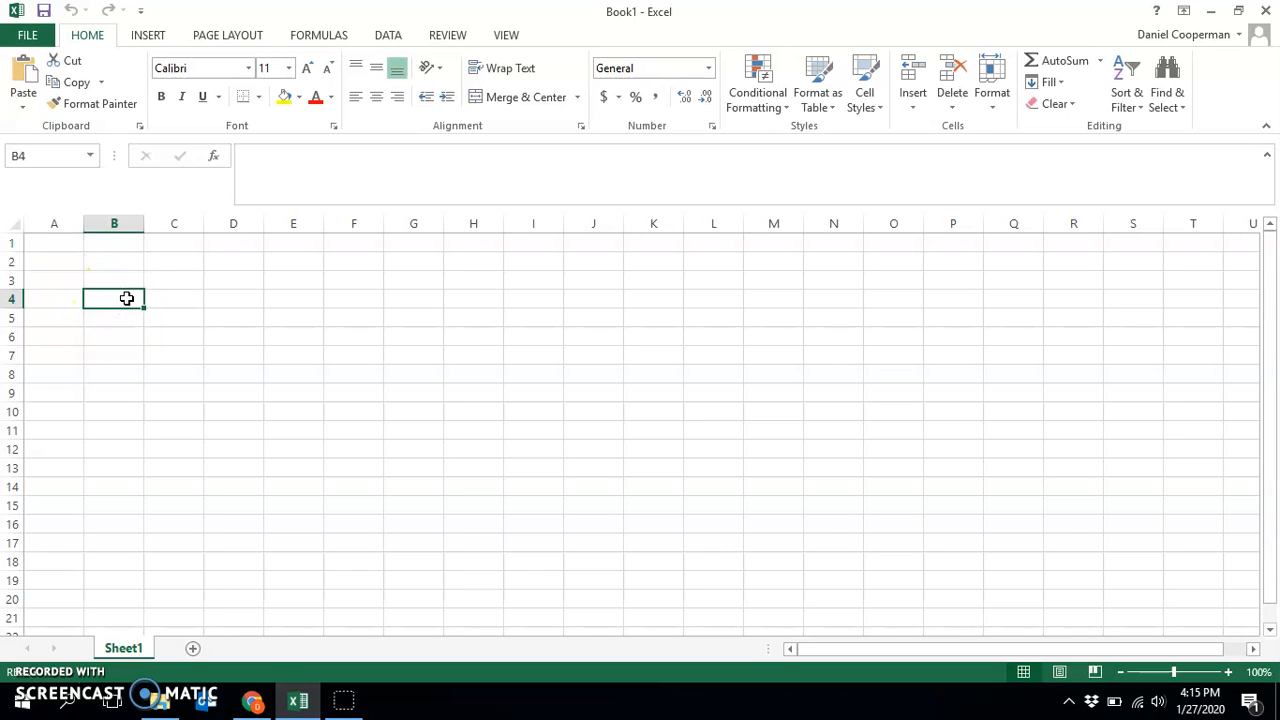
{"action": "type", "text": "Number"}
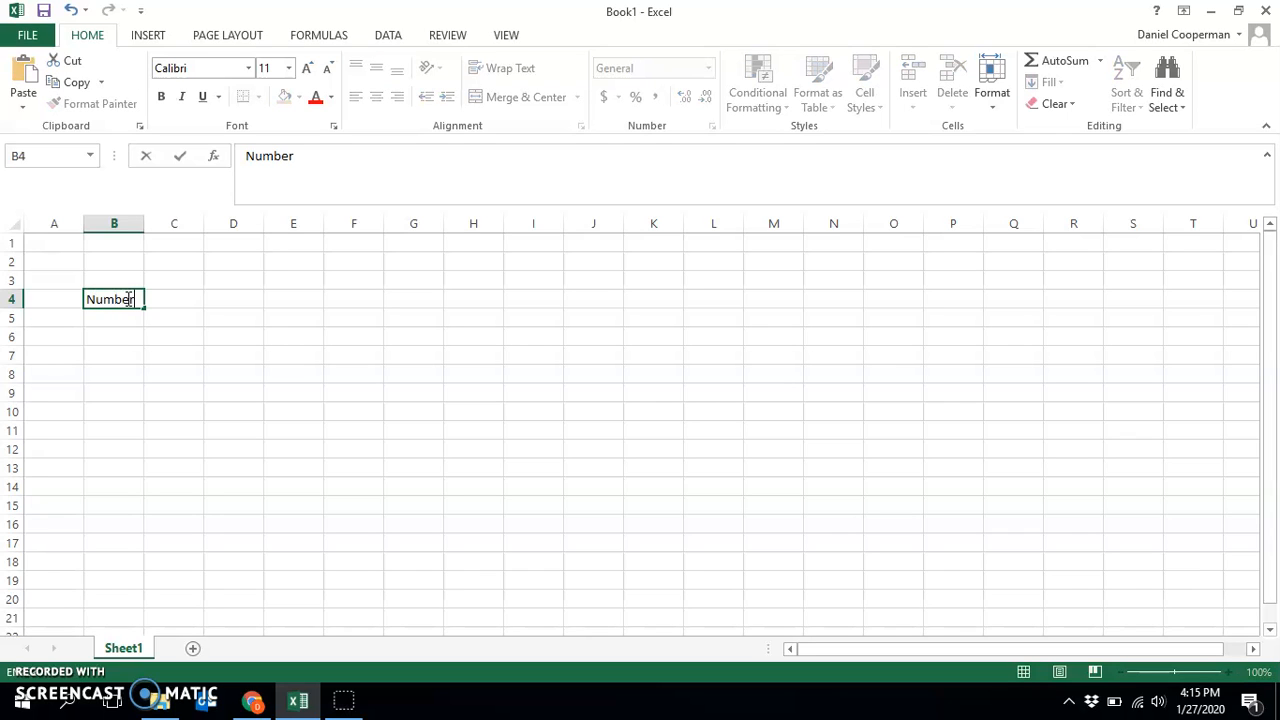
{"action": "key", "text": "Tab"}
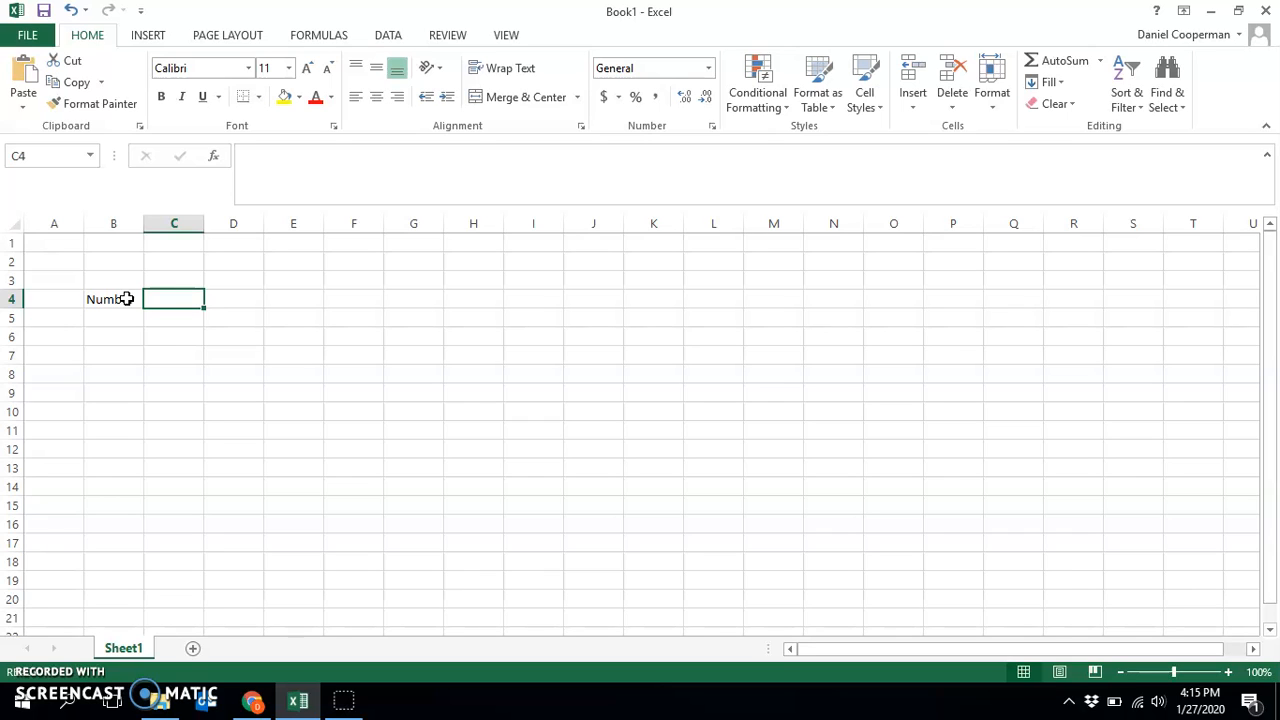
{"action": "type", "text": "Description"}
{"action": "key", "text": "Tab"}
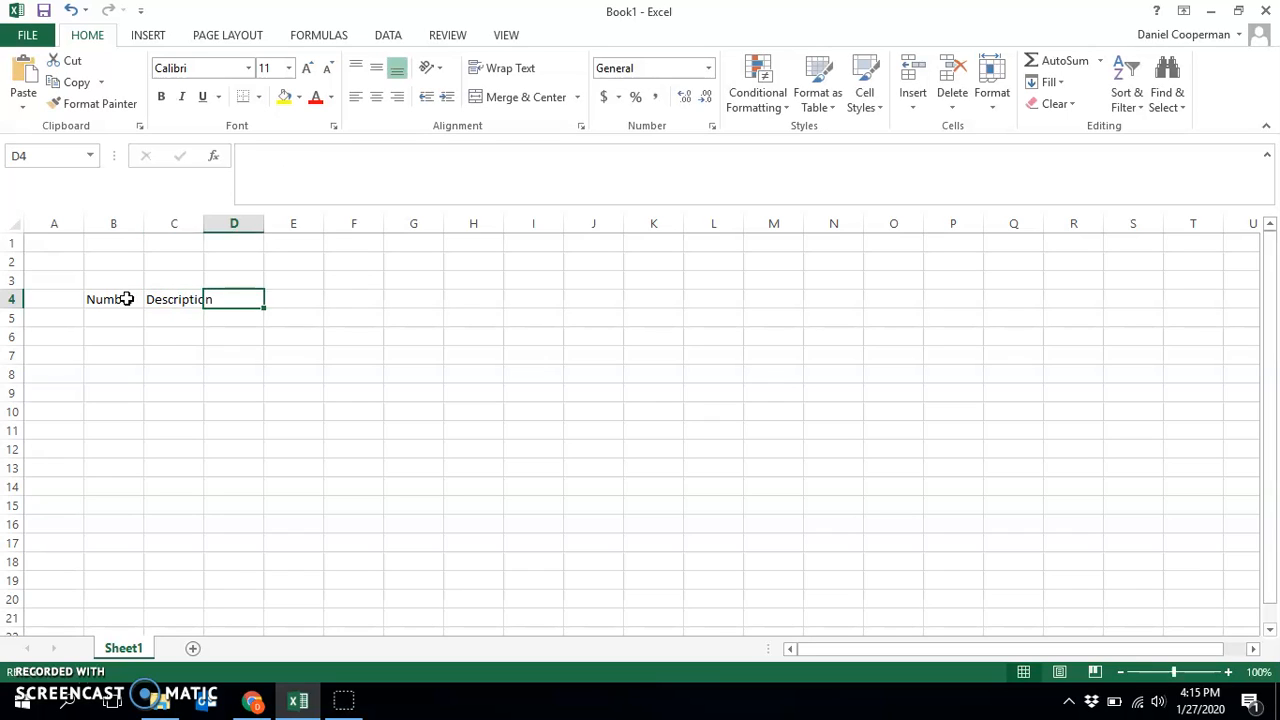
{"action": "type", "text": "Quantity"}
{"action": "key", "text": "Tab"}
{"action": "type", "text": "Co"}
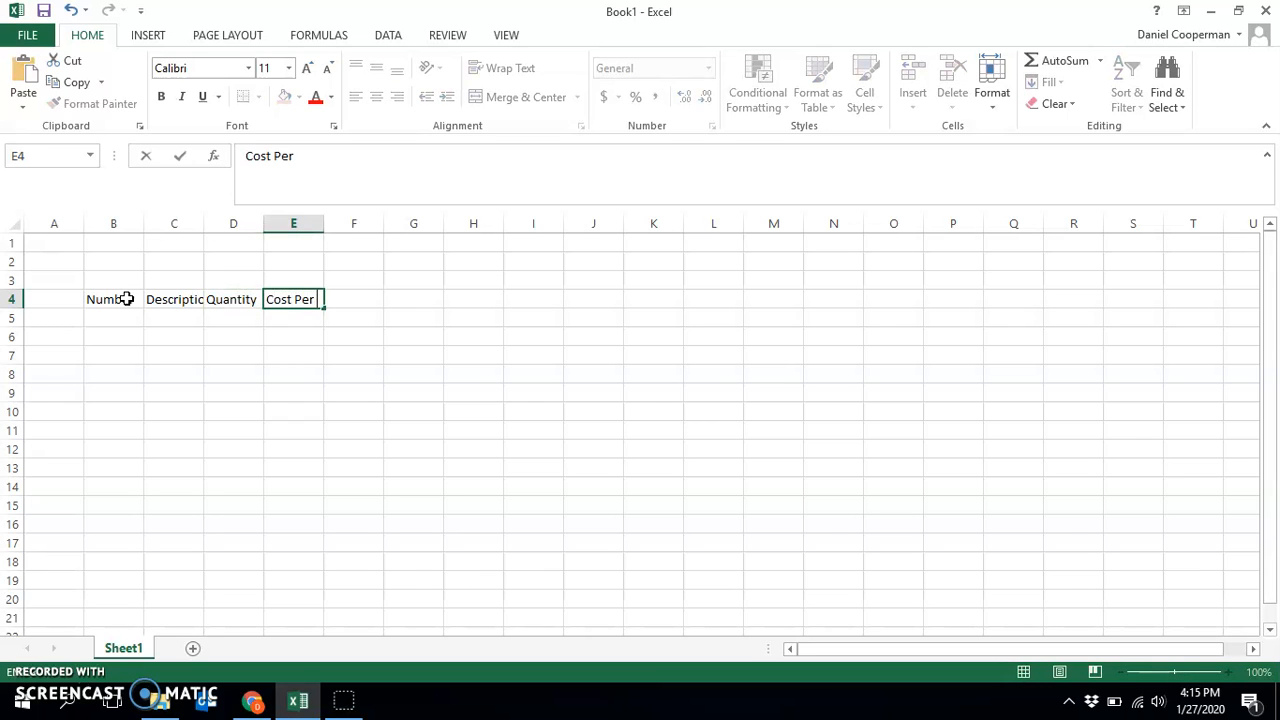
{"action": "type", "text": "st Per Unit"}
{"action": "key", "text": "Tab"}
{"action": "type", "text": "Tot"}
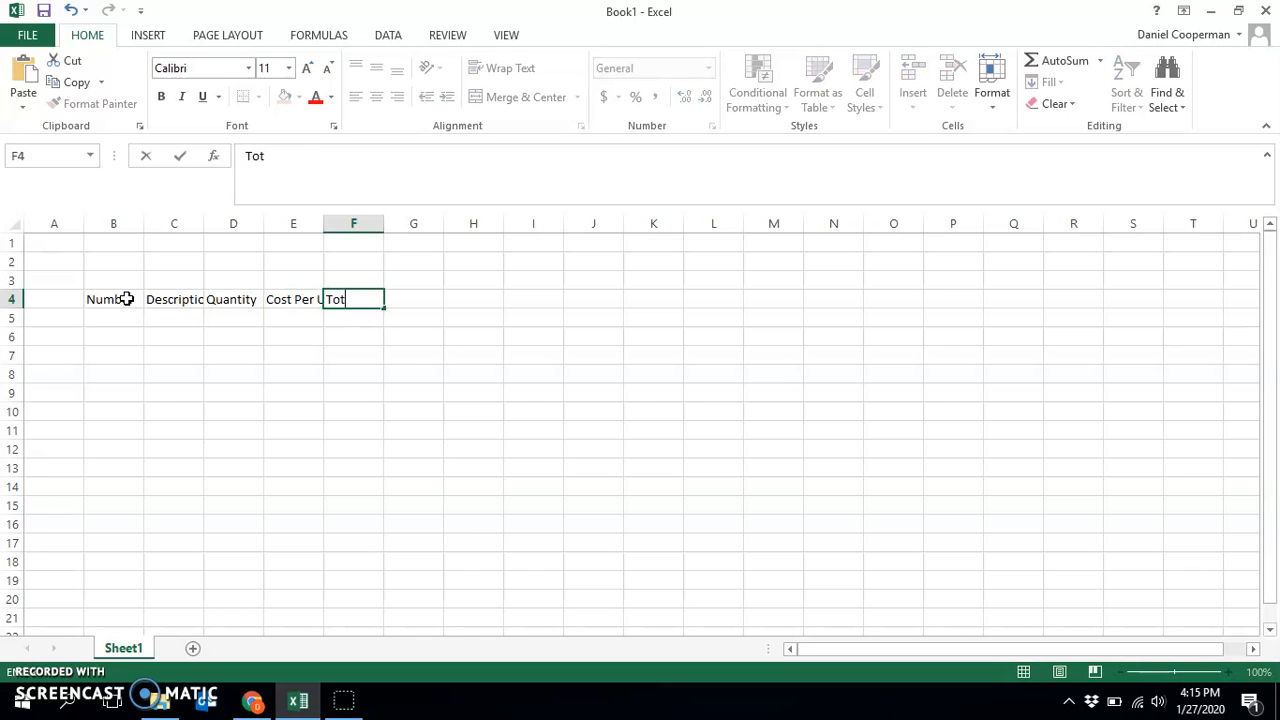
{"action": "type", "text": "al Cost"}
{"action": "key", "text": "Return"}
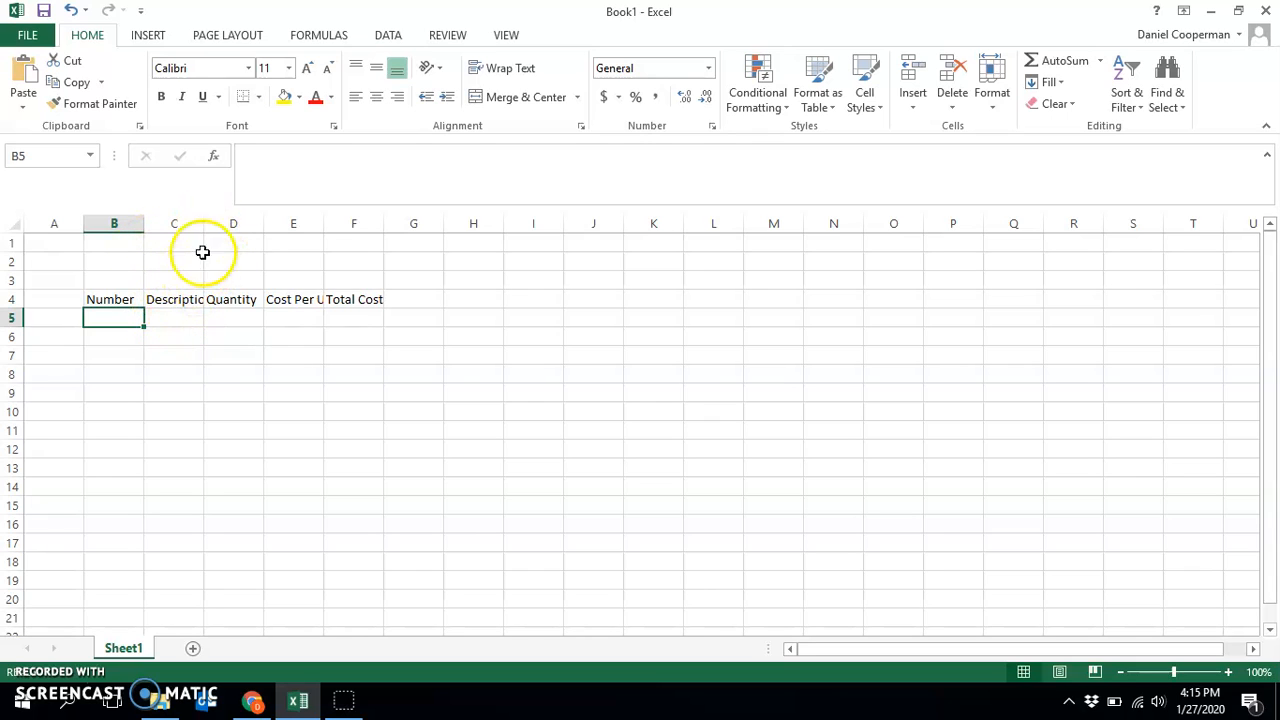
Autofit columns C through F to the width of their headings
{"action": "left_click_drag", "start_coordinate": [204, 224], "coordinate": [237, 235]}
{"action": "key", "text": "ctrl+z"}
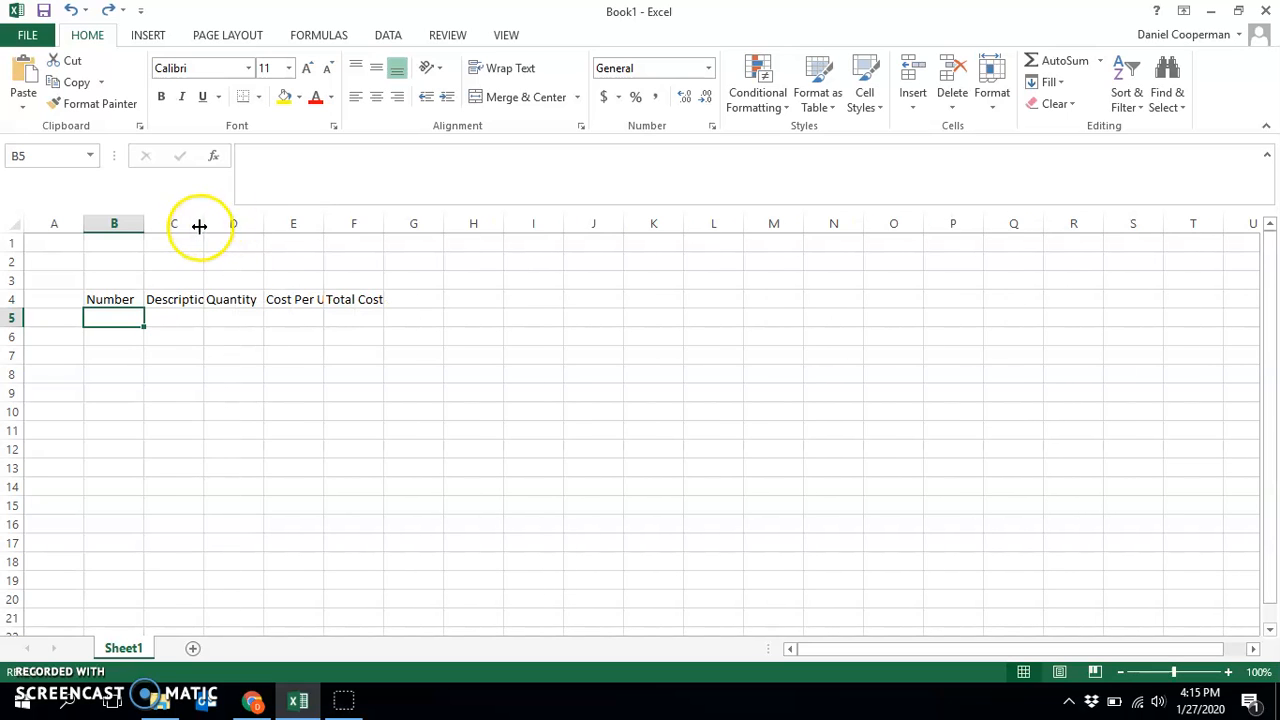
{"action": "double_click", "coordinate": [203, 222]}
{"action": "double_click", "coordinate": [275, 223]}
{"action": "double_click", "coordinate": [334, 218]}
{"action": "double_click", "coordinate": [416, 223]}
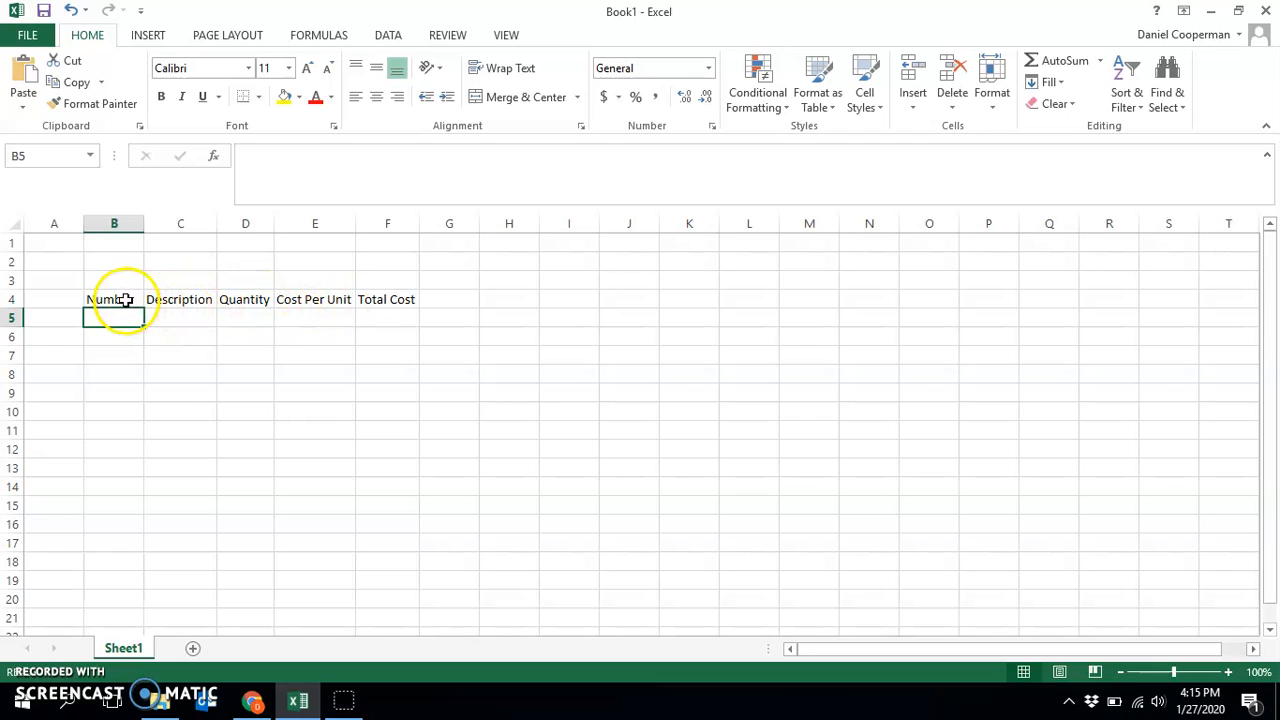
Make the headings in B4:F4 bold and set their font size to 14
{"action": "left_click_drag", "start_coordinate": [111, 303], "coordinate": [411, 303]}
{"action": "left_click", "coordinate": [160, 97]}
{"action": "left_click", "coordinate": [307, 68]}
{"action": "left_click", "coordinate": [309, 70]}
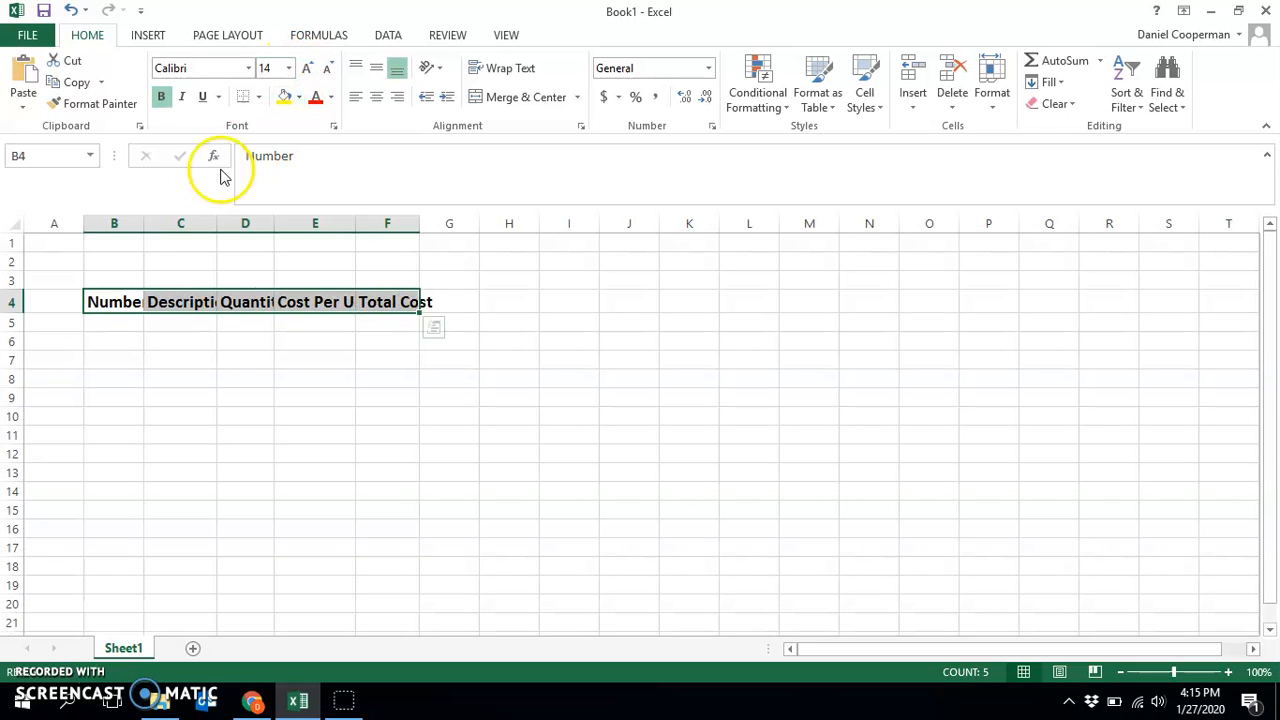
Widen columns B through F to fit the enlarged headings, giving the Description column plenty of extra width
{"action": "double_click", "coordinate": [144, 223]}
{"action": "left_click_drag", "start_coordinate": [225, 228], "coordinate": [391, 234]}
{"action": "left_click_drag", "start_coordinate": [473, 224], "coordinate": [594, 228]}
{"action": "left_click", "coordinate": [727, 349]}
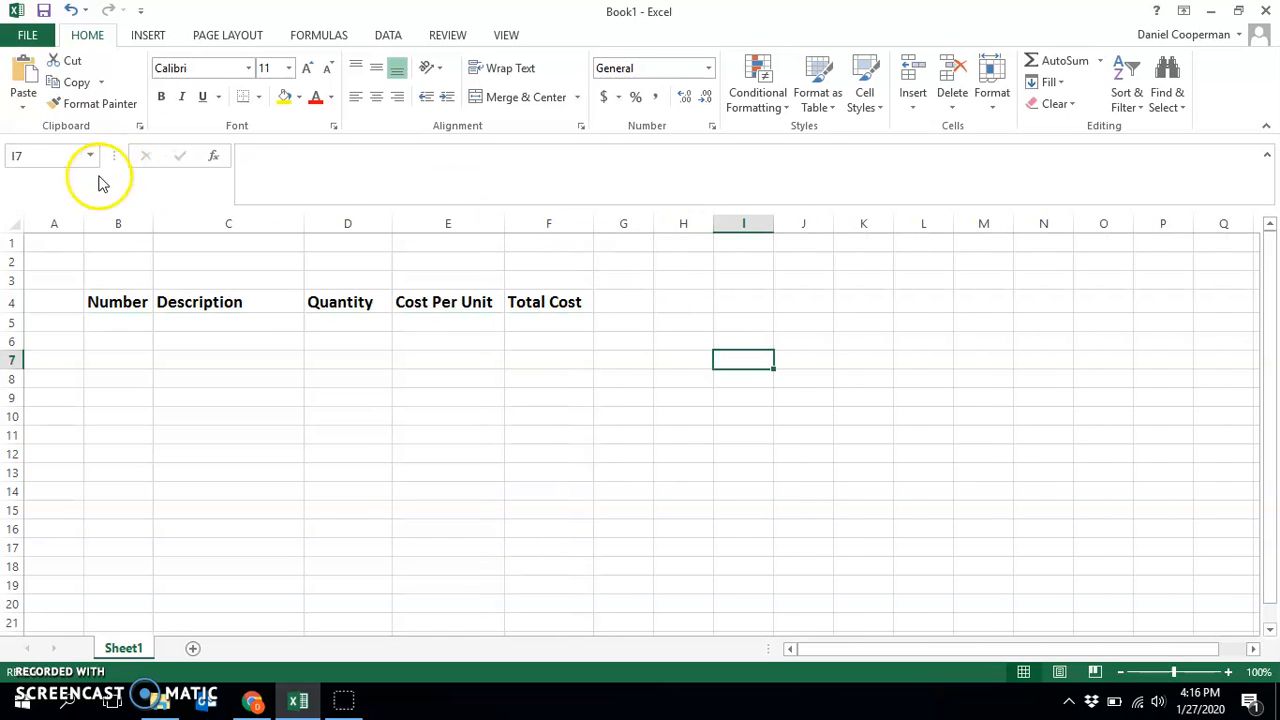
Merge and center cells B2:F3 above the headings and enter the title "Cost Estimate" there
{"action": "left_click_drag", "start_coordinate": [111, 266], "coordinate": [490, 300]}
{"action": "left_click", "coordinate": [521, 406]}
{"action": "left_click_drag", "start_coordinate": [129, 258], "coordinate": [565, 289]}
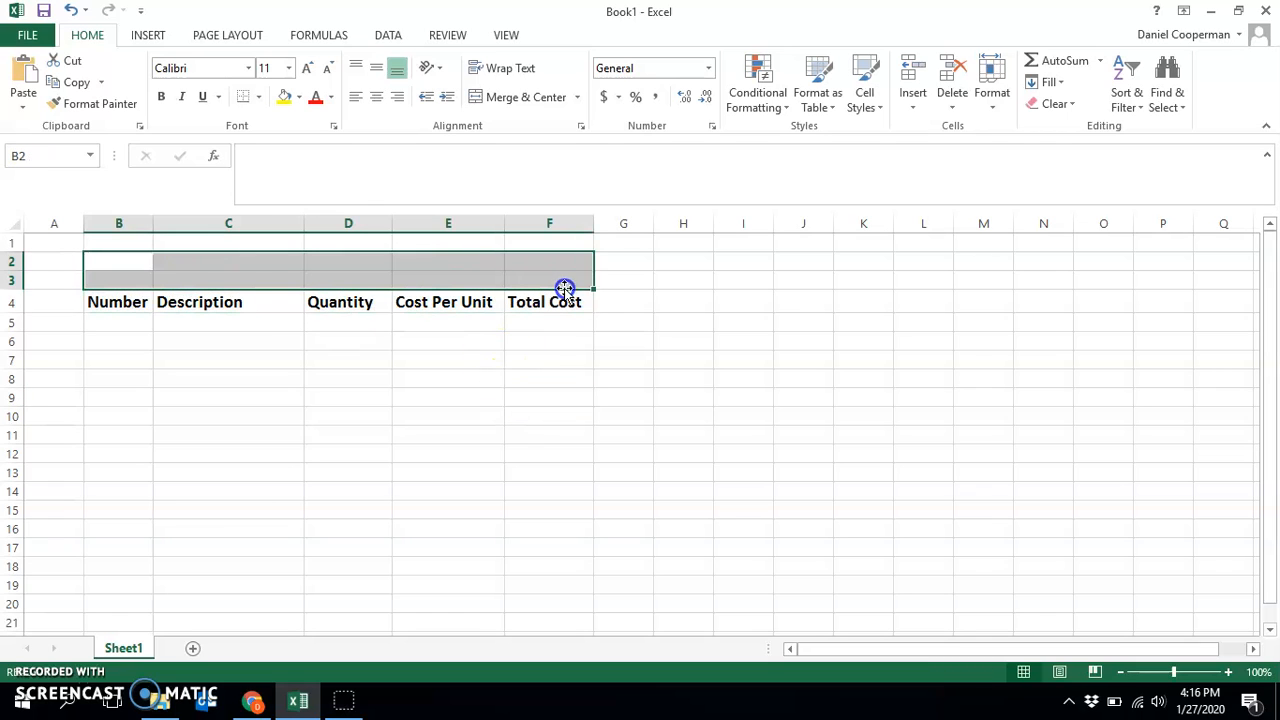
{"action": "left_click", "coordinate": [525, 104]}
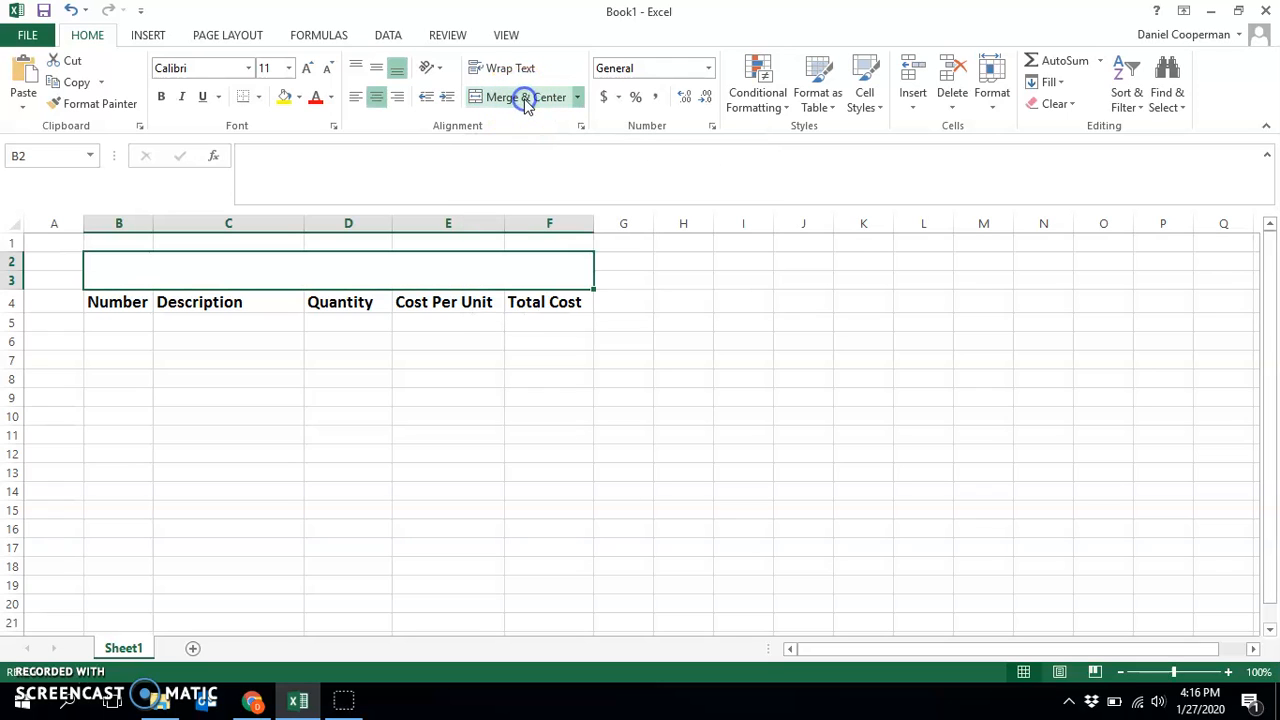
{"action": "left_click", "coordinate": [289, 183]}
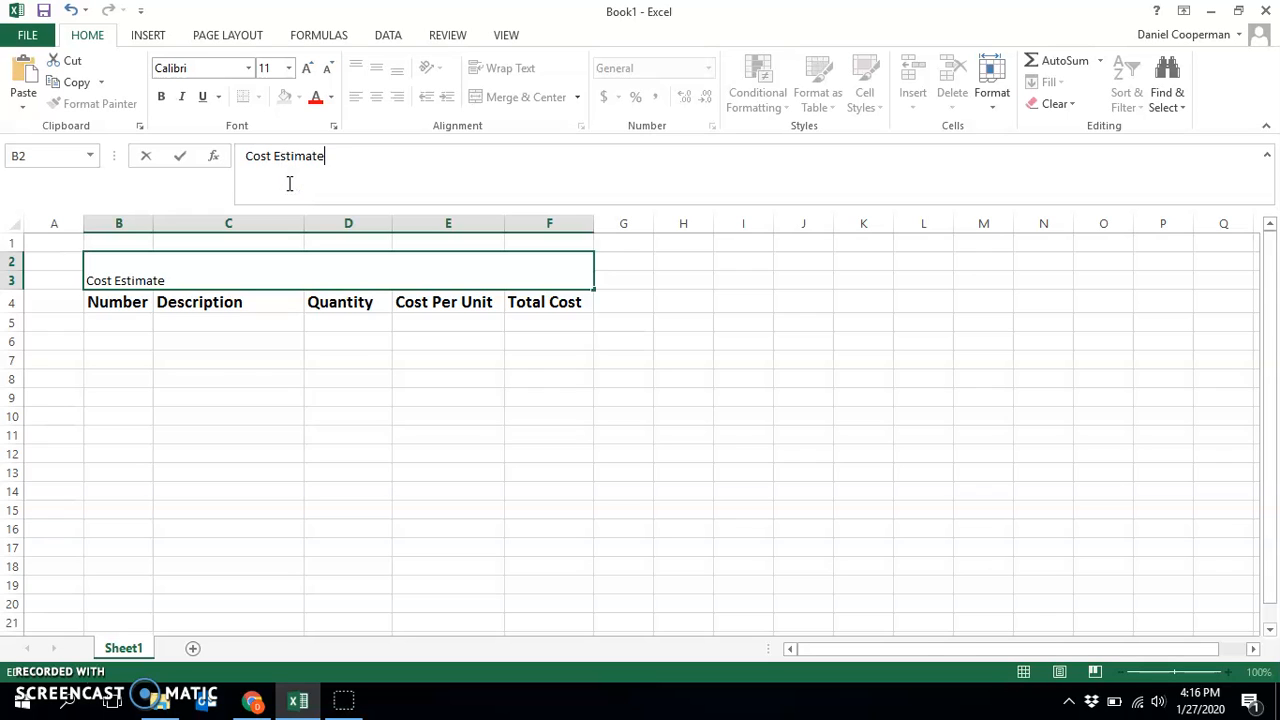
{"action": "left_click", "coordinate": [215, 301]}
Set the Cost Estimate title to font size 20 and make it bold
{"action": "left_click", "coordinate": [331, 274]}
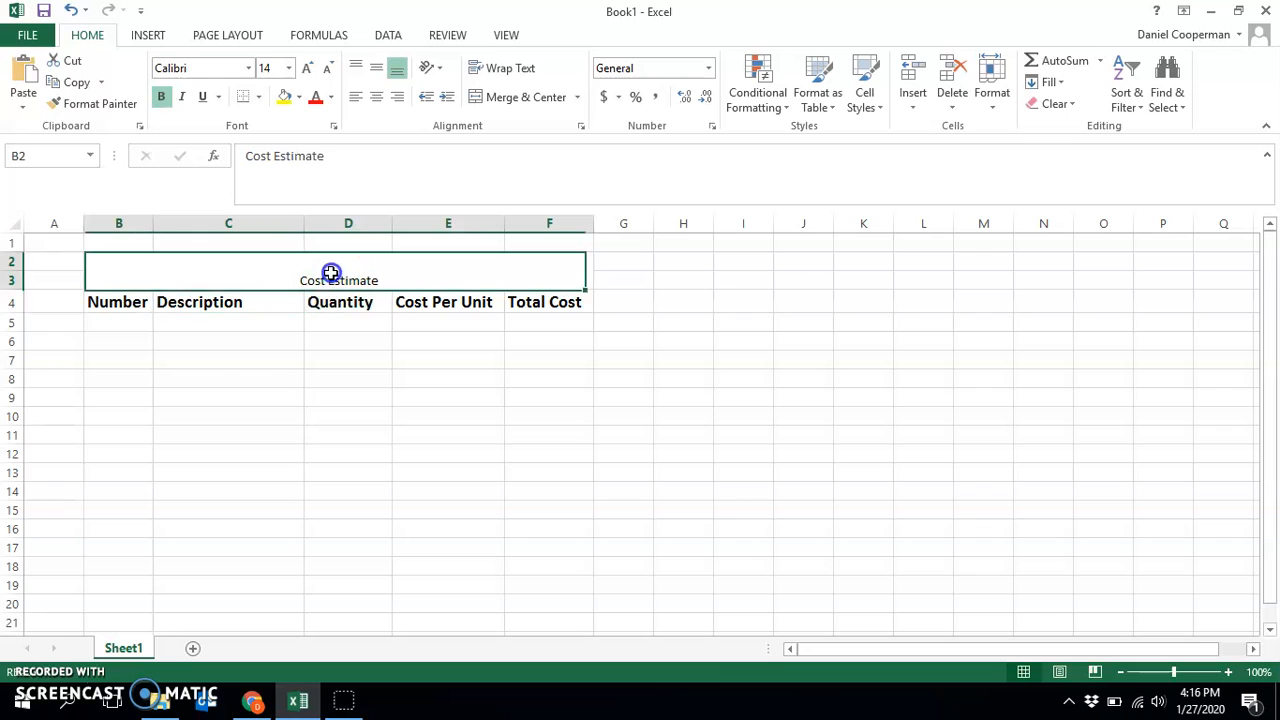
{"action": "left_click", "coordinate": [306, 68]}
{"action": "left_click", "coordinate": [306, 68]}
{"action": "left_click", "coordinate": [306, 68]}
{"action": "left_click", "coordinate": [306, 68]}
{"action": "left_click", "coordinate": [306, 68]}
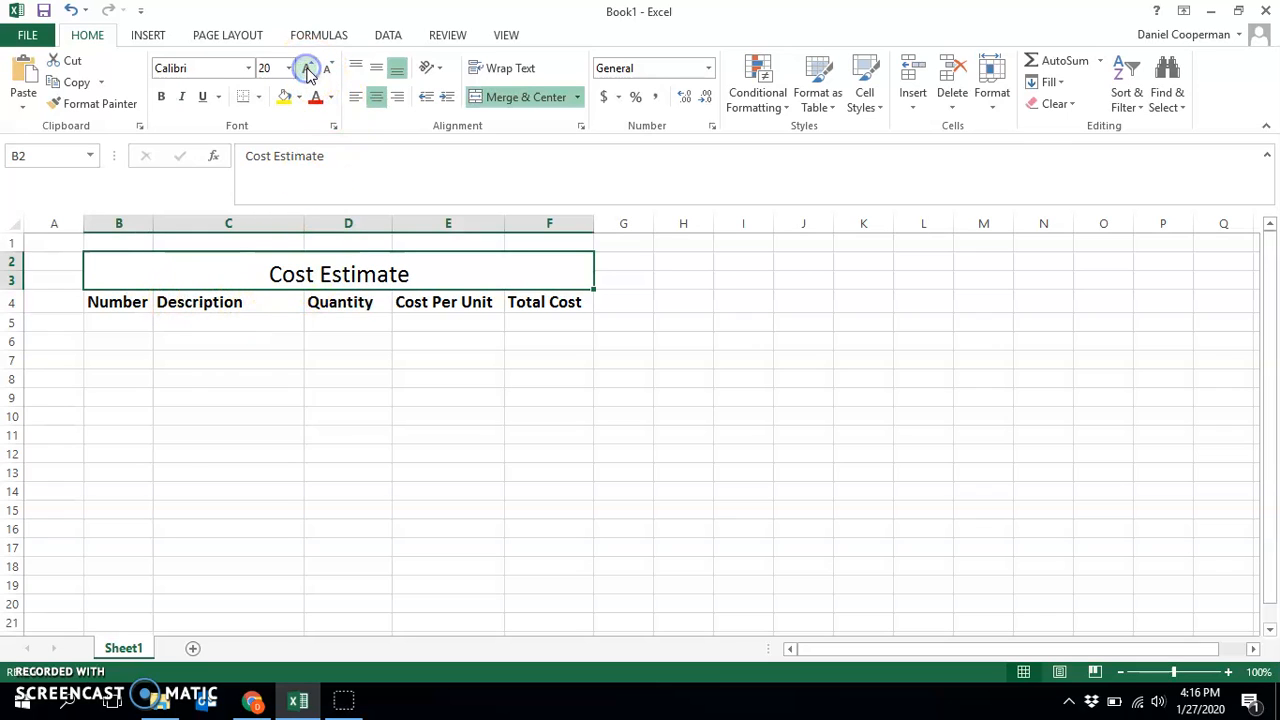
{"action": "left_click", "coordinate": [161, 96]}
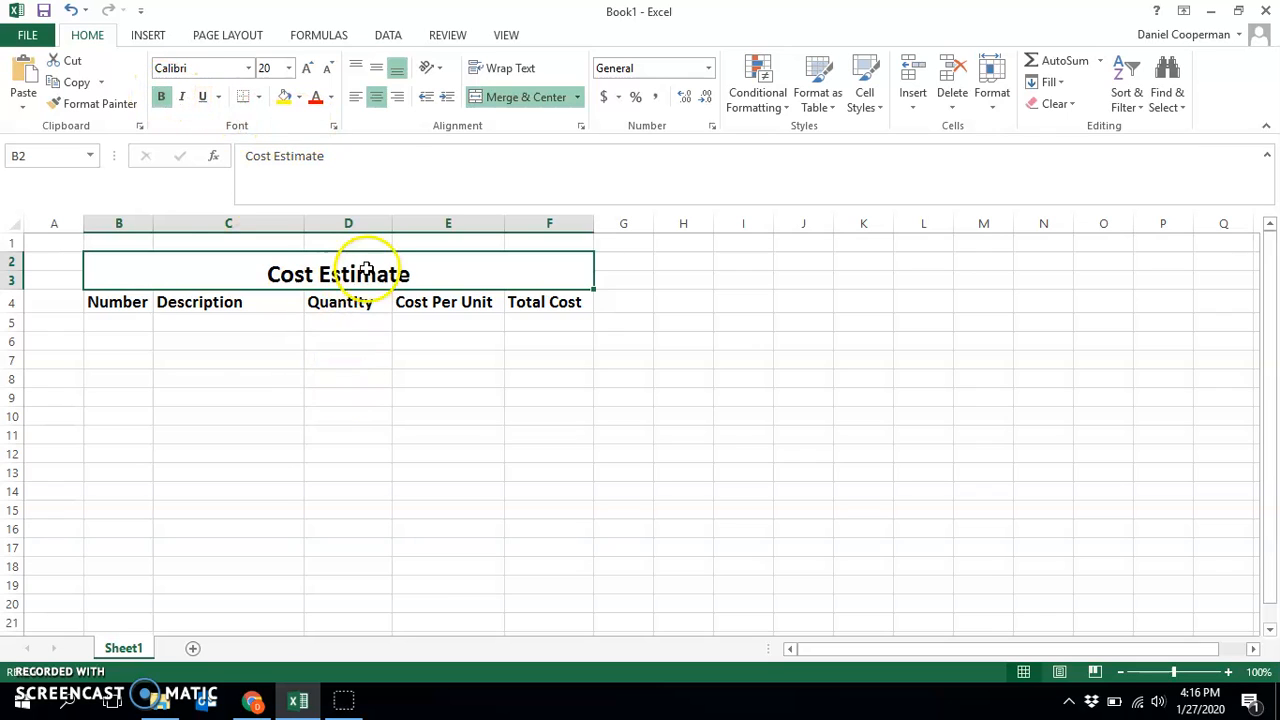
Center the Cost Estimate title both horizontally and vertically within its merged cell
{"action": "left_click", "coordinate": [375, 99]}
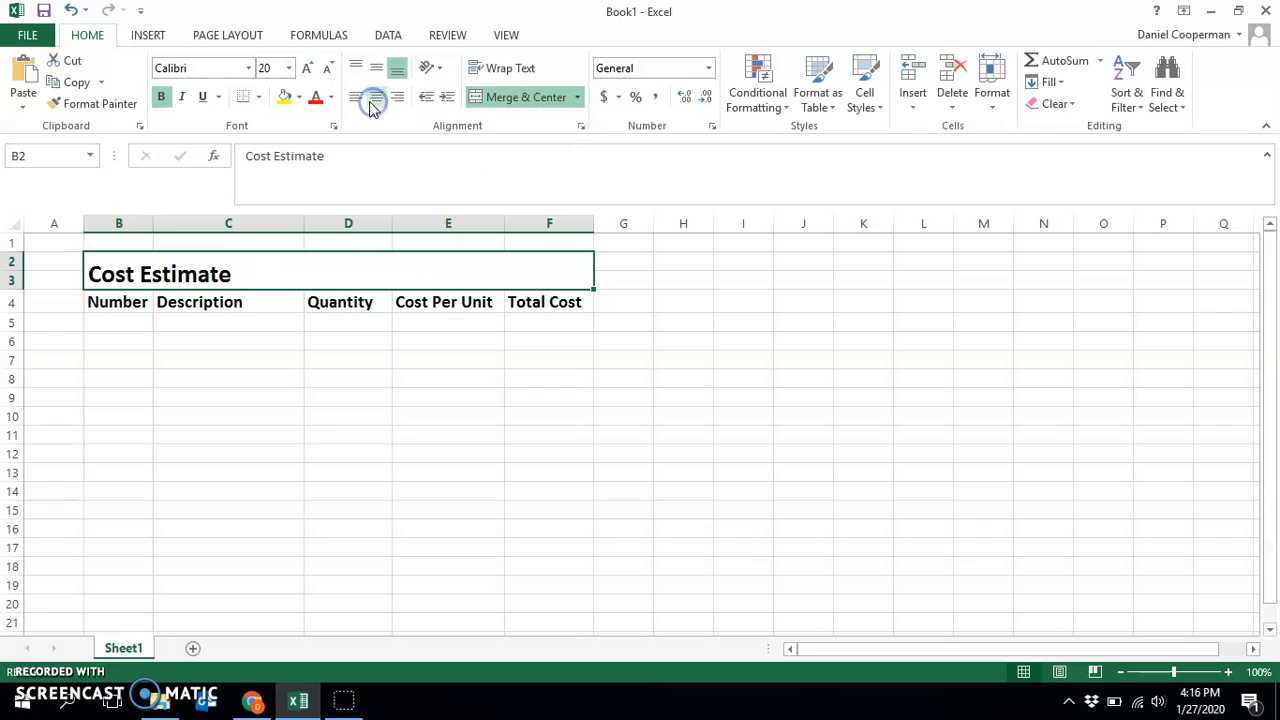
{"action": "left_click", "coordinate": [376, 97]}
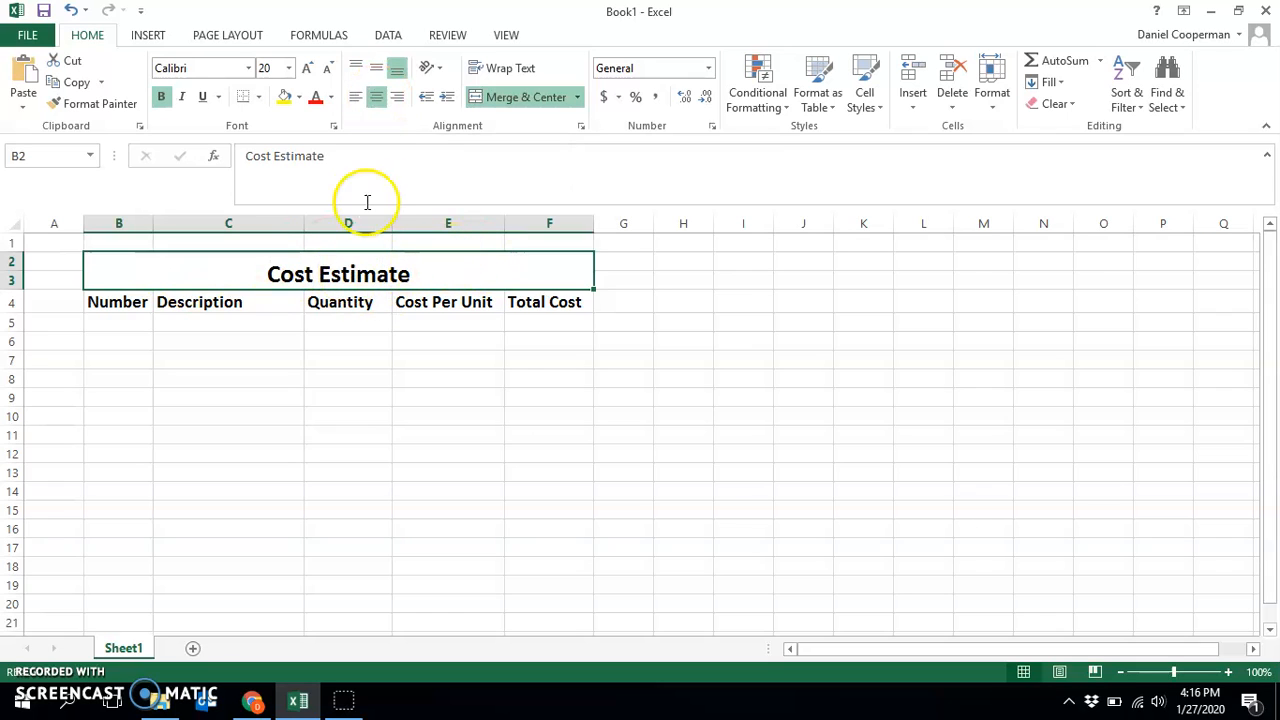
{"action": "left_click", "coordinate": [380, 70]}
{"action": "left_click", "coordinate": [457, 450]}
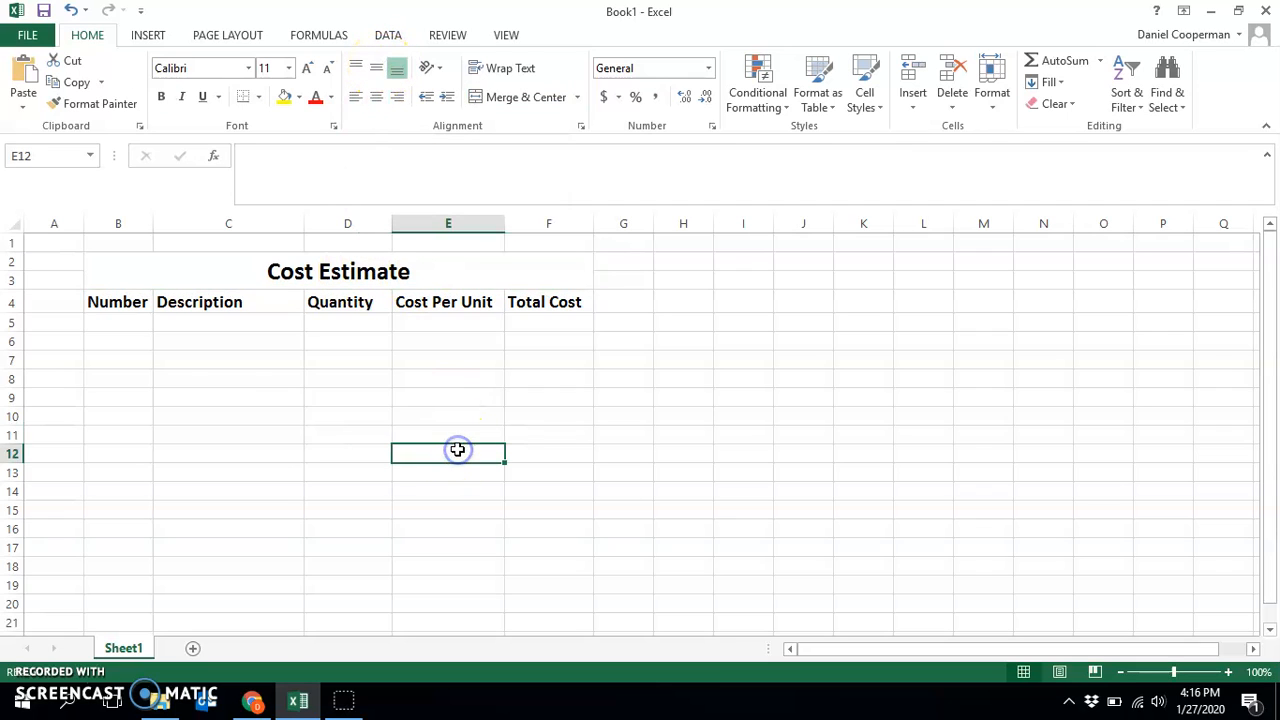
Number the rows under the Number heading from 1 to 20 by entering the first values and filling the series down to B24
{"action": "left_click", "coordinate": [138, 324]}
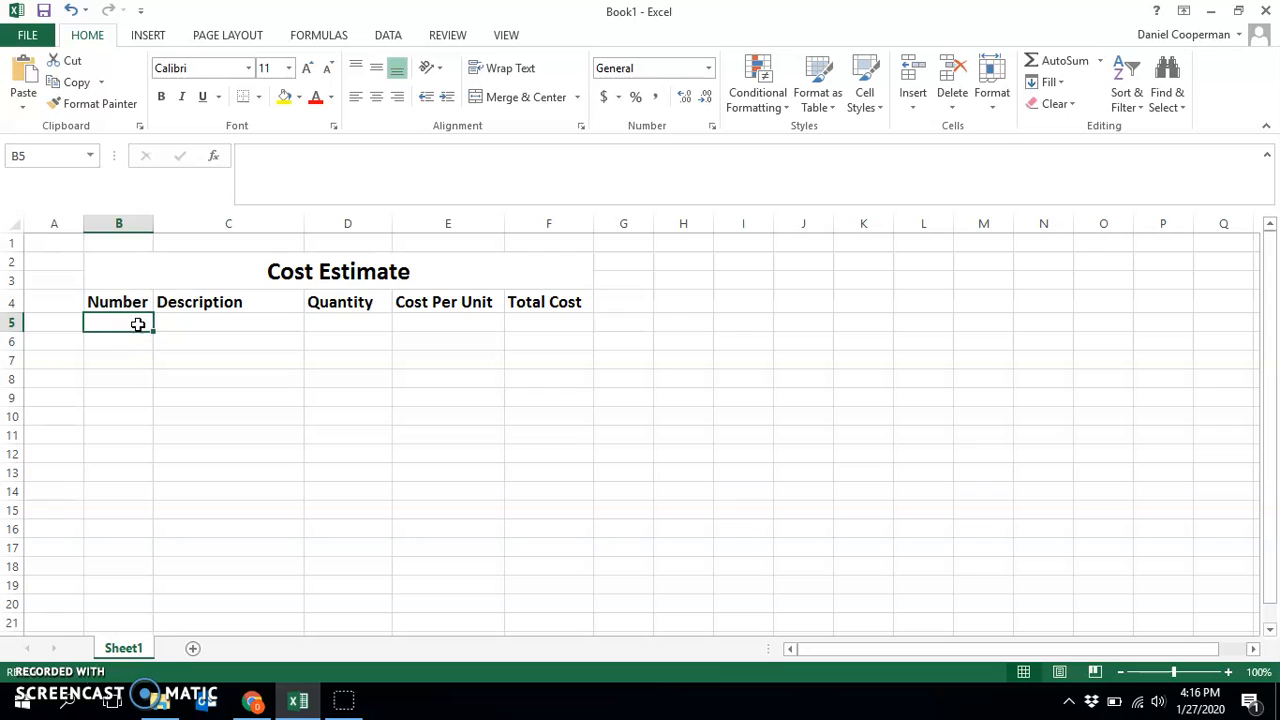
{"action": "type", "text": "1"}
{"action": "key", "text": "Return"}
{"action": "type", "text": "2"}
{"action": "key", "text": "Return"}
{"action": "type", "text": "3"}
{"action": "key", "text": "Return"}
{"action": "type", "text": "4"}
{"action": "key", "text": "Return"}
{"action": "type", "text": "5"}
{"action": "key", "text": "Return"}
{"action": "left_click_drag", "start_coordinate": [138, 324], "coordinate": [120, 626]}
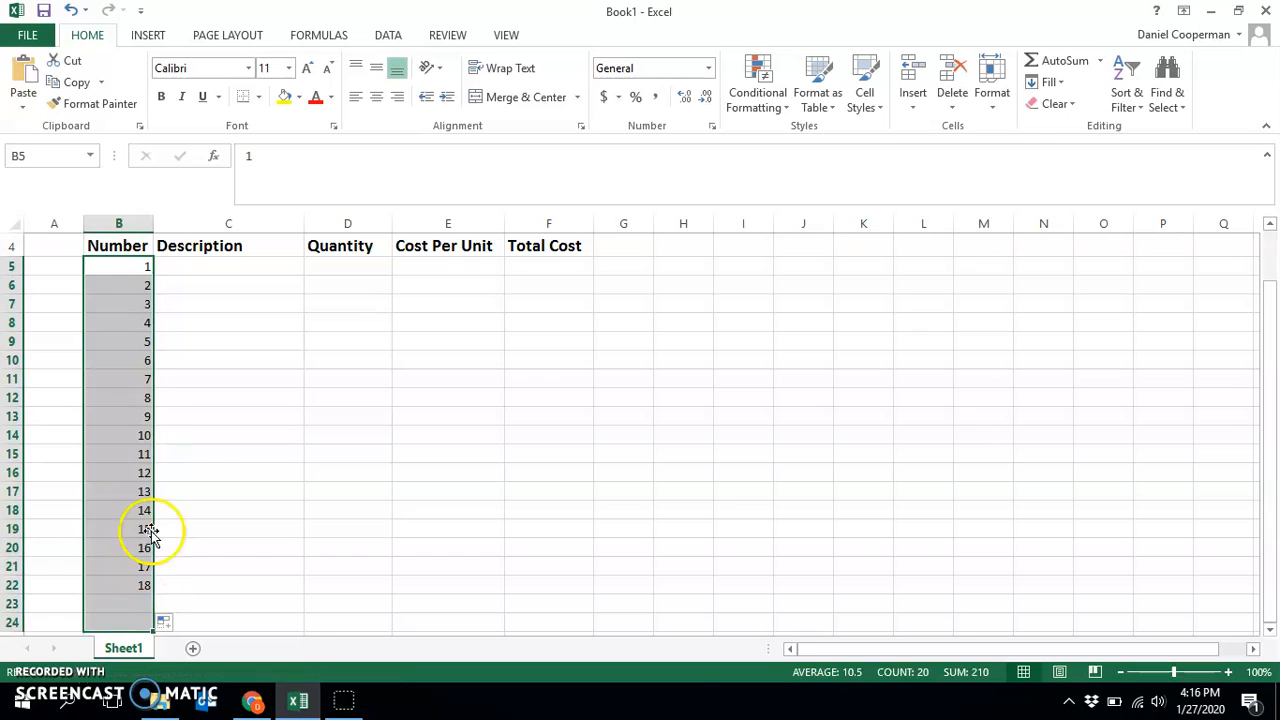
Center the row numbers in B5:B24 and set their font size to 12
{"action": "left_click", "coordinate": [377, 100]}
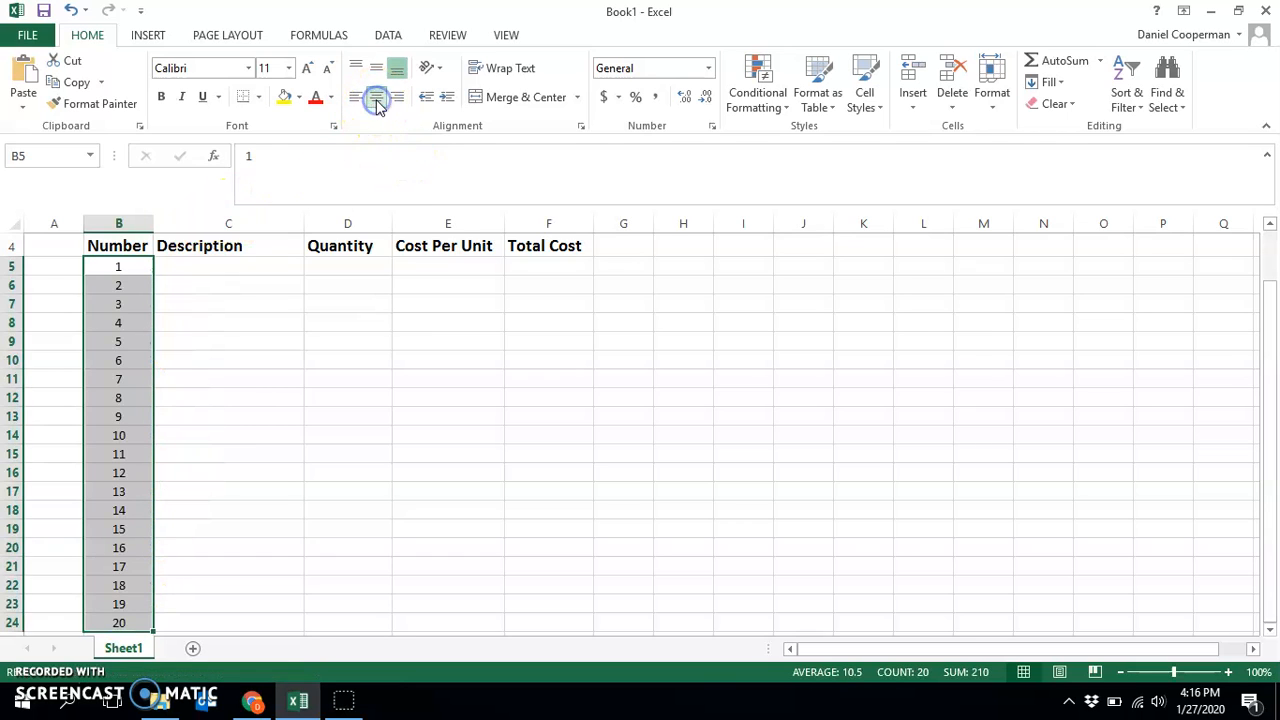
{"action": "left_click", "coordinate": [308, 67]}
{"action": "left_click", "coordinate": [220, 388]}
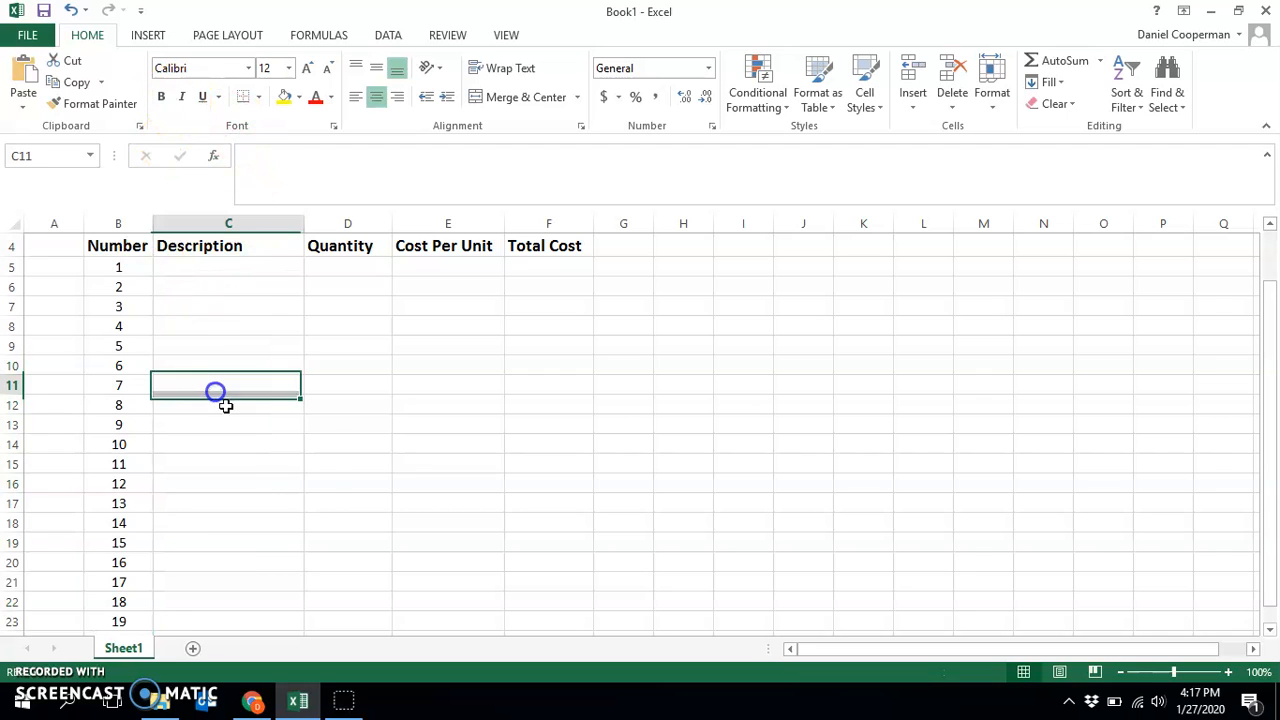
Apply all borders to the whole table from the title down to row 25, range B2:F25
{"action": "scroll", "coordinate": [209, 340], "scroll_direction": "up", "scroll_amount": 1}
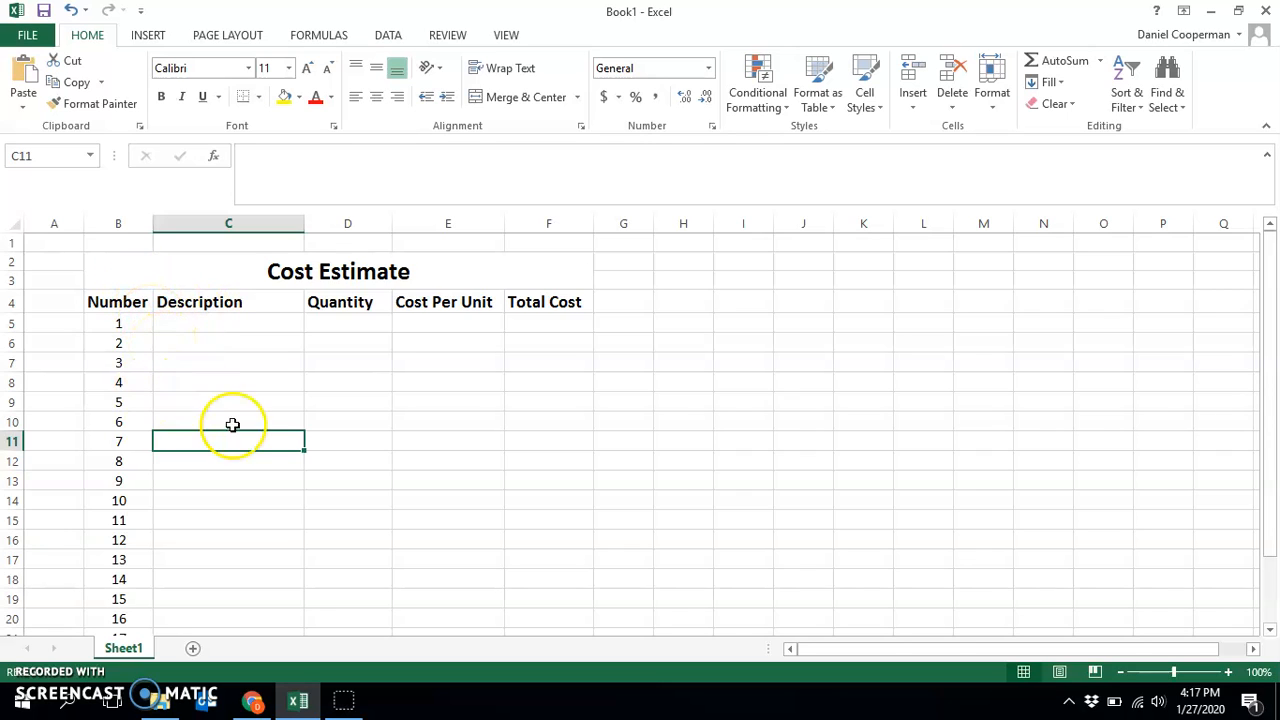
{"action": "left_click_drag", "start_coordinate": [124, 270], "coordinate": [228, 507]}
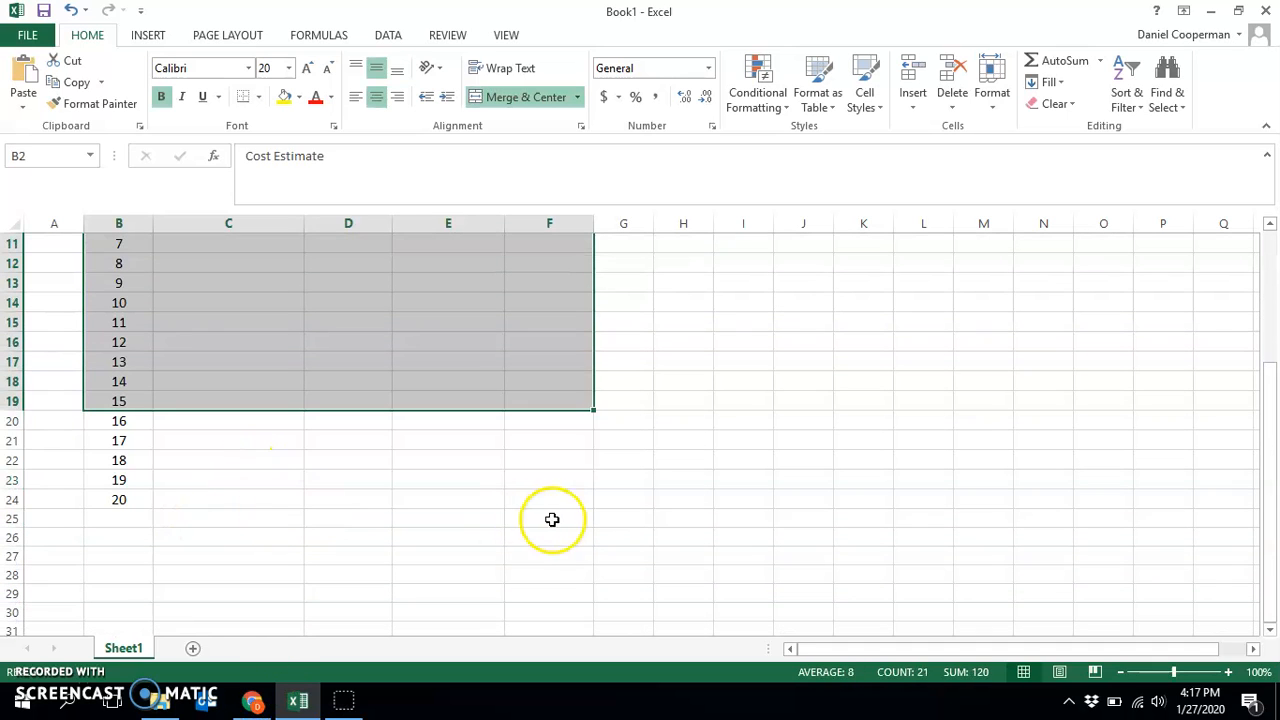
{"action": "left_click_drag", "start_coordinate": [545, 505], "coordinate": [140, 272]}
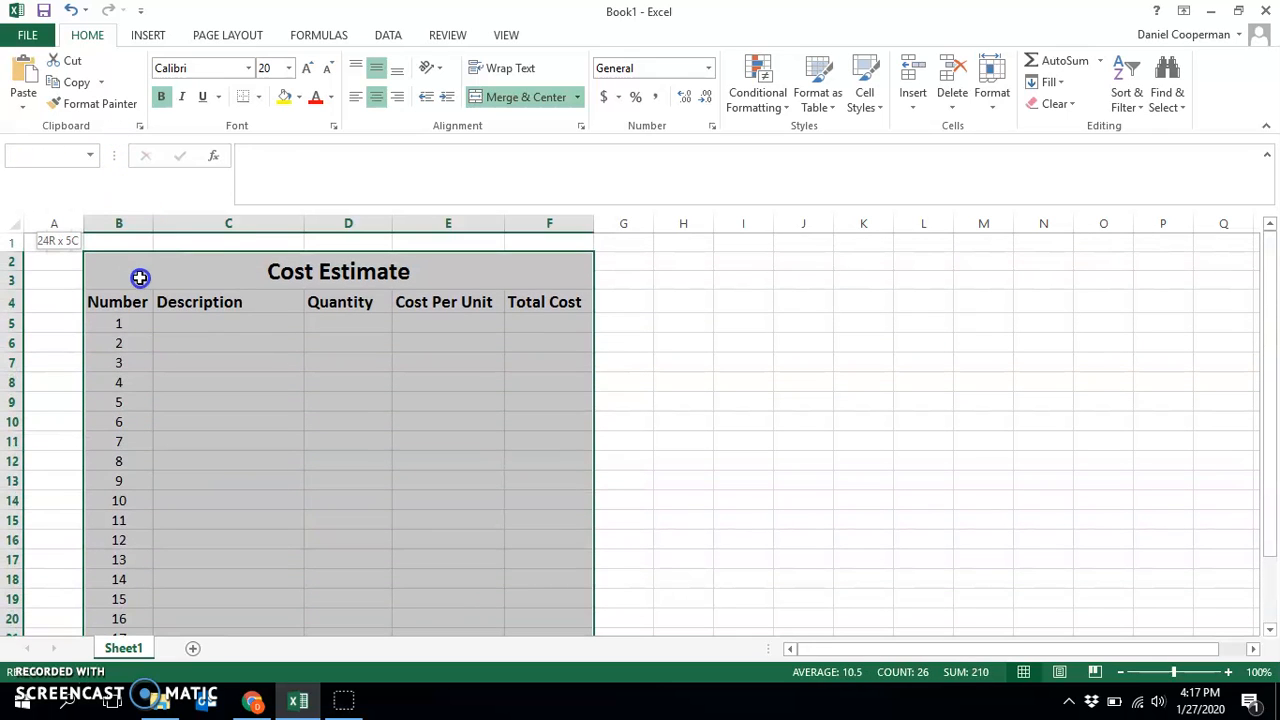
{"action": "left_click", "coordinate": [258, 97]}
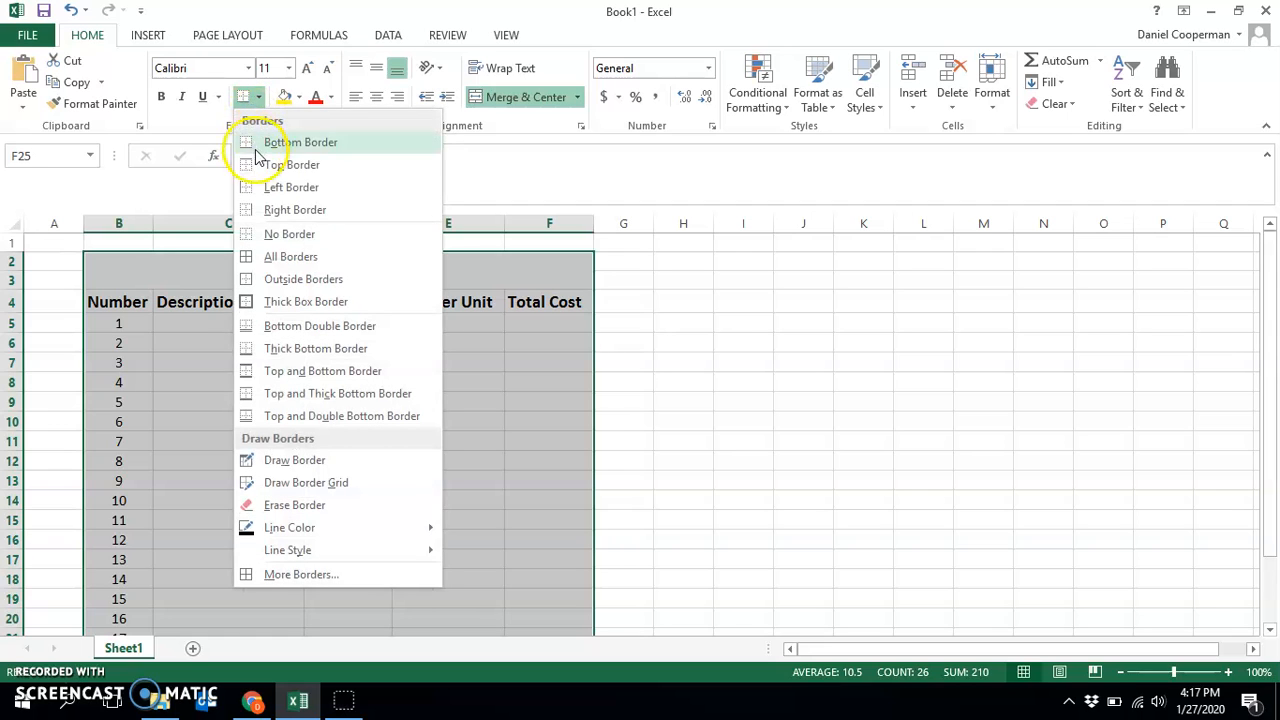
{"action": "left_click", "coordinate": [289, 263]}
{"action": "scroll", "coordinate": [289, 263], "scroll_direction": "down", "scroll_amount": 5}
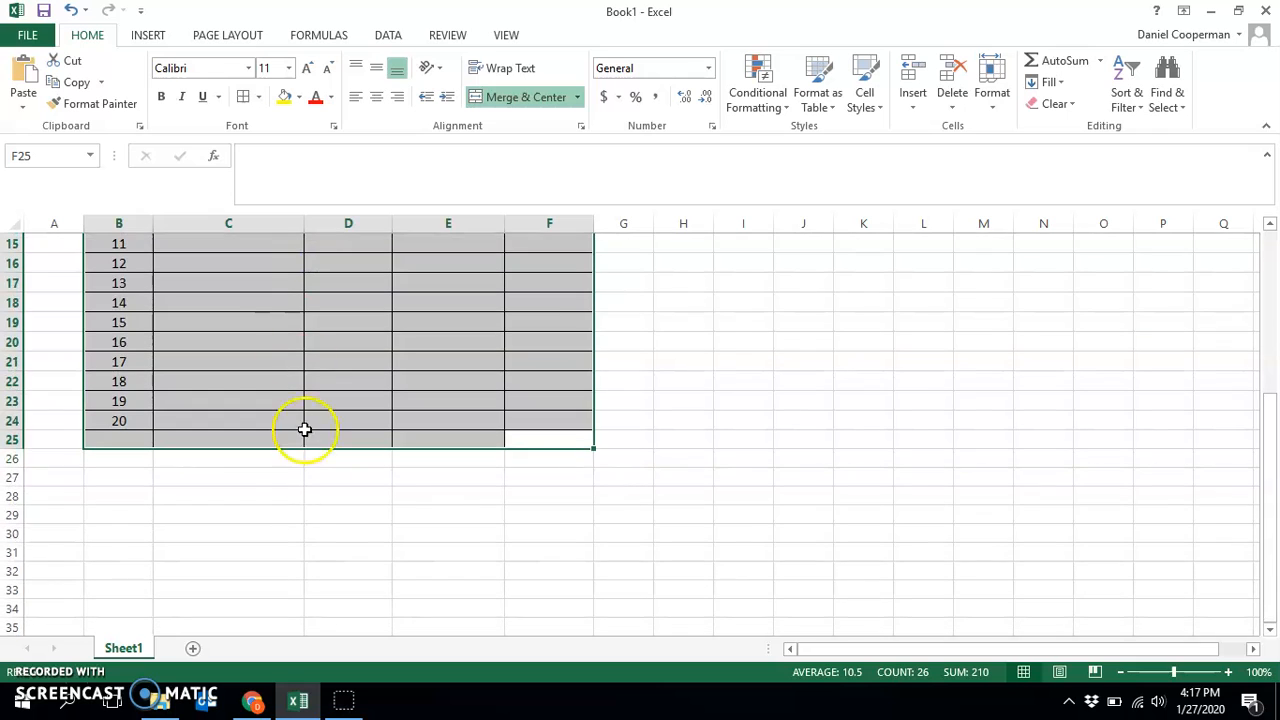
{"action": "scroll", "coordinate": [309, 510], "scroll_direction": "up", "scroll_amount": 3}
{"action": "scroll", "coordinate": [309, 510], "scroll_direction": "up", "scroll_amount": 2}
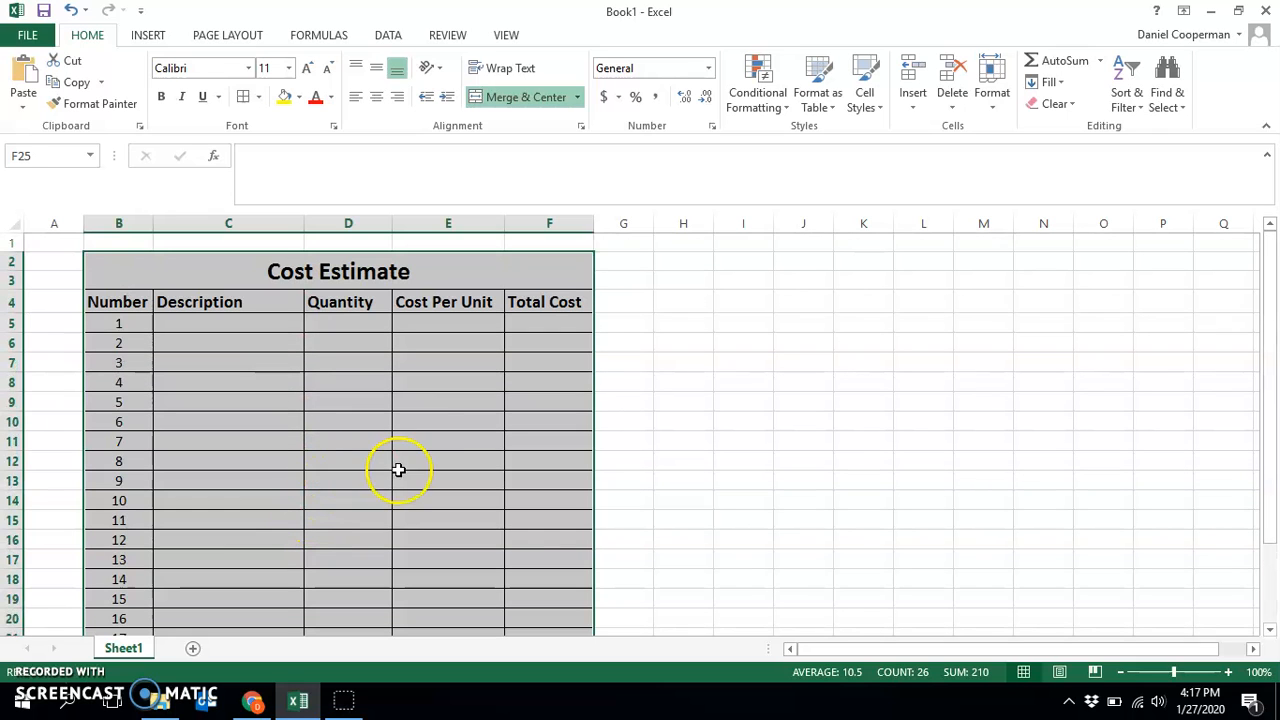
{"action": "left_click", "coordinate": [689, 442]}
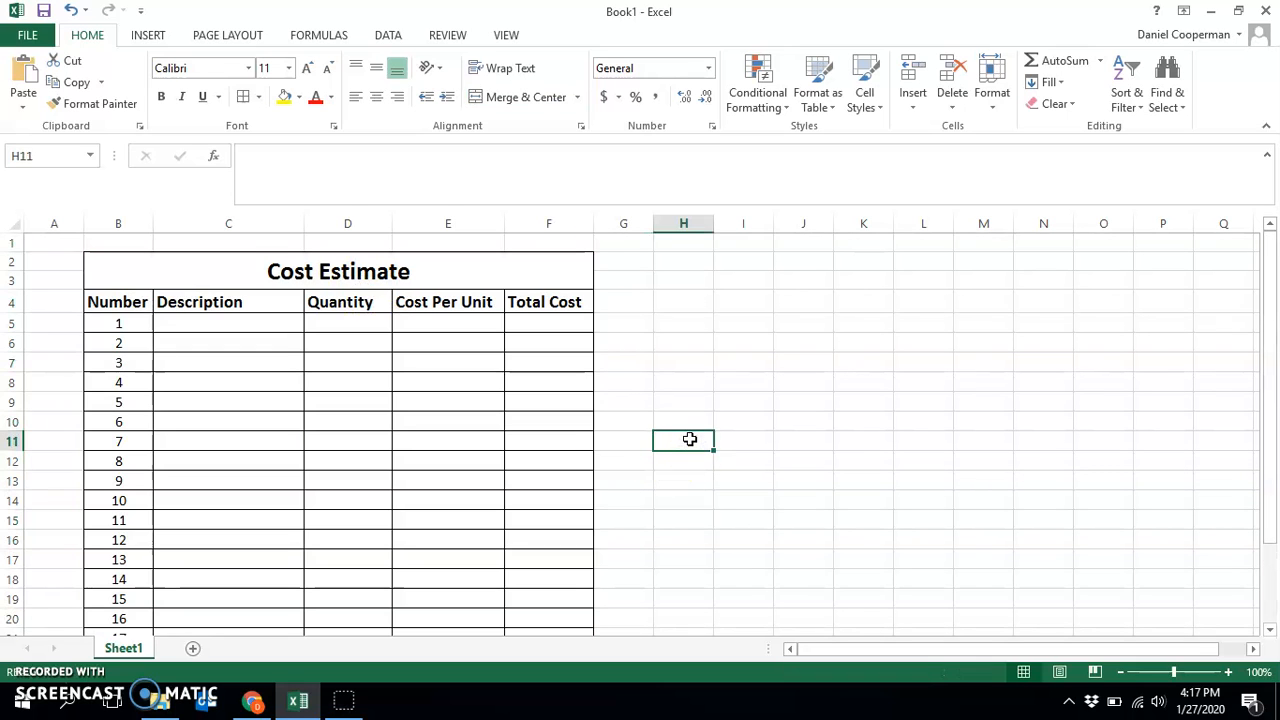
Add a thick box border around the whole table, B2:F25
{"action": "left_click_drag", "start_coordinate": [128, 270], "coordinate": [440, 618]}
{"action": "left_click", "coordinate": [258, 96]}
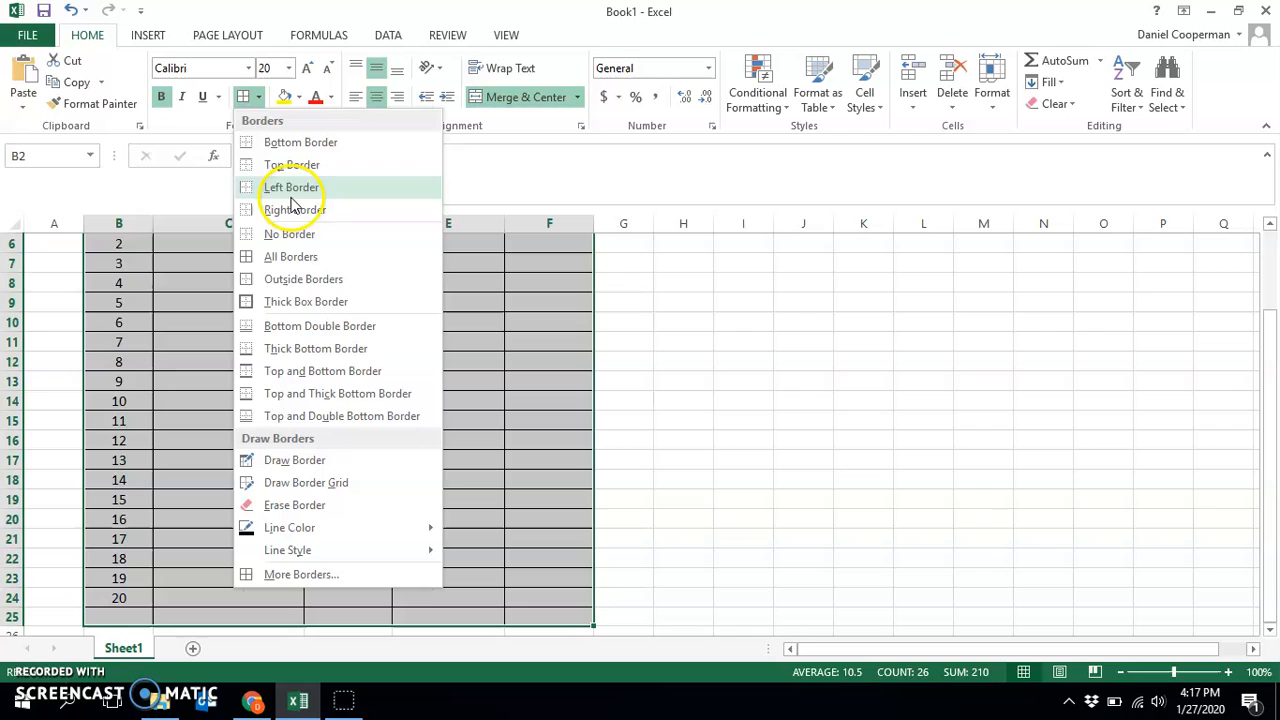
{"action": "left_click", "coordinate": [307, 302]}
{"action": "left_click", "coordinate": [700, 460]}
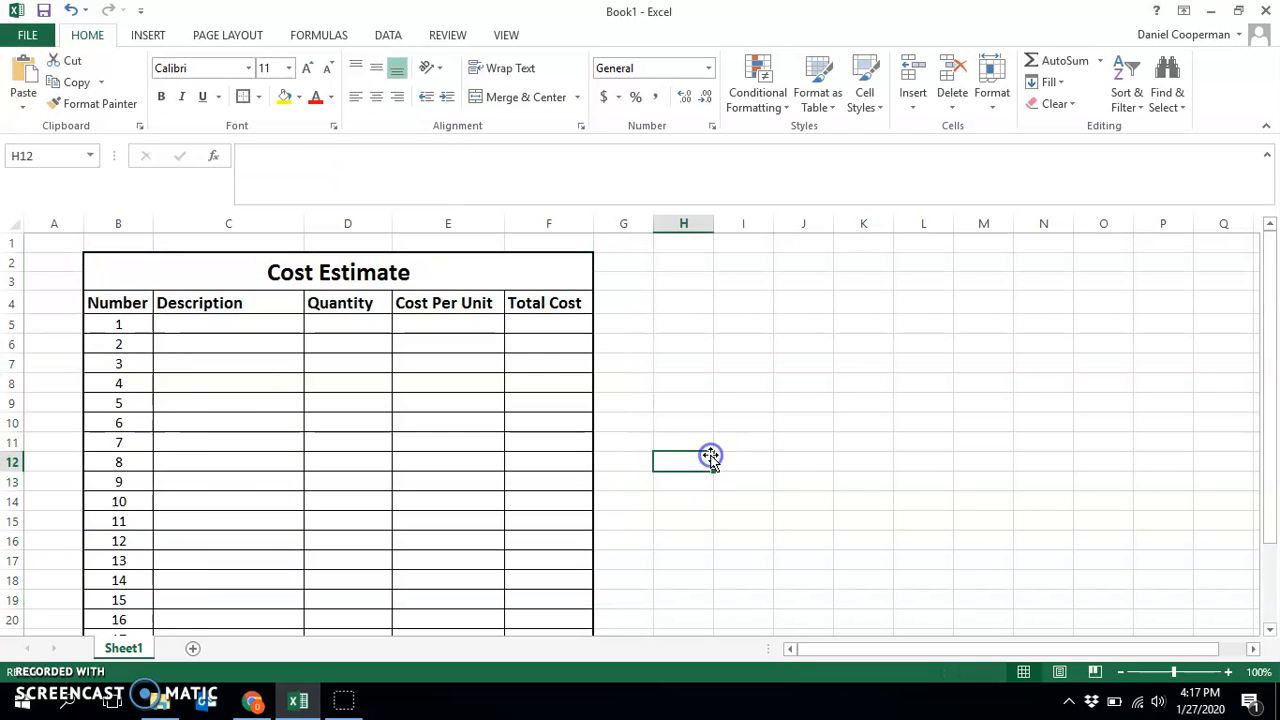
Add a thick box border around the title and heading rows, B2:F4
{"action": "left_click_drag", "start_coordinate": [151, 271], "coordinate": [310, 306]}
{"action": "left_click", "coordinate": [242, 97]}
{"action": "left_click", "coordinate": [268, 363]}
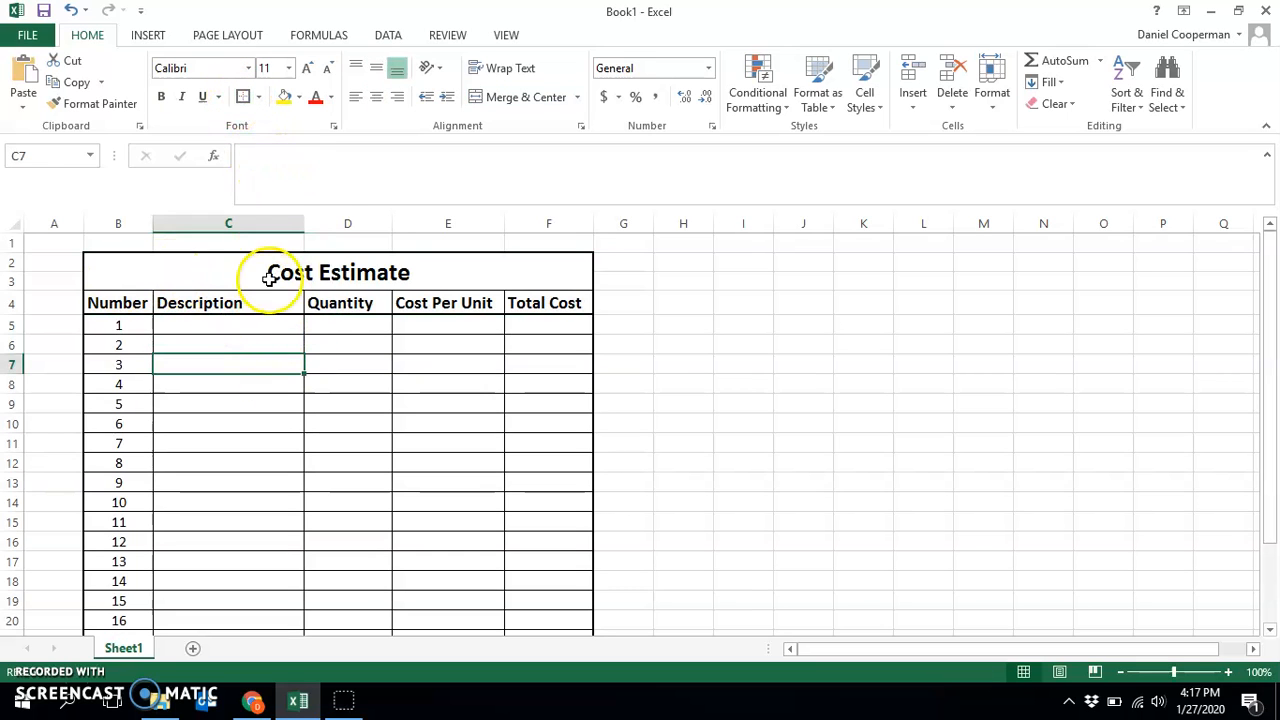
Add a thick box border around the empty last row of the table, B25:F25
{"action": "scroll", "coordinate": [263, 283], "scroll_direction": "down", "scroll_amount": 3}
{"action": "left_click_drag", "start_coordinate": [109, 537], "coordinate": [549, 538]}
{"action": "left_click", "coordinate": [242, 97]}
{"action": "left_click", "coordinate": [200, 594]}
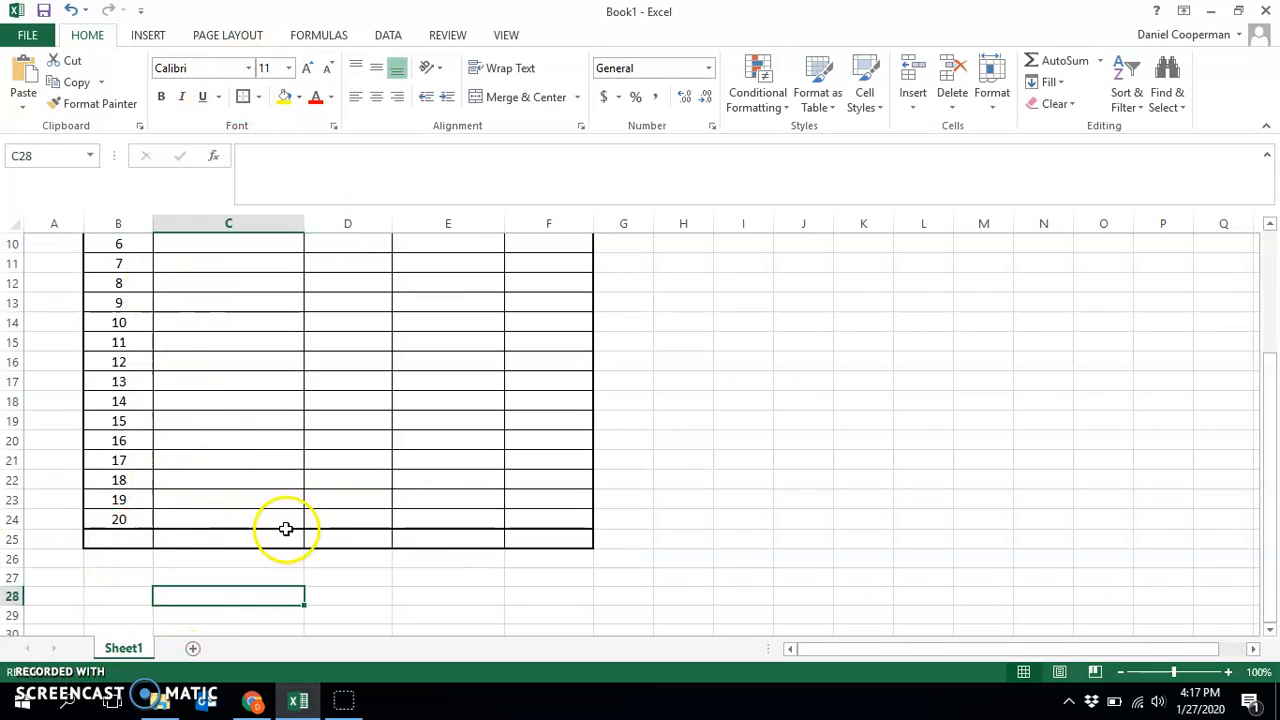
Apply a double-line bottom border to the merged Cost Estimate title cell using the detailed border settings
{"action": "scroll", "coordinate": [455, 525], "scroll_direction": "up", "scroll_amount": 2}
{"action": "scroll", "coordinate": [430, 515], "scroll_direction": "up", "scroll_amount": 1}
{"action": "left_click", "coordinate": [120, 271]}
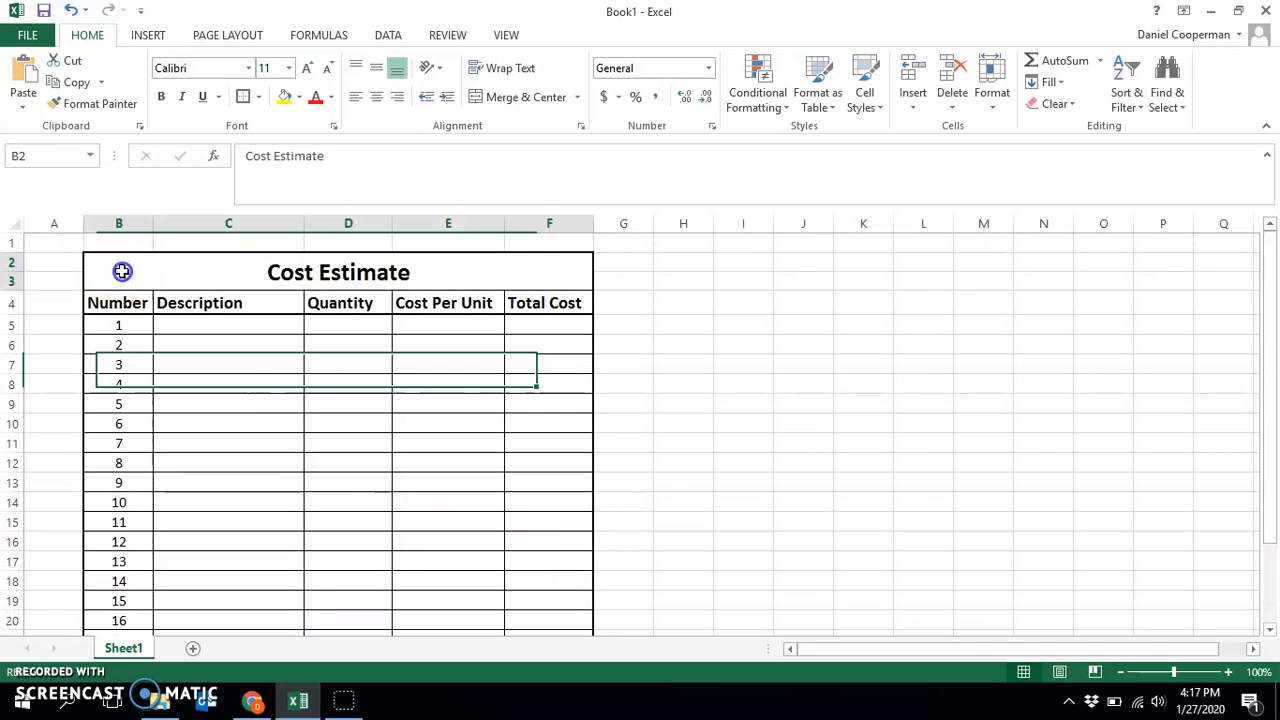
{"action": "left_click", "coordinate": [260, 97]}
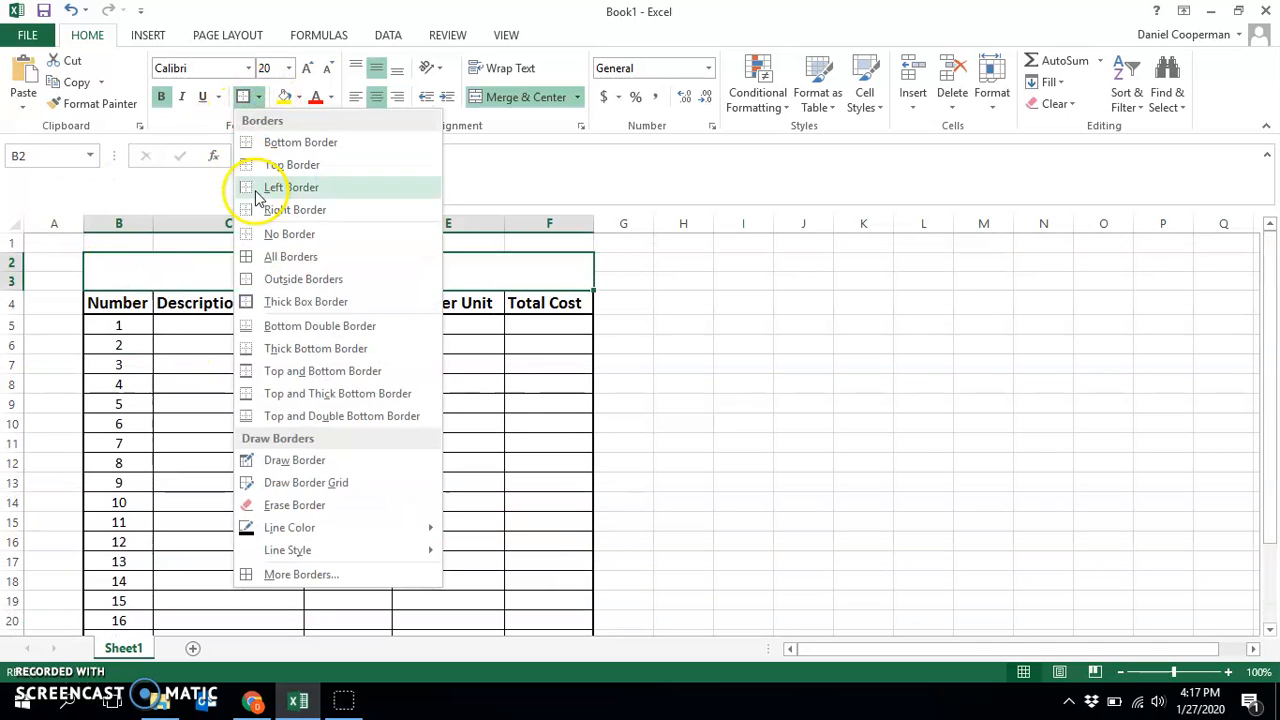
{"action": "left_click", "coordinate": [297, 576]}
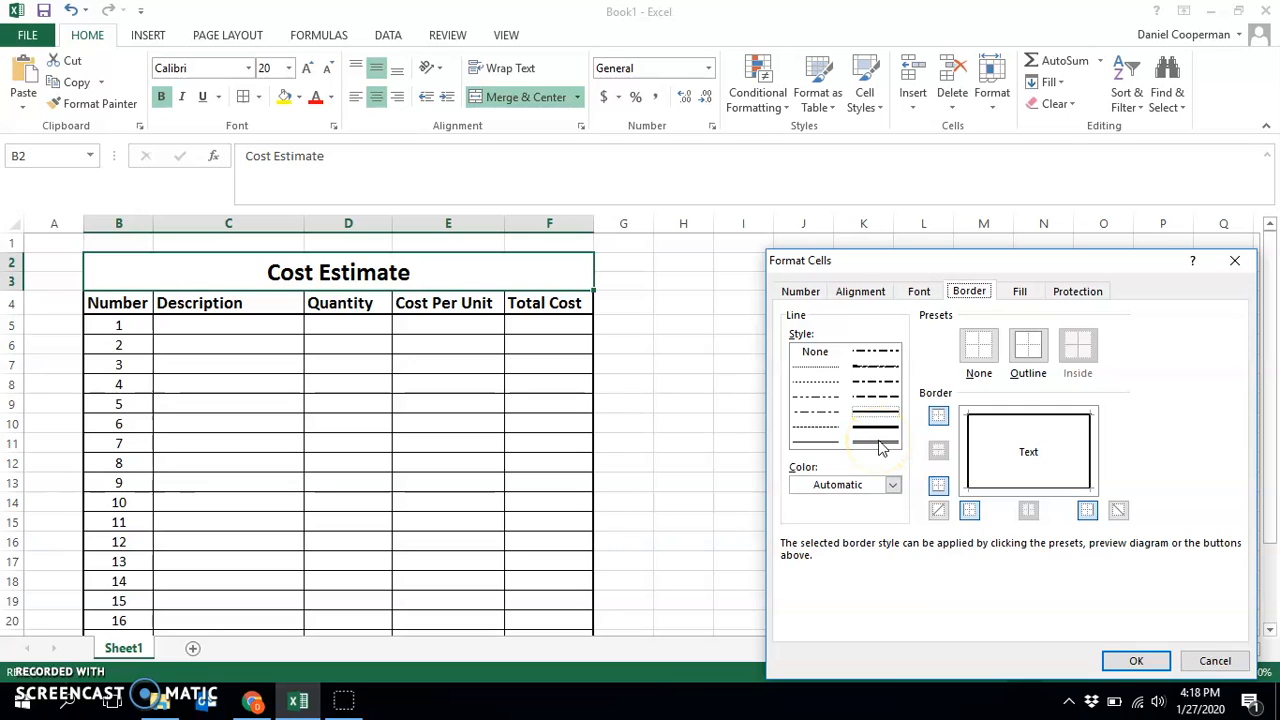
{"action": "left_click", "coordinate": [870, 443]}
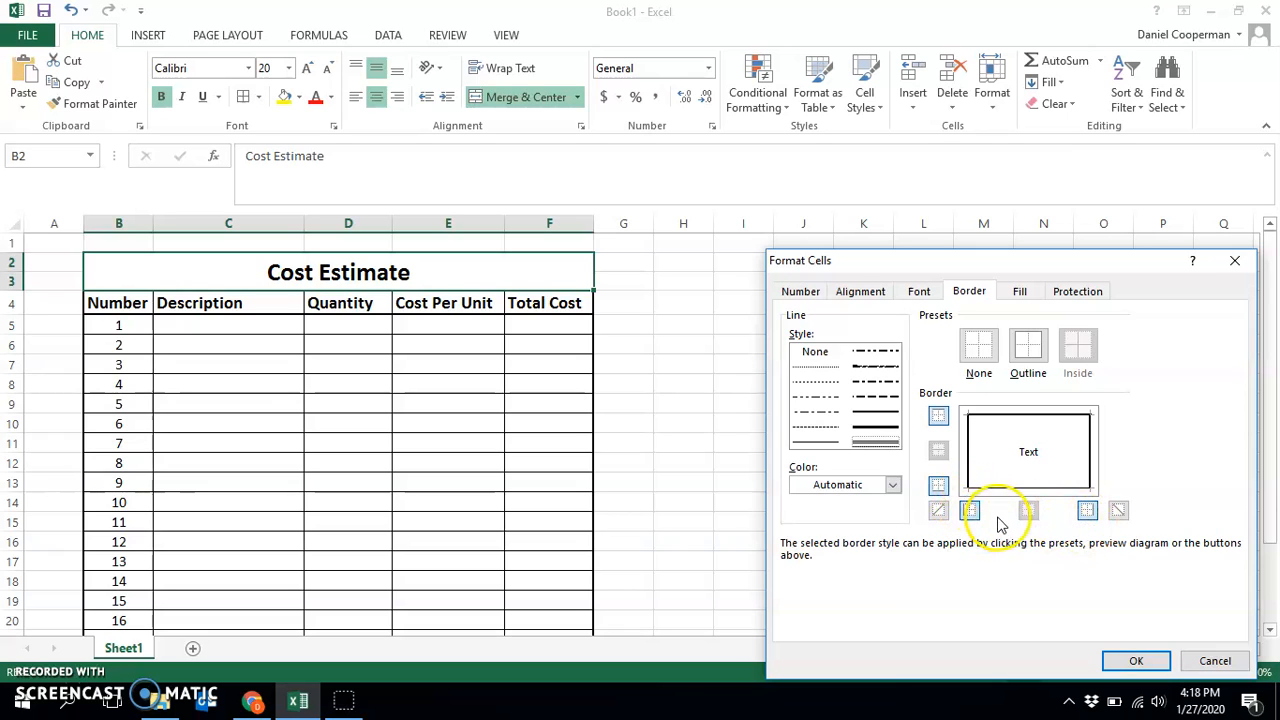
{"action": "left_click", "coordinate": [940, 487]}
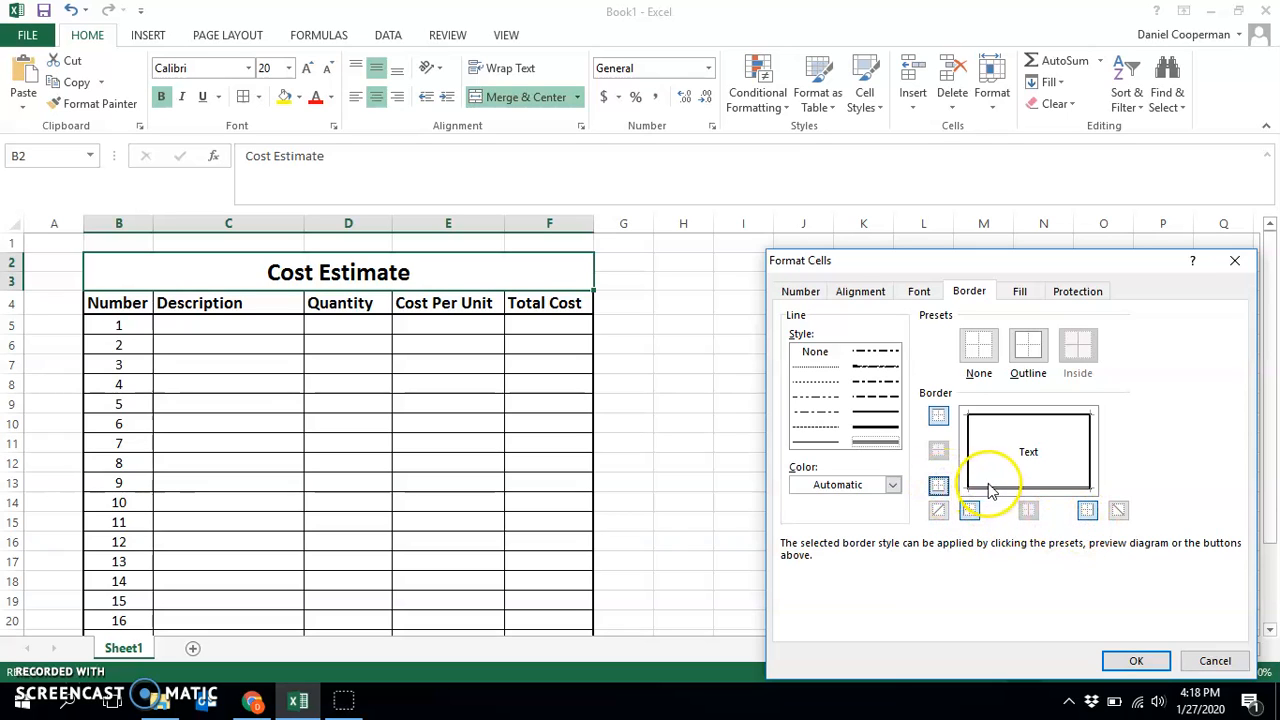
{"action": "left_click", "coordinate": [1155, 658]}
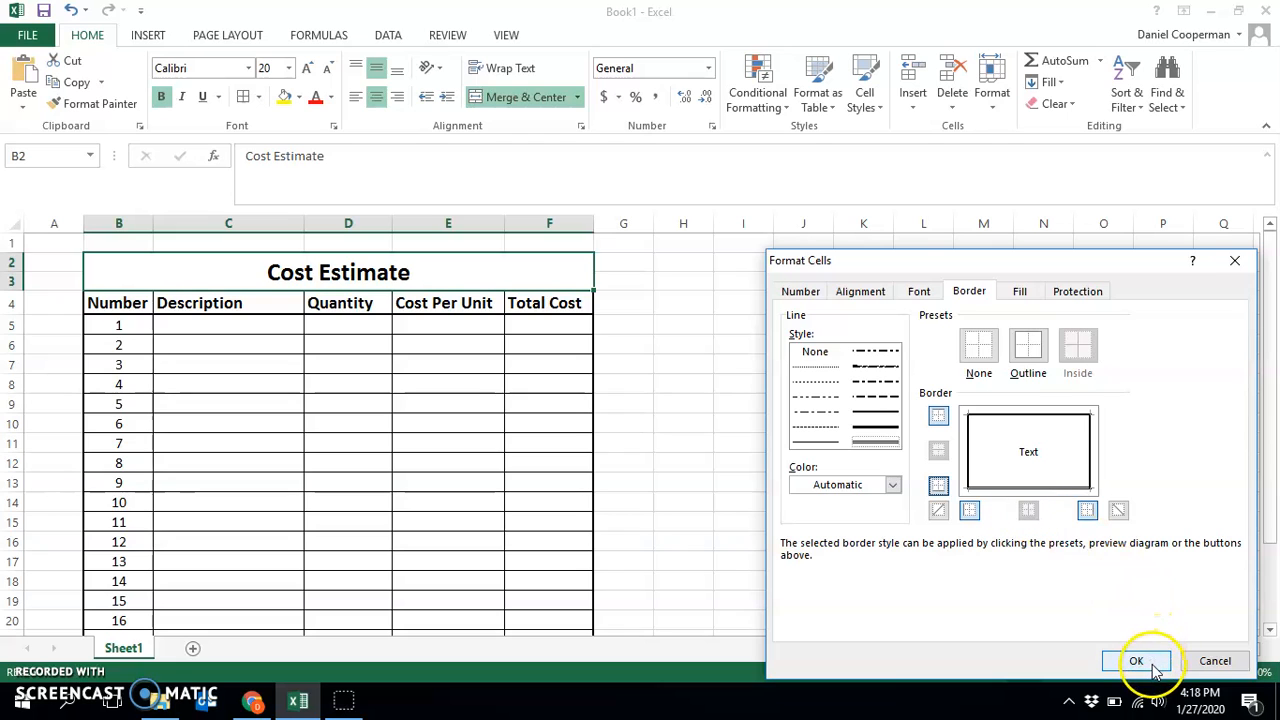
{"action": "left_click", "coordinate": [838, 452]}
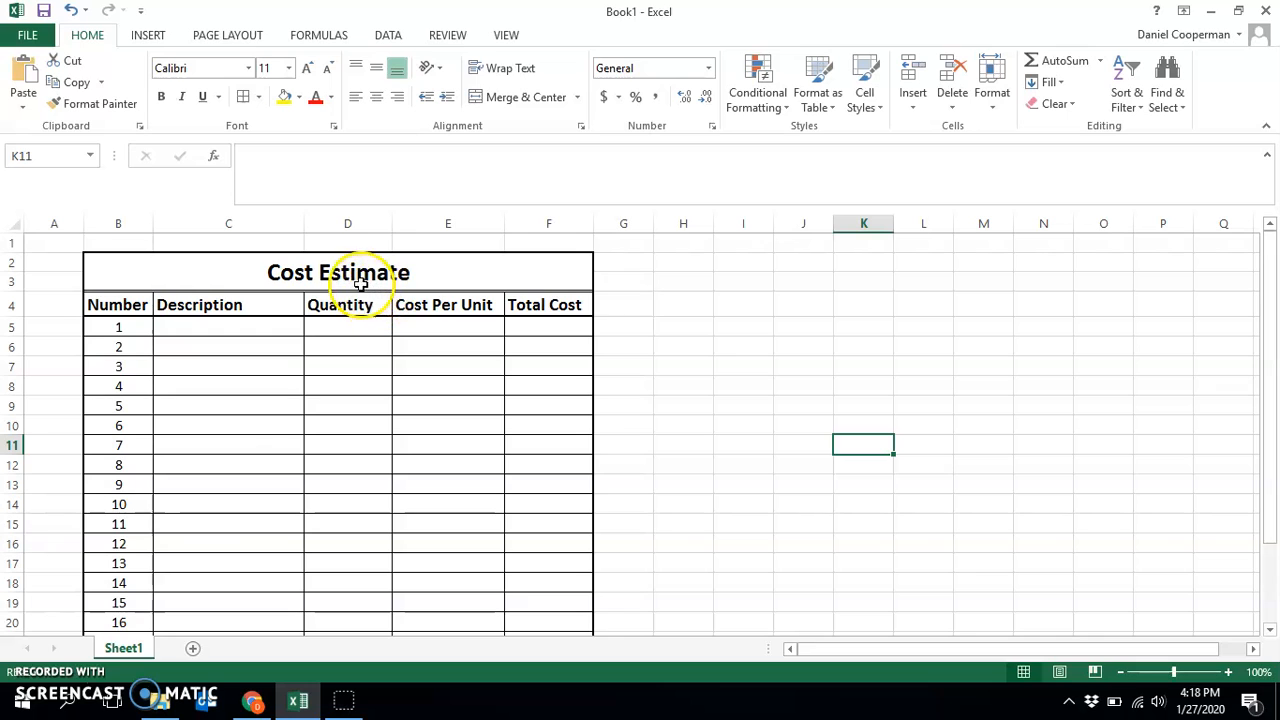
Set the font size of the table body, B5:F25, to 12
{"action": "scroll", "coordinate": [331, 262], "scroll_direction": "down", "scroll_amount": 3}
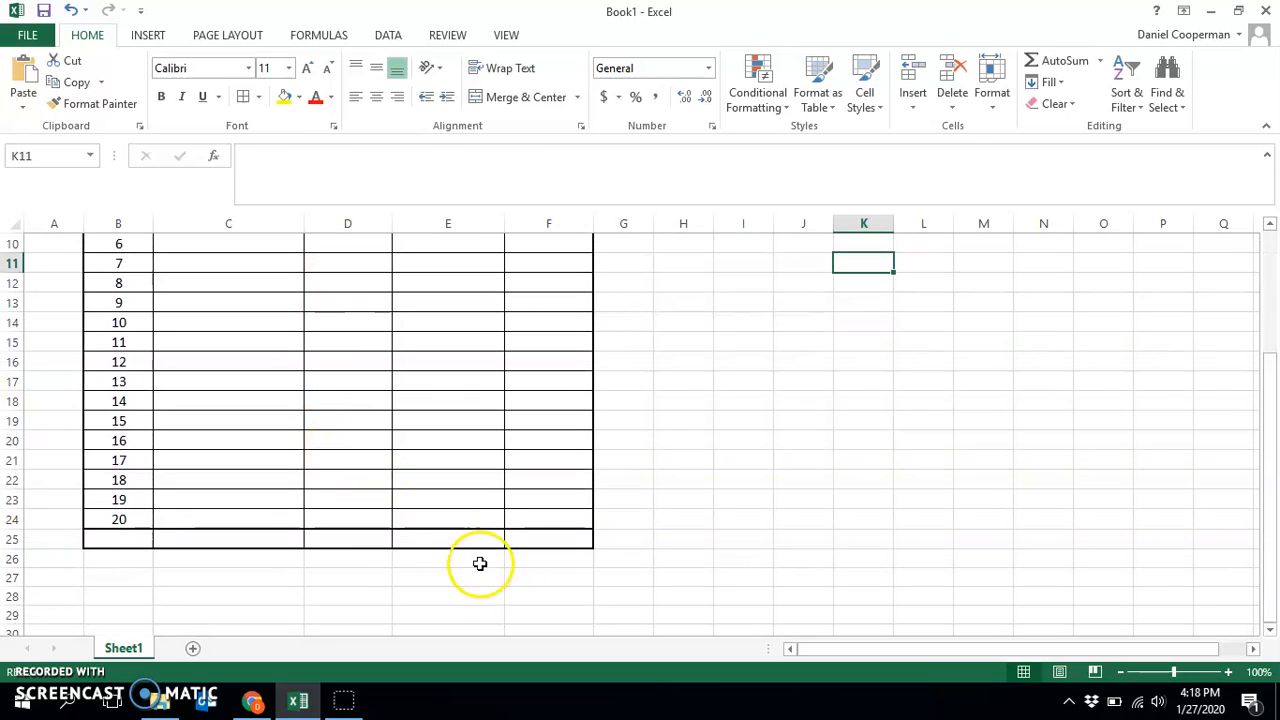
{"action": "left_click_drag", "start_coordinate": [523, 537], "coordinate": [119, 333]}
{"action": "left_click", "coordinate": [288, 68]}
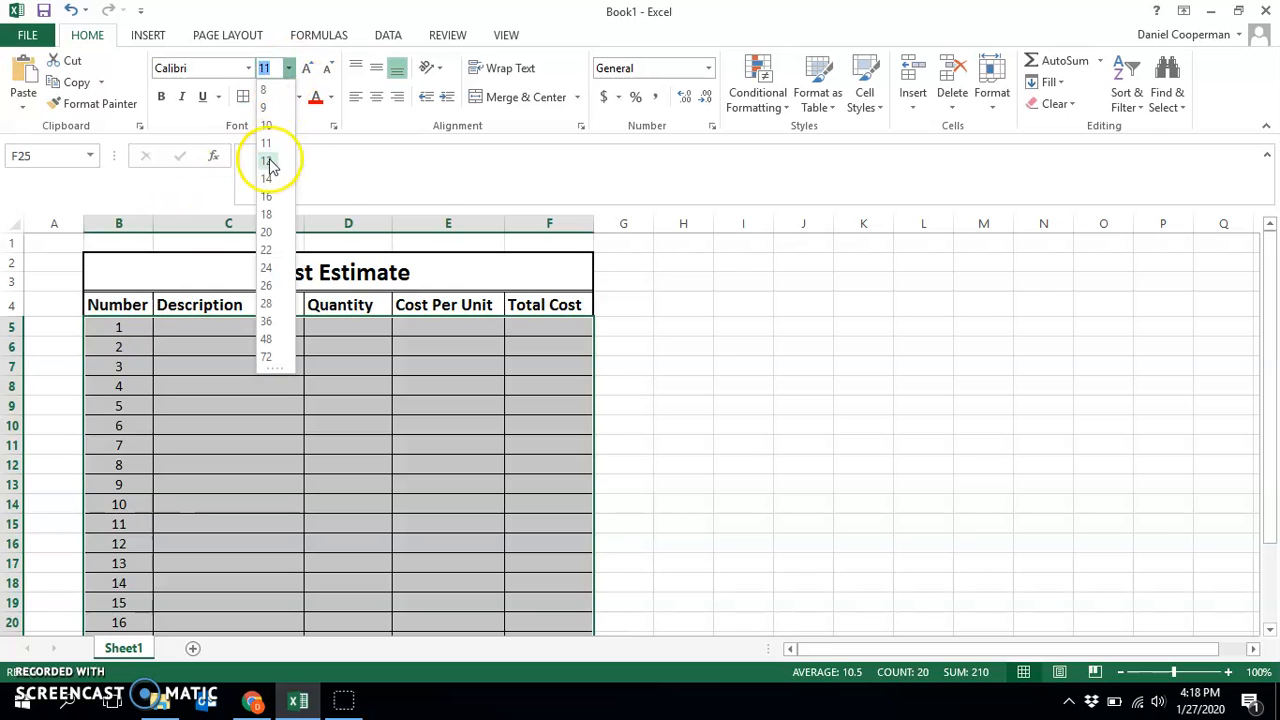
{"action": "left_click", "coordinate": [266, 161]}
{"action": "scroll", "coordinate": [274, 337], "scroll_direction": "down", "scroll_amount": 5}
{"action": "scroll", "coordinate": [311, 480], "scroll_direction": "up", "scroll_amount": 3}
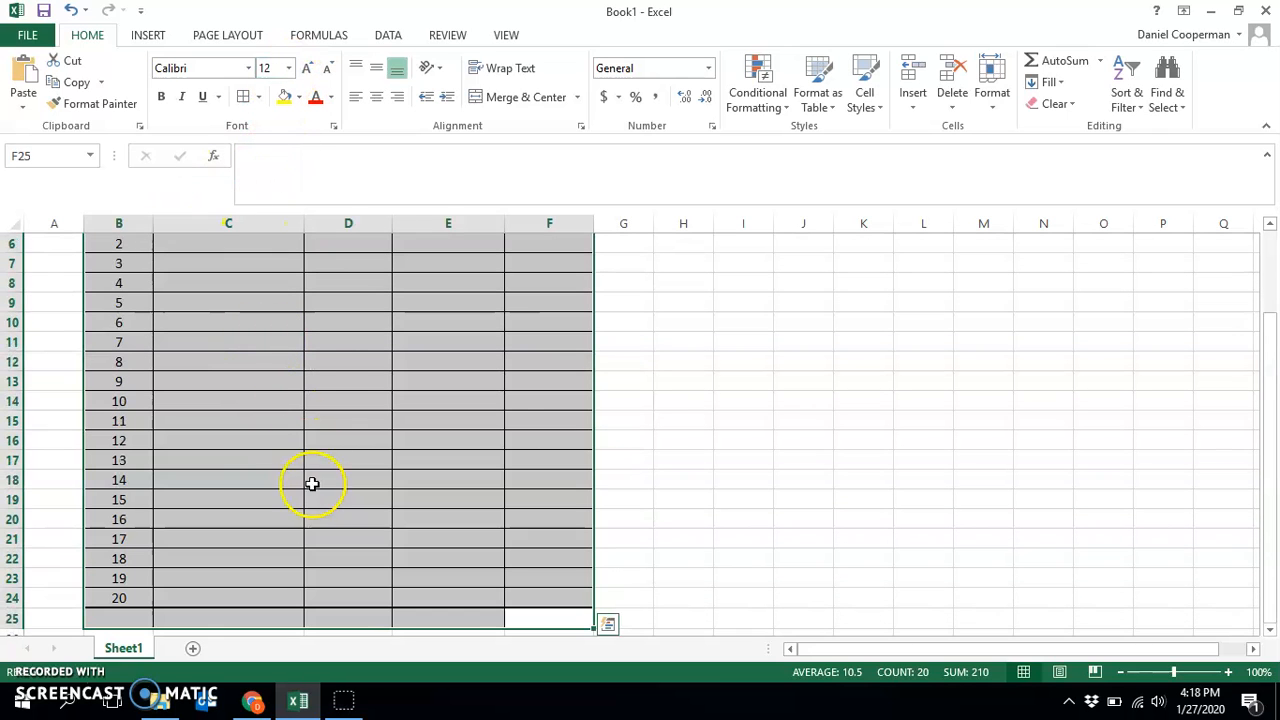
{"action": "scroll", "coordinate": [280, 380], "scroll_direction": "up", "scroll_amount": 2}
{"action": "left_click", "coordinate": [277, 403]}
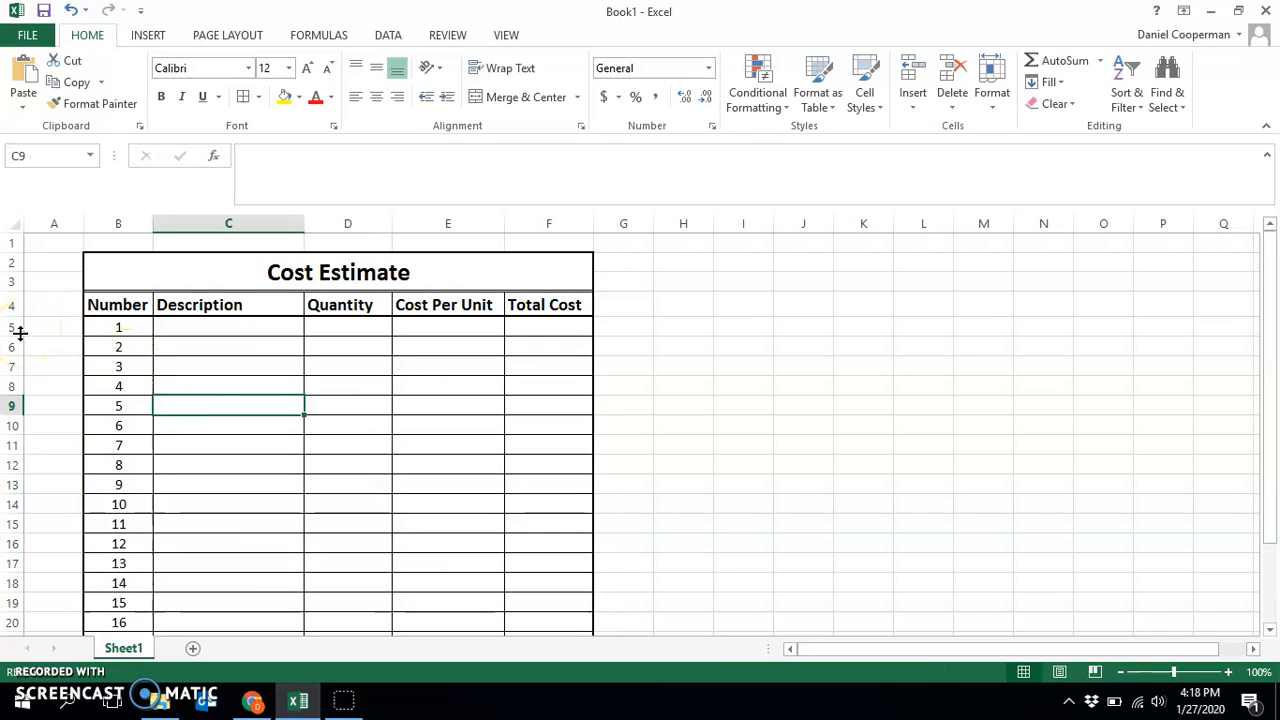
Set the height of rows 5 to 25 to 21 and center their contents vertically and horizontally
{"action": "left_click_drag", "start_coordinate": [17, 333], "coordinate": [8, 598]}
{"action": "right_click", "coordinate": [10, 572]}
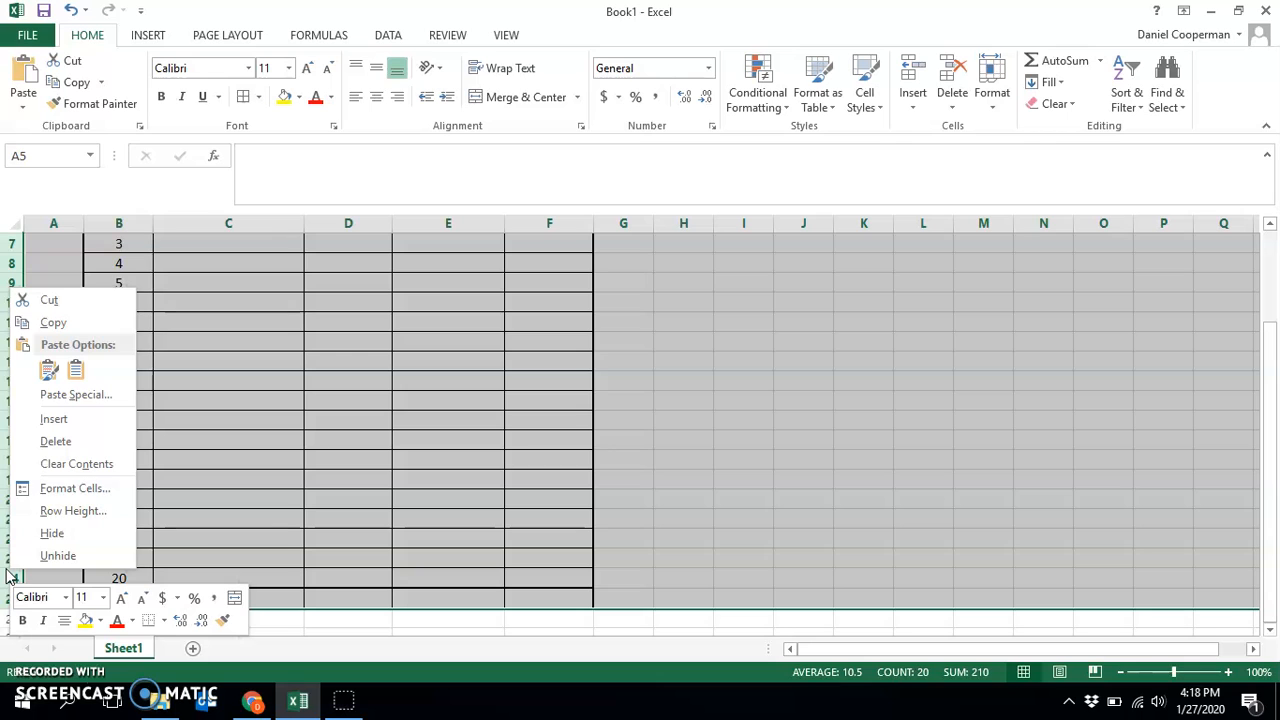
{"action": "left_click", "coordinate": [65, 520]}
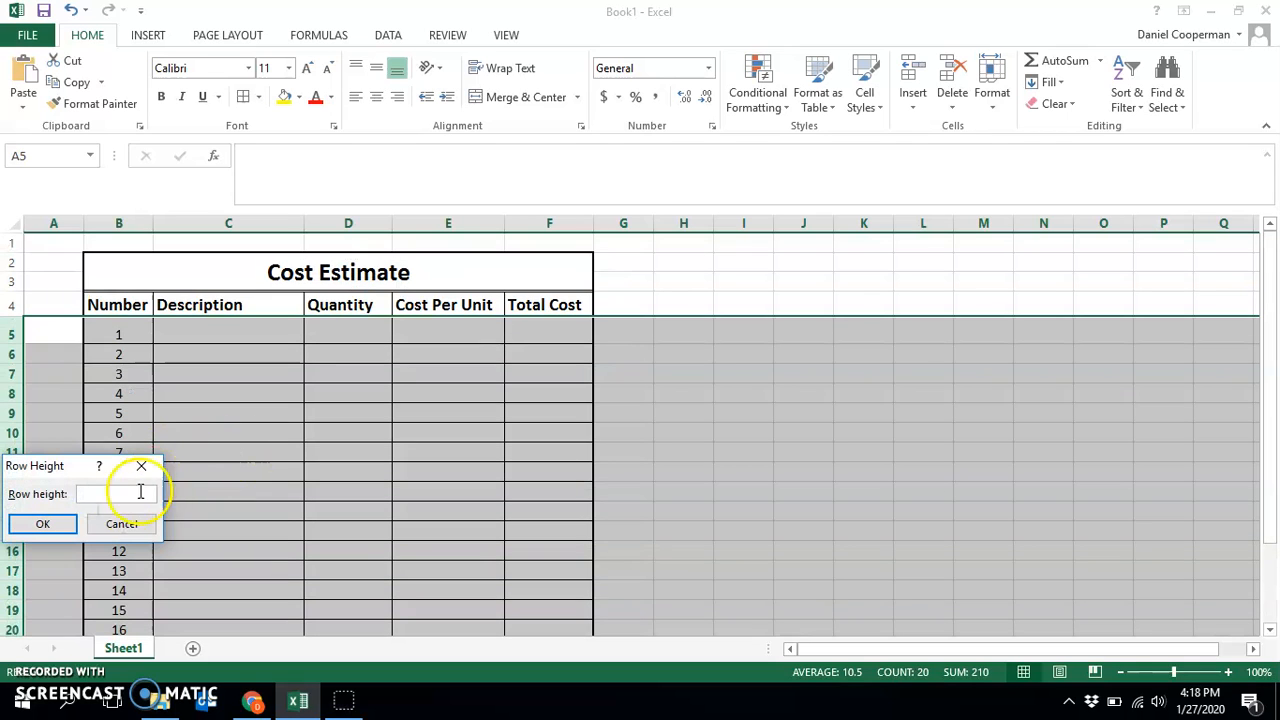
{"action": "type", "text": "21"}
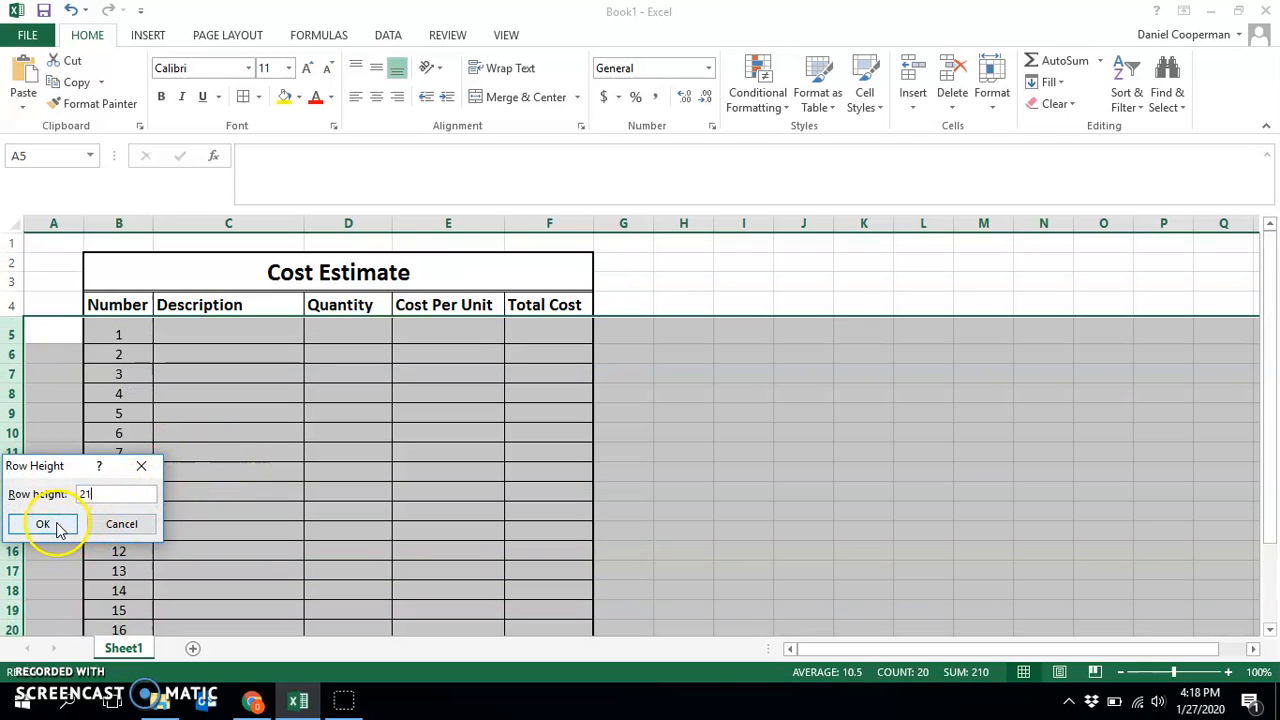
{"action": "left_click", "coordinate": [43, 524]}
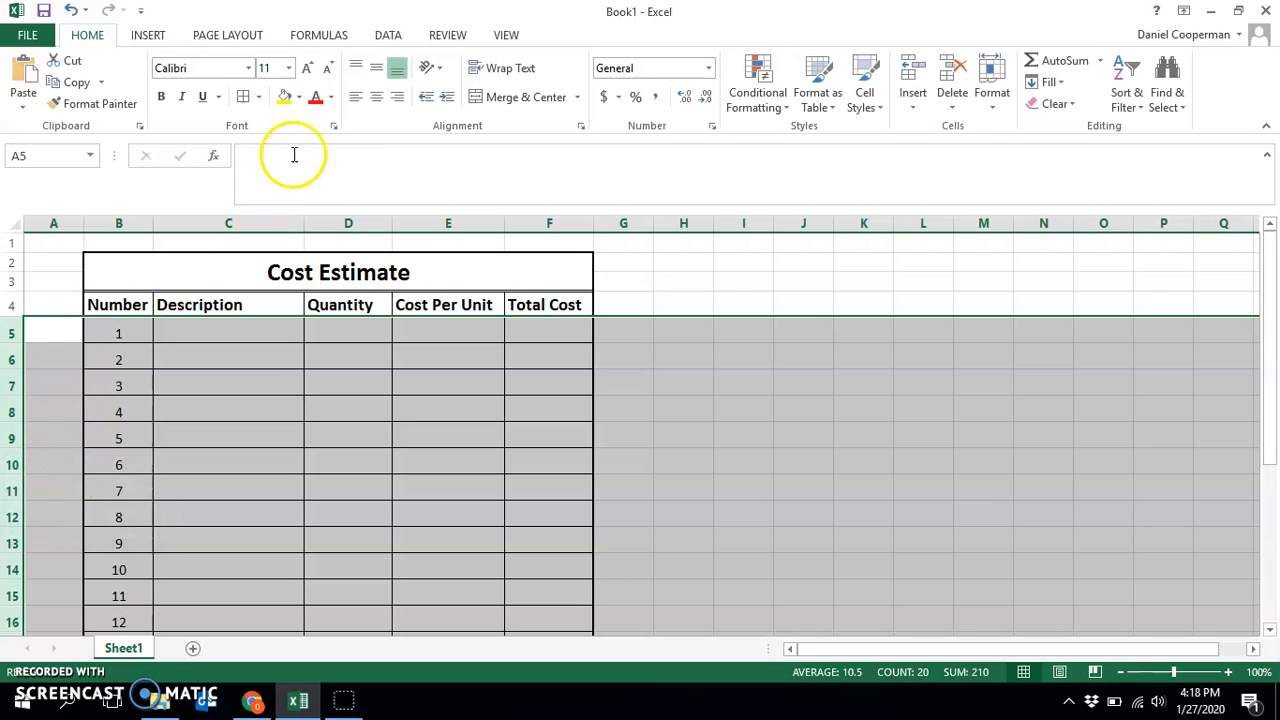
{"action": "left_click", "coordinate": [376, 67]}
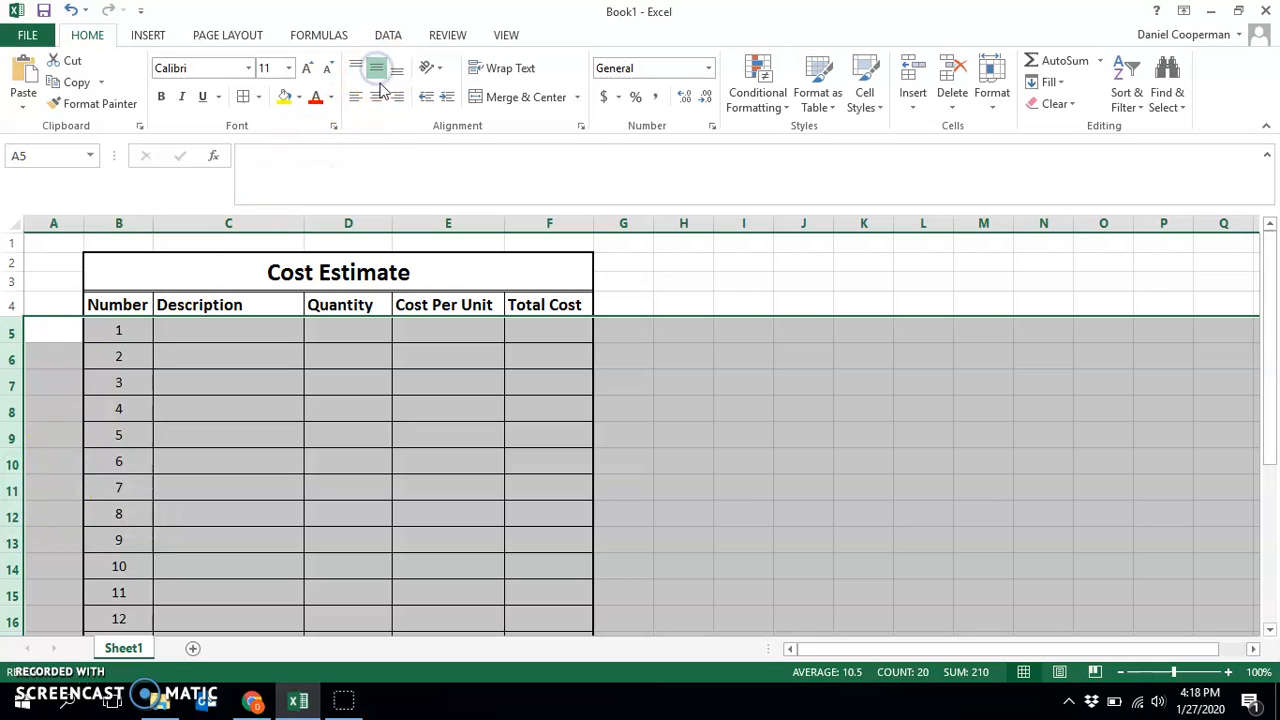
{"action": "left_click", "coordinate": [868, 484]}
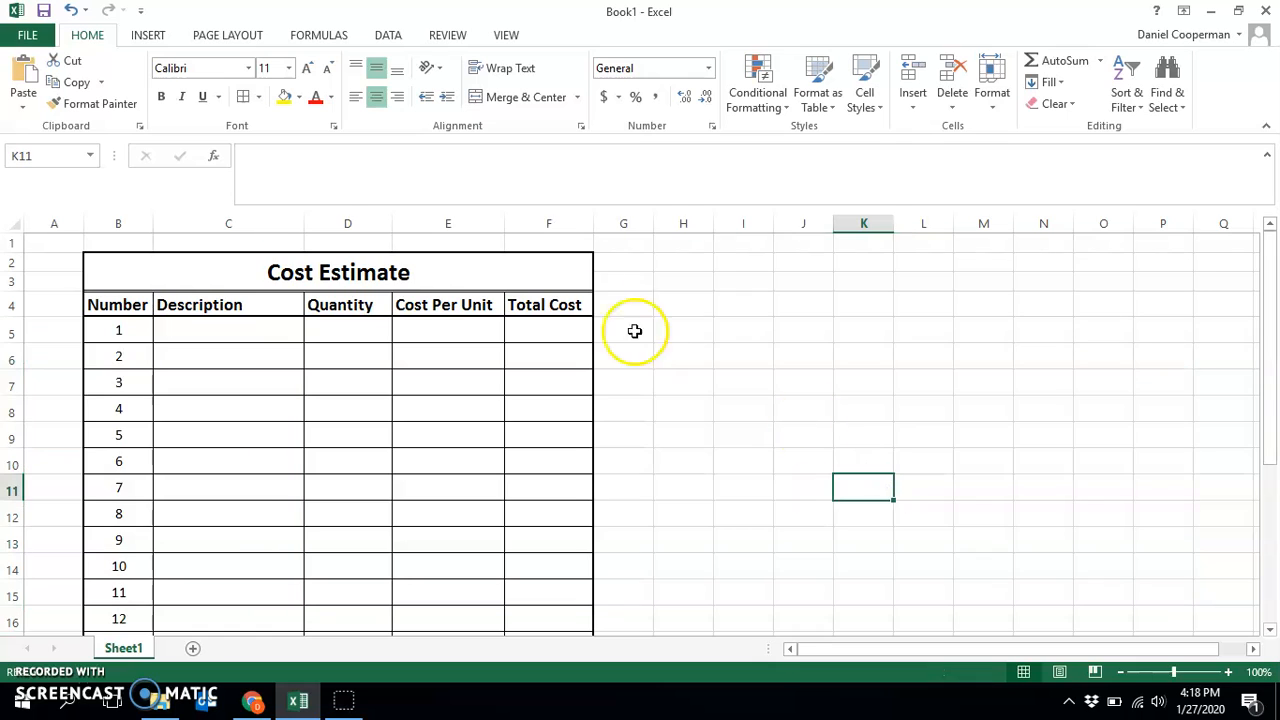
Center the column headings in B4:F4 horizontally
{"action": "left_click_drag", "start_coordinate": [118, 305], "coordinate": [543, 309]}
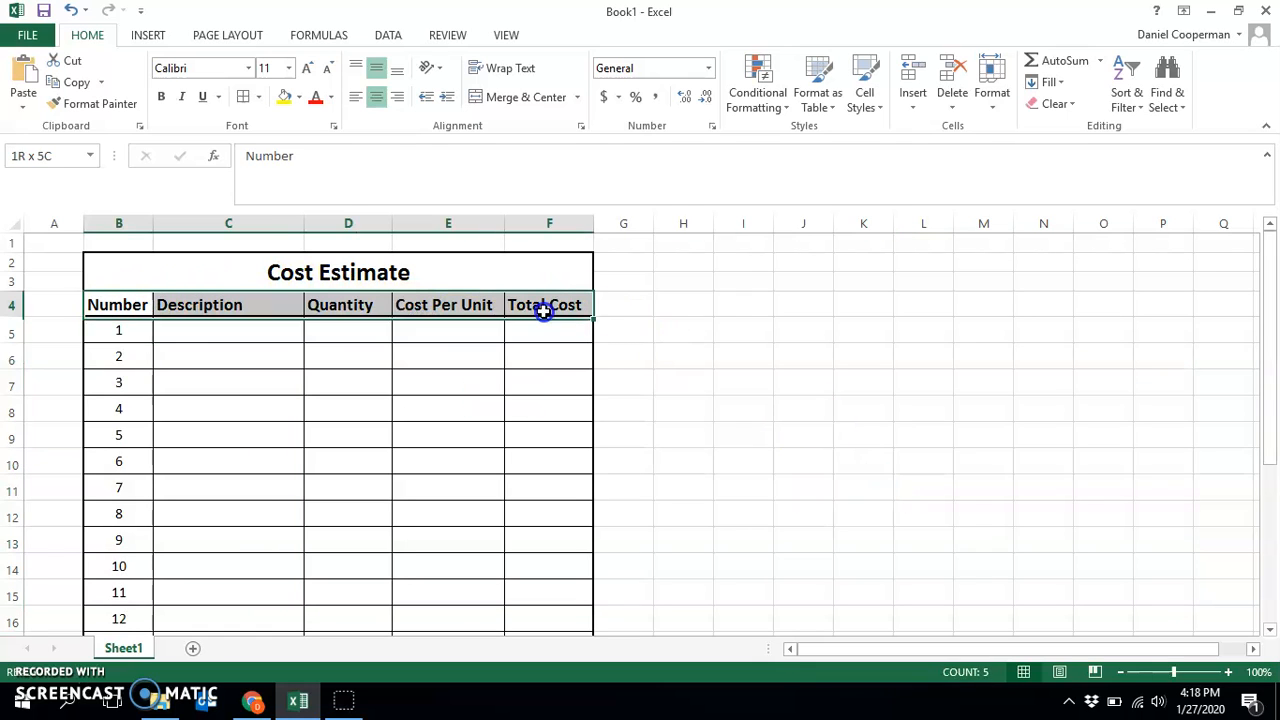
{"action": "left_click", "coordinate": [376, 96]}
{"action": "left_click", "coordinate": [766, 411]}
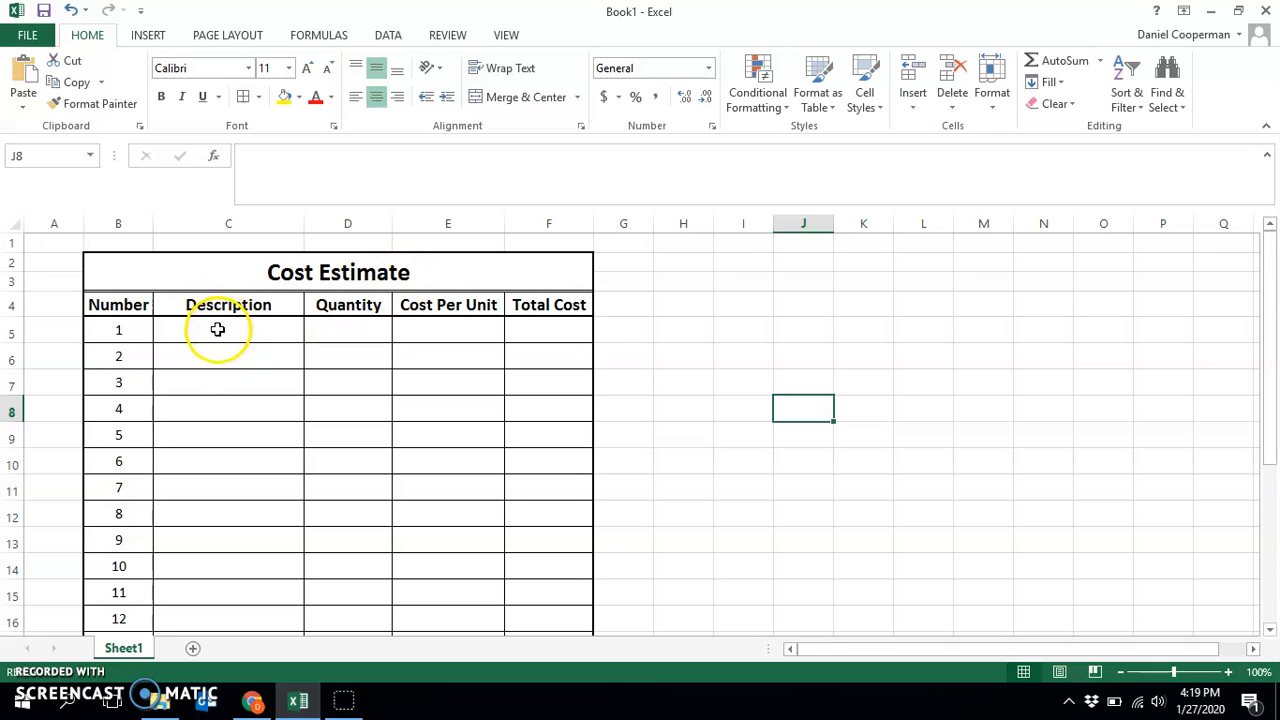
Left-align the Description cells below the heading, C5:C25
{"action": "left_click_drag", "start_coordinate": [229, 323], "coordinate": [246, 575]}
{"action": "left_click", "coordinate": [357, 96]}
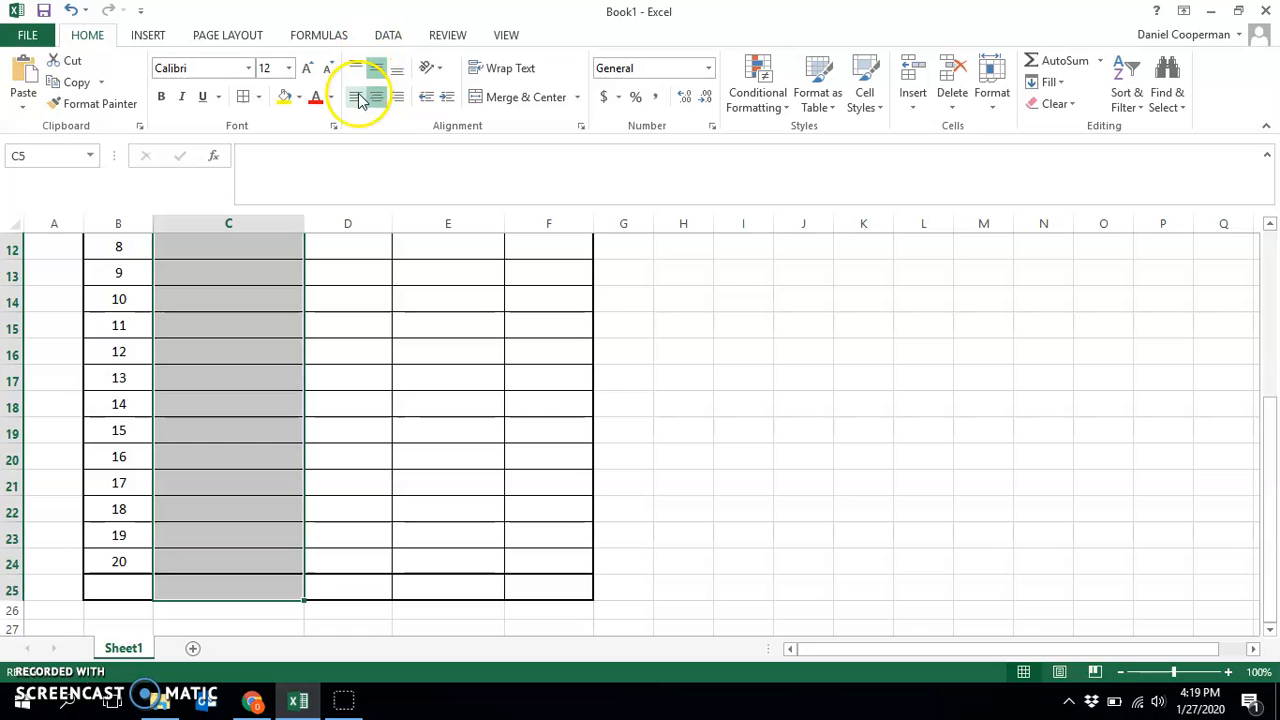
{"action": "scroll", "coordinate": [286, 369], "scroll_direction": "up", "scroll_amount": 4}
{"action": "left_click_drag", "start_coordinate": [344, 342], "coordinate": [562, 598]}
{"action": "left_click", "coordinate": [683, 351]}
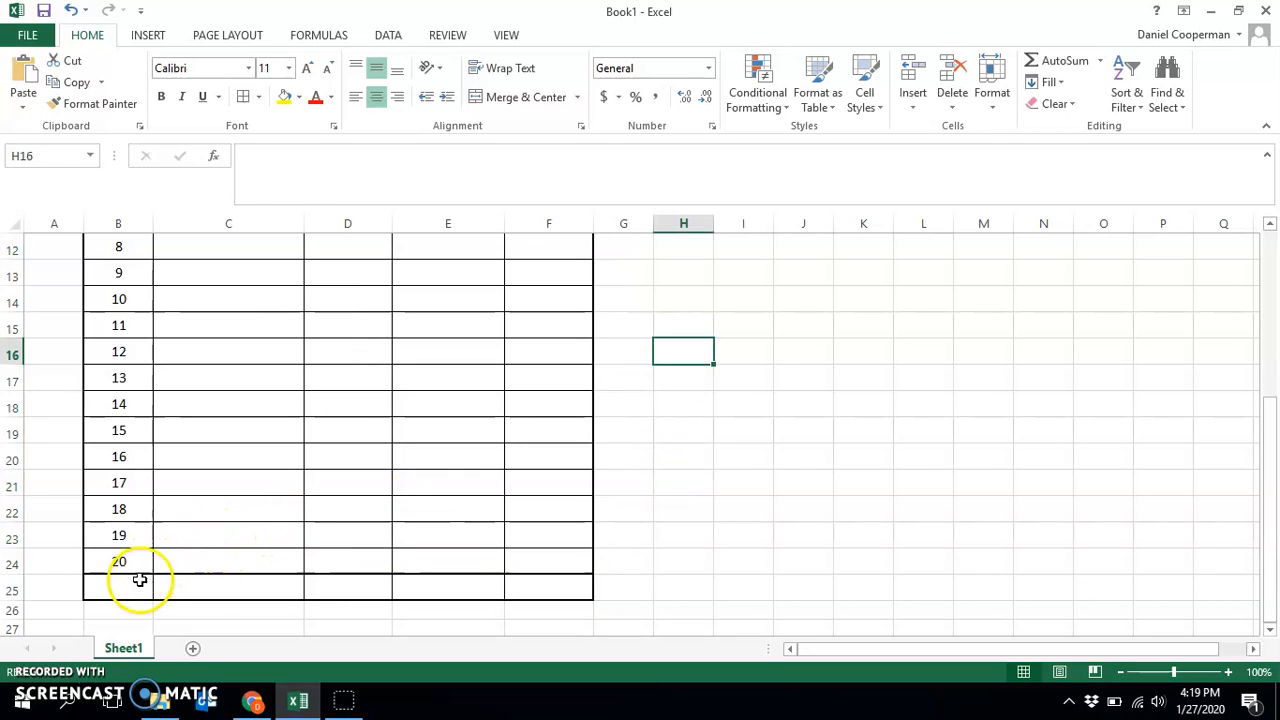
{"action": "left_click_drag", "start_coordinate": [126, 583], "coordinate": [408, 589]}
{"action": "left_click", "coordinate": [491, 98]}
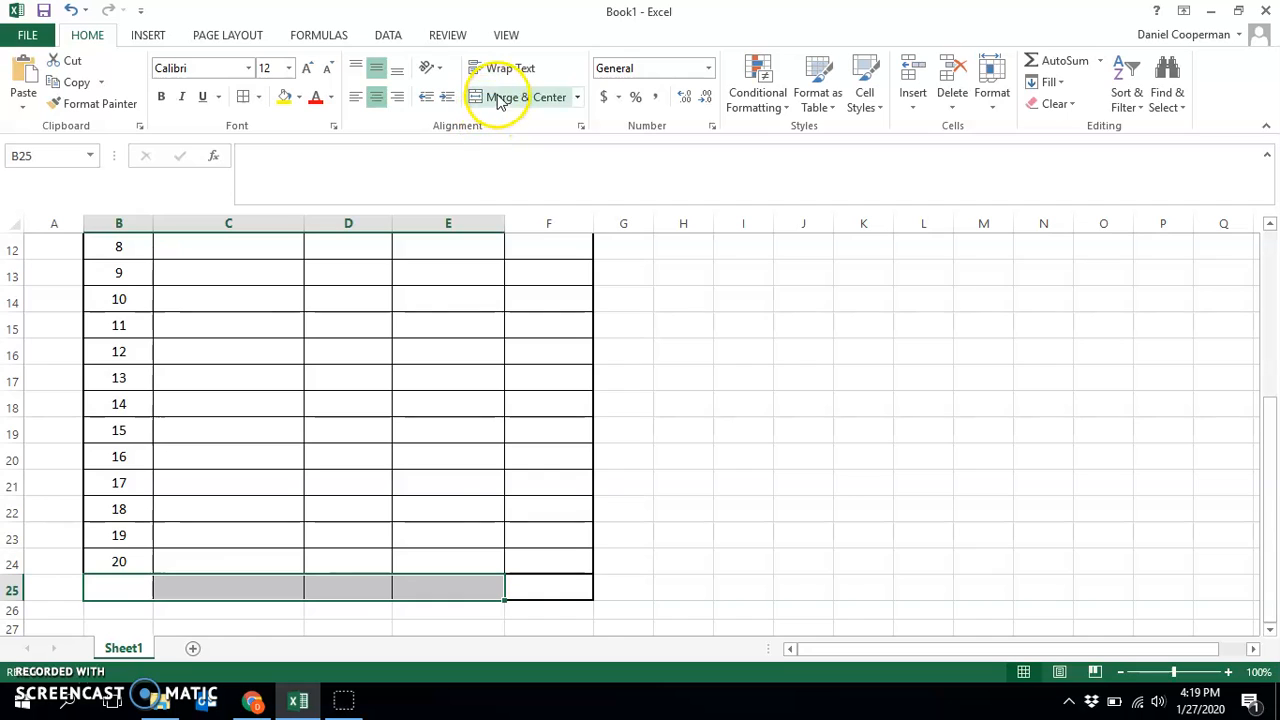
{"action": "scroll", "coordinate": [463, 534], "scroll_direction": "up", "scroll_amount": 4}
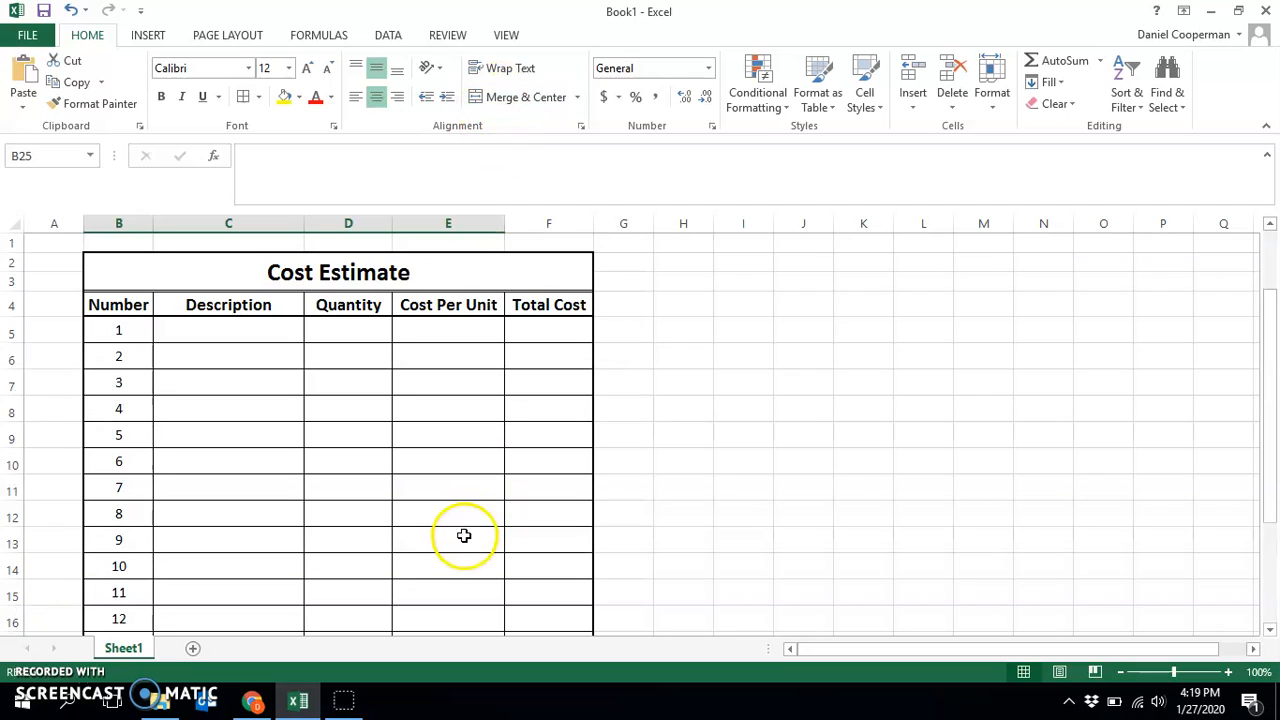
Fill in item 1 with the description Wall Studs, quantity 30 and cost per unit 2
{"action": "left_click", "coordinate": [271, 331]}
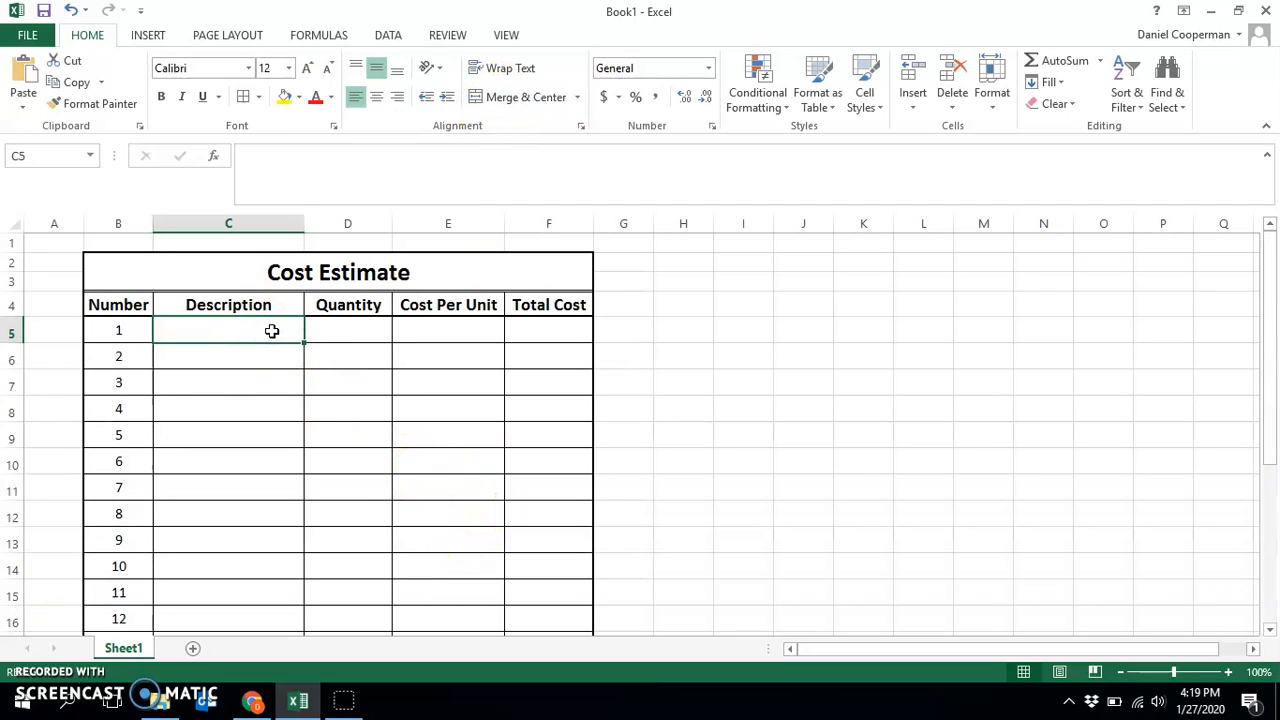
{"action": "type", "text": "Wall Stu"}
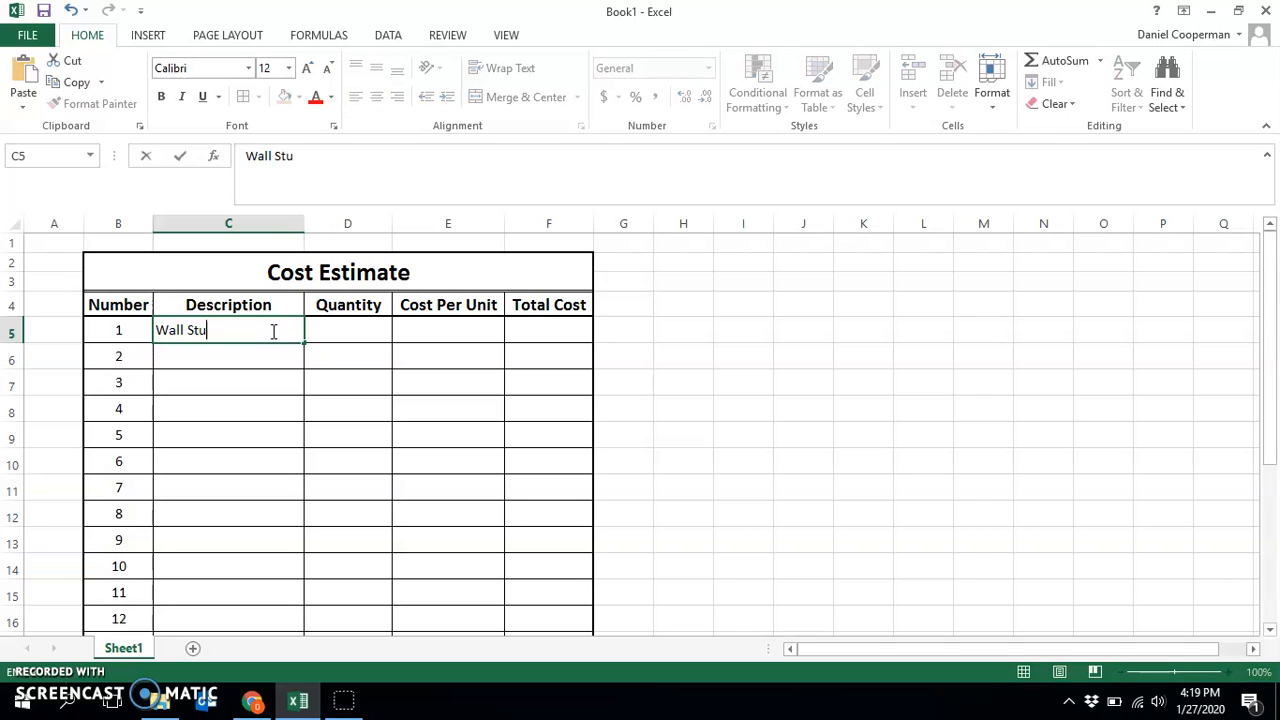
{"action": "key", "text": "Tab"}
{"action": "type", "text": "30"}
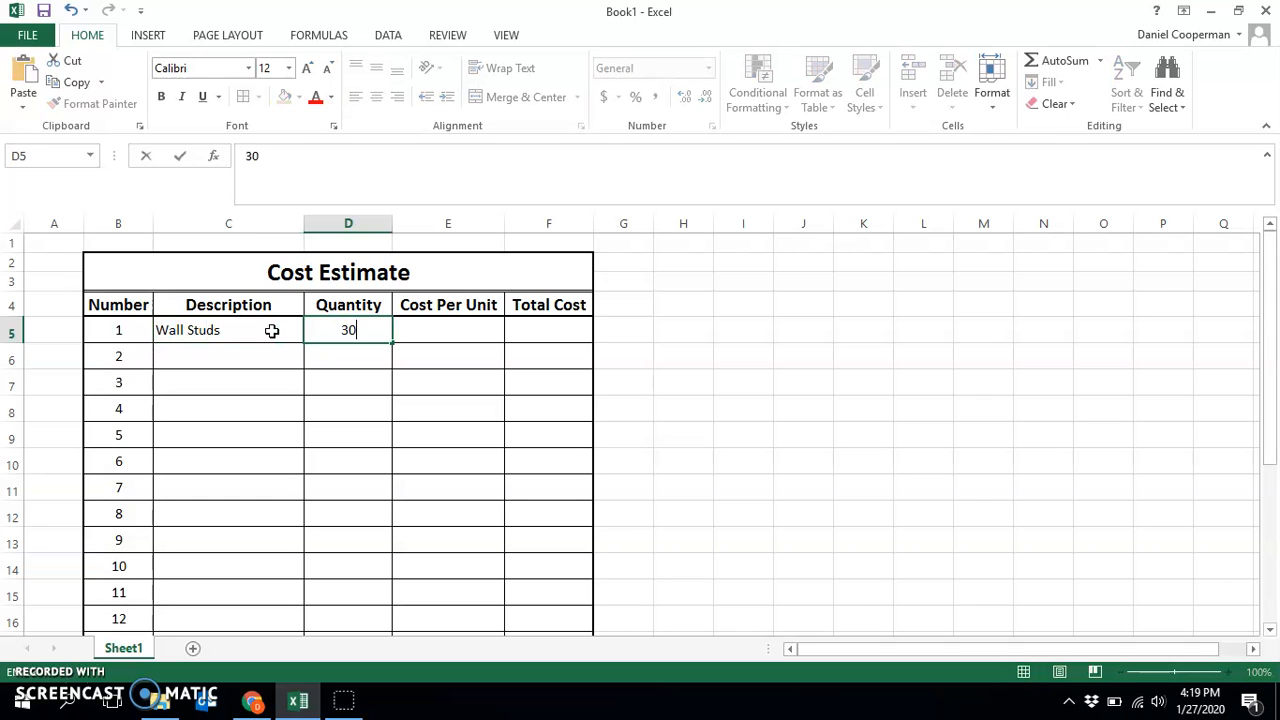
{"action": "key", "text": "Tab"}
{"action": "type", "text": "2"}
{"action": "key", "text": "Tab"}
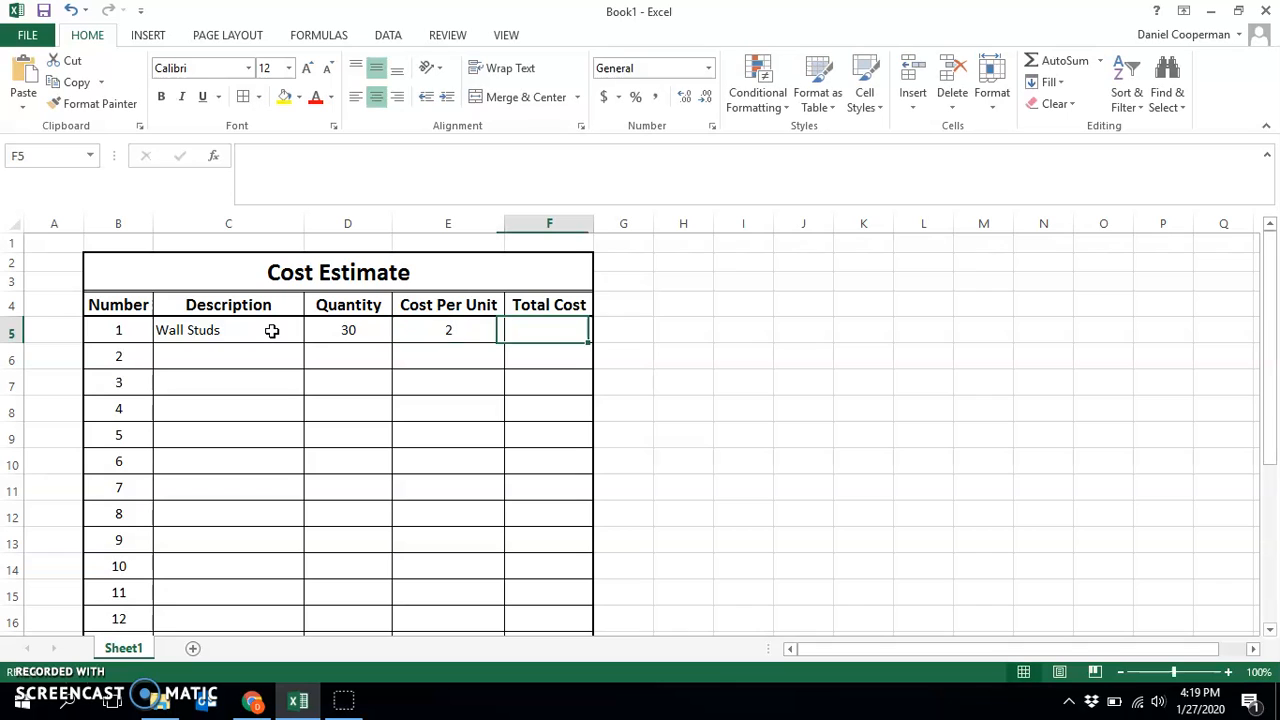
Enter a formula in item 1's Total Cost cell, F5, multiplying Quantity D5 by Cost Per Unit E5
{"action": "type", "text": "="}
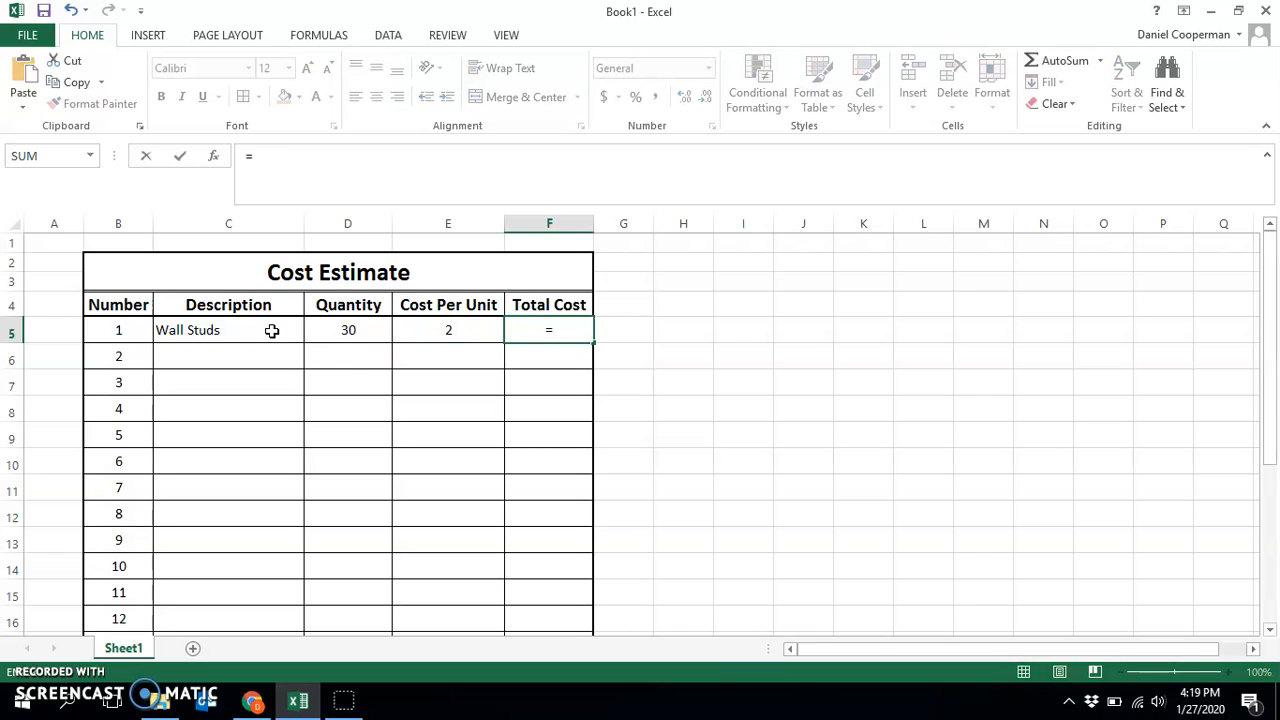
{"action": "left_click", "coordinate": [347, 334]}
{"action": "type", "text": "*"}
{"action": "left_click", "coordinate": [444, 340]}
{"action": "key", "text": "Return"}
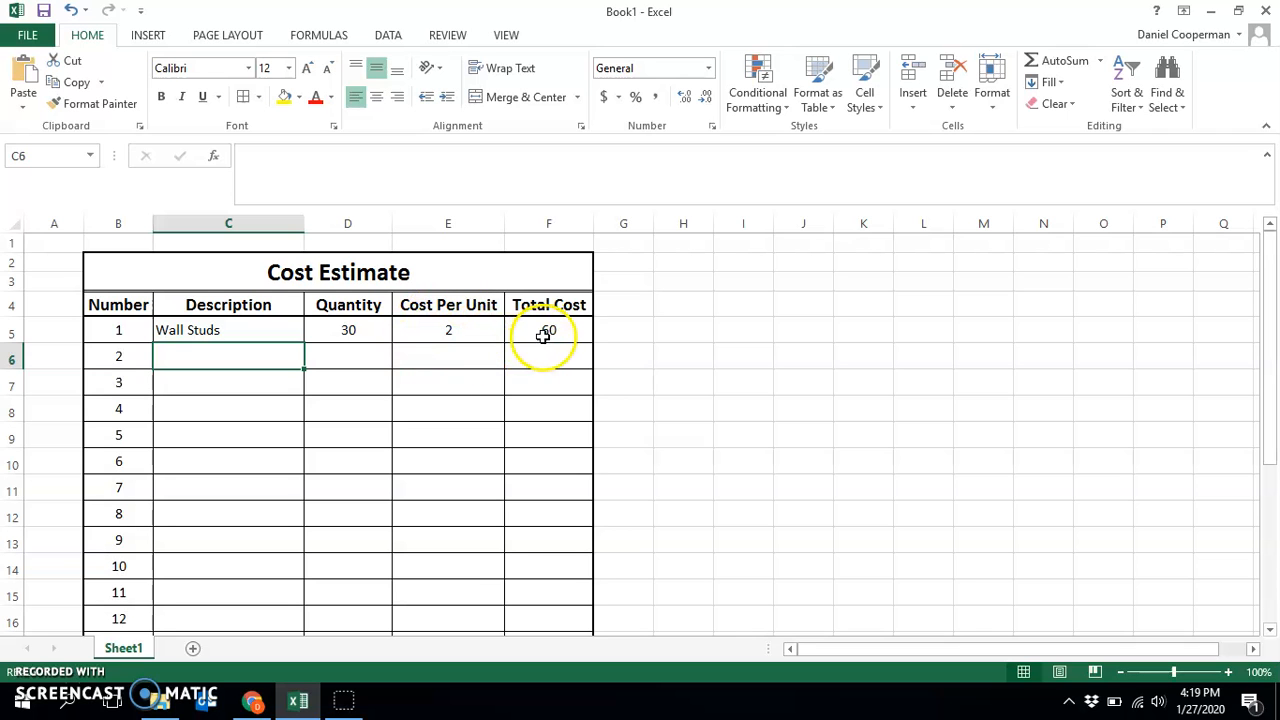
Format the Cost Per Unit cells, E5:E24, as Accounting with 2 decimal places and the $ symbol
{"action": "left_click_drag", "start_coordinate": [470, 330], "coordinate": [457, 578]}
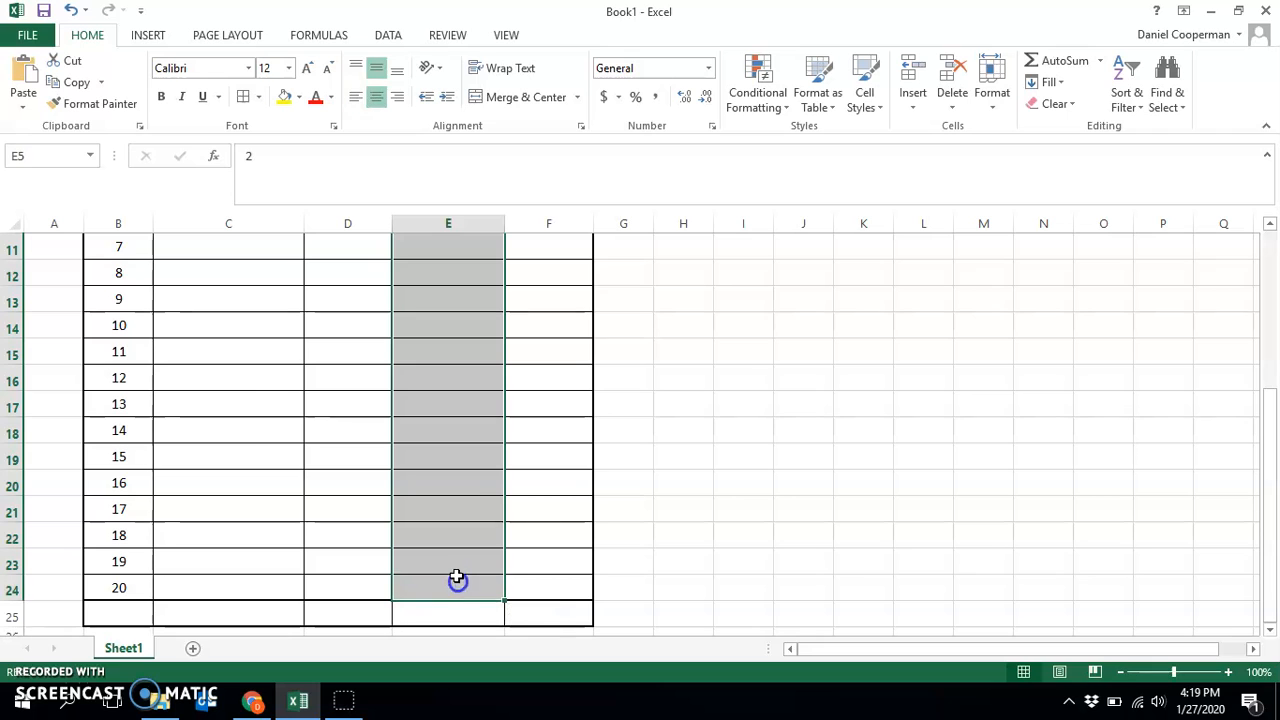
{"action": "right_click", "coordinate": [447, 429]}
{"action": "left_click", "coordinate": [494, 350]}
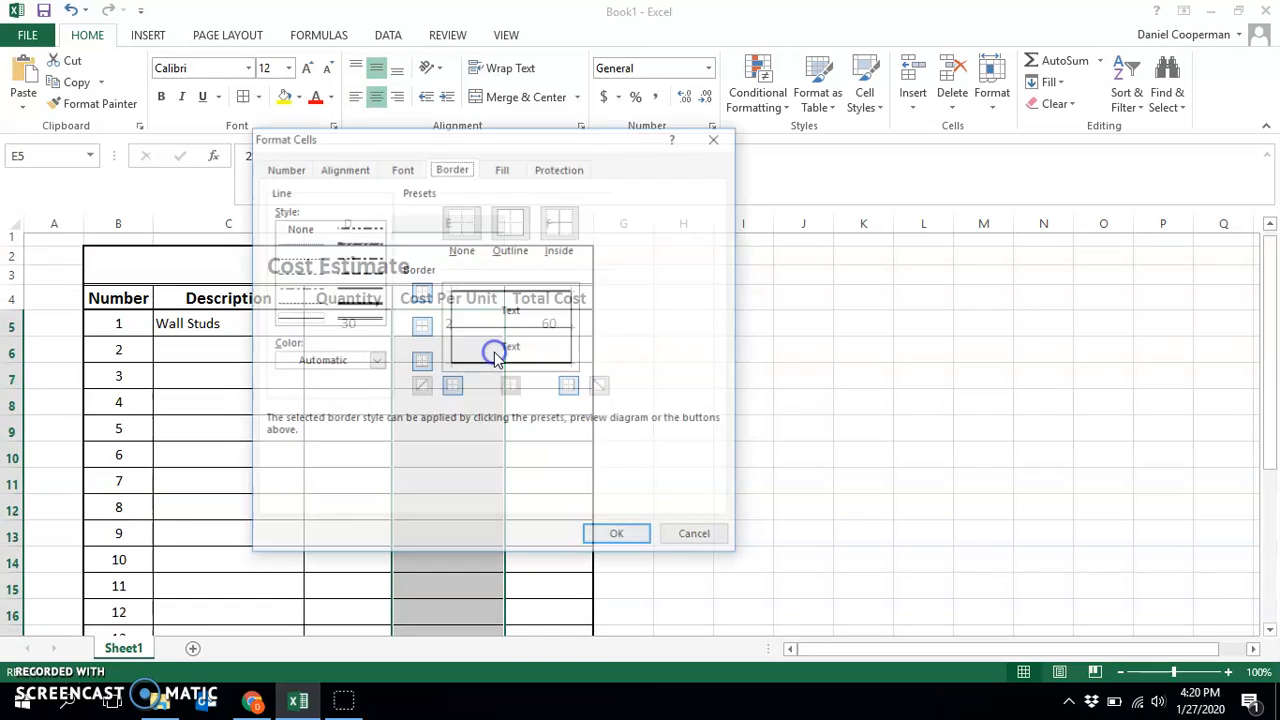
{"action": "left_click", "coordinate": [284, 168]}
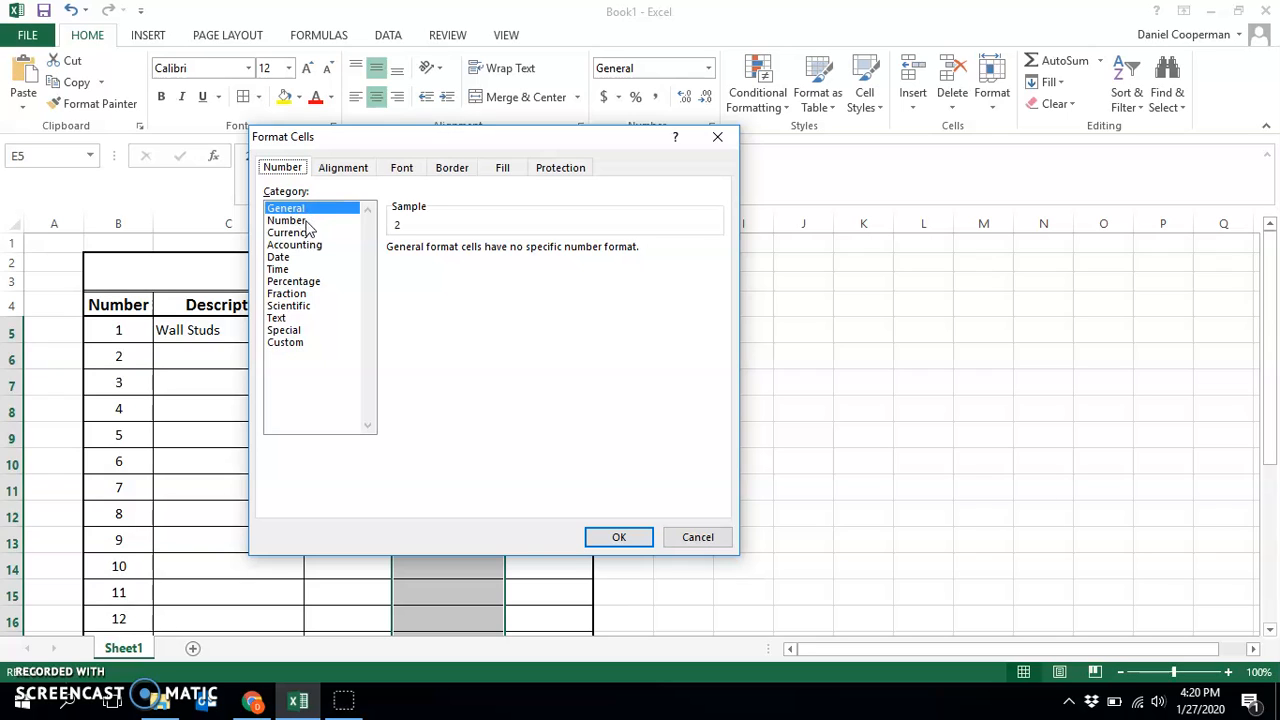
{"action": "left_click", "coordinate": [298, 220]}
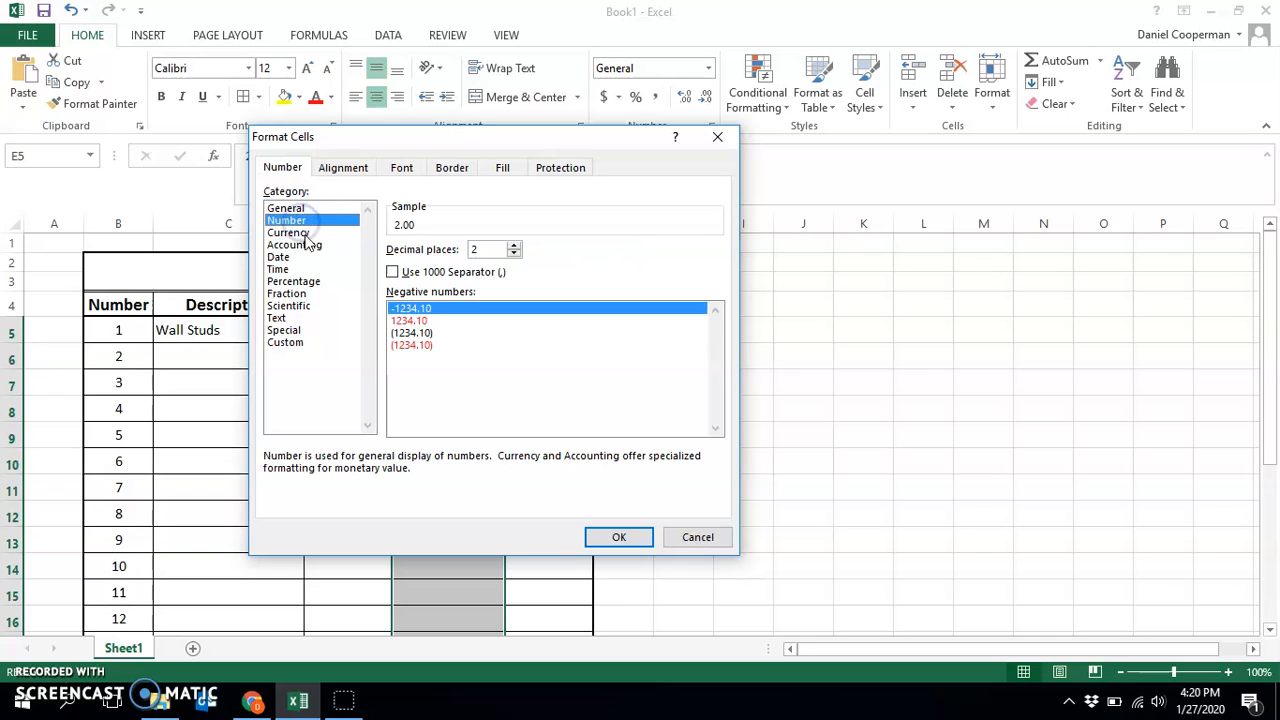
{"action": "left_click", "coordinate": [308, 245]}
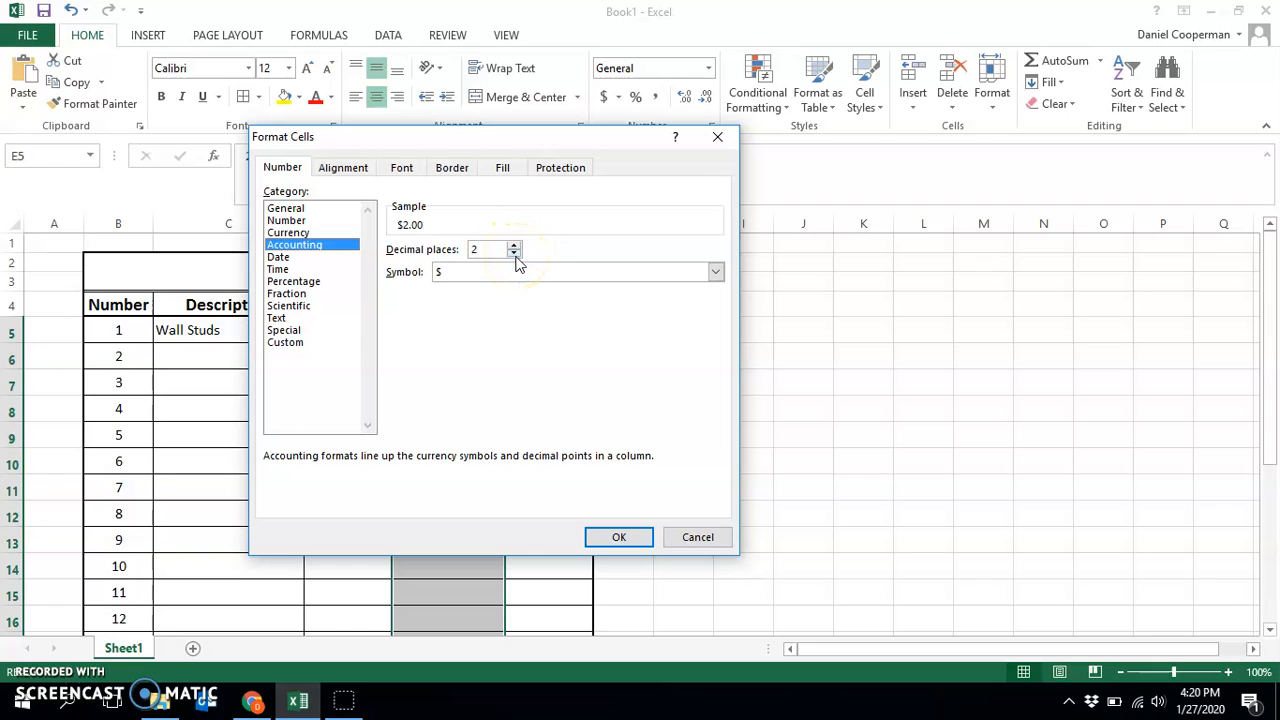
{"action": "left_click", "coordinate": [516, 245]}
{"action": "left_click", "coordinate": [619, 537]}
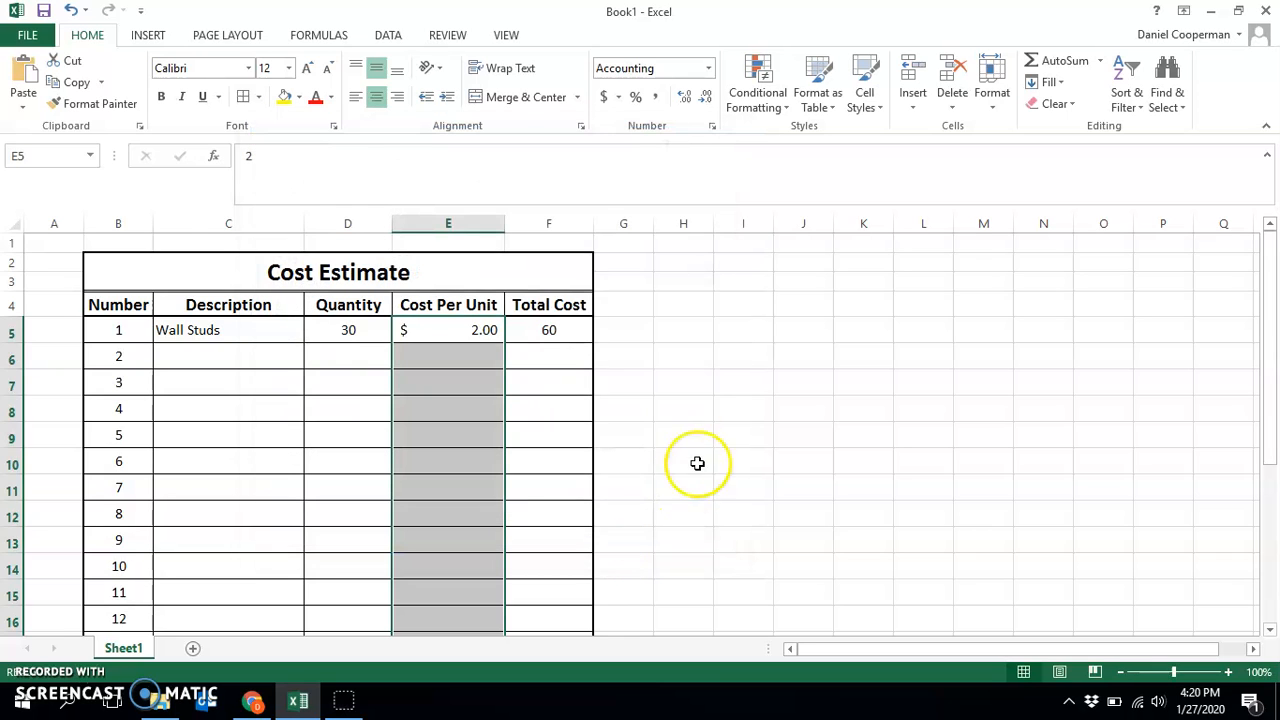
{"action": "right_click", "coordinate": [438, 338]}
{"action": "left_click", "coordinate": [505, 585]}
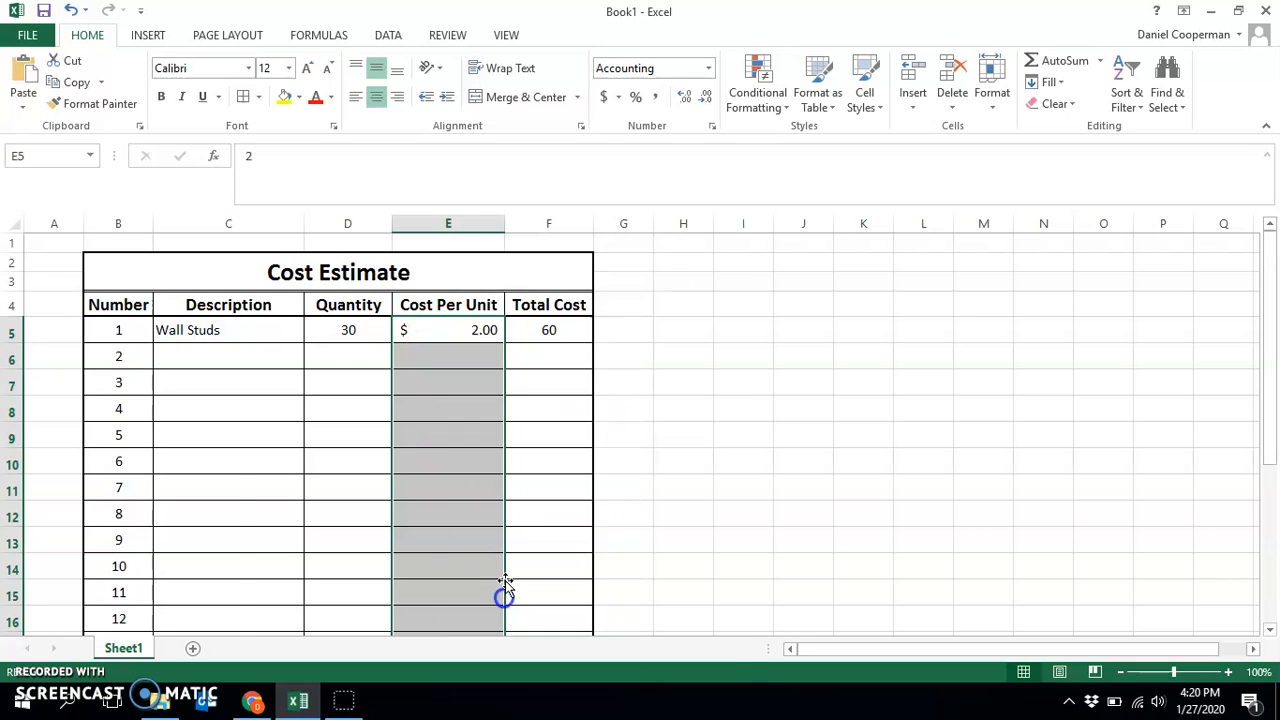
{"action": "left_click", "coordinate": [296, 358]}
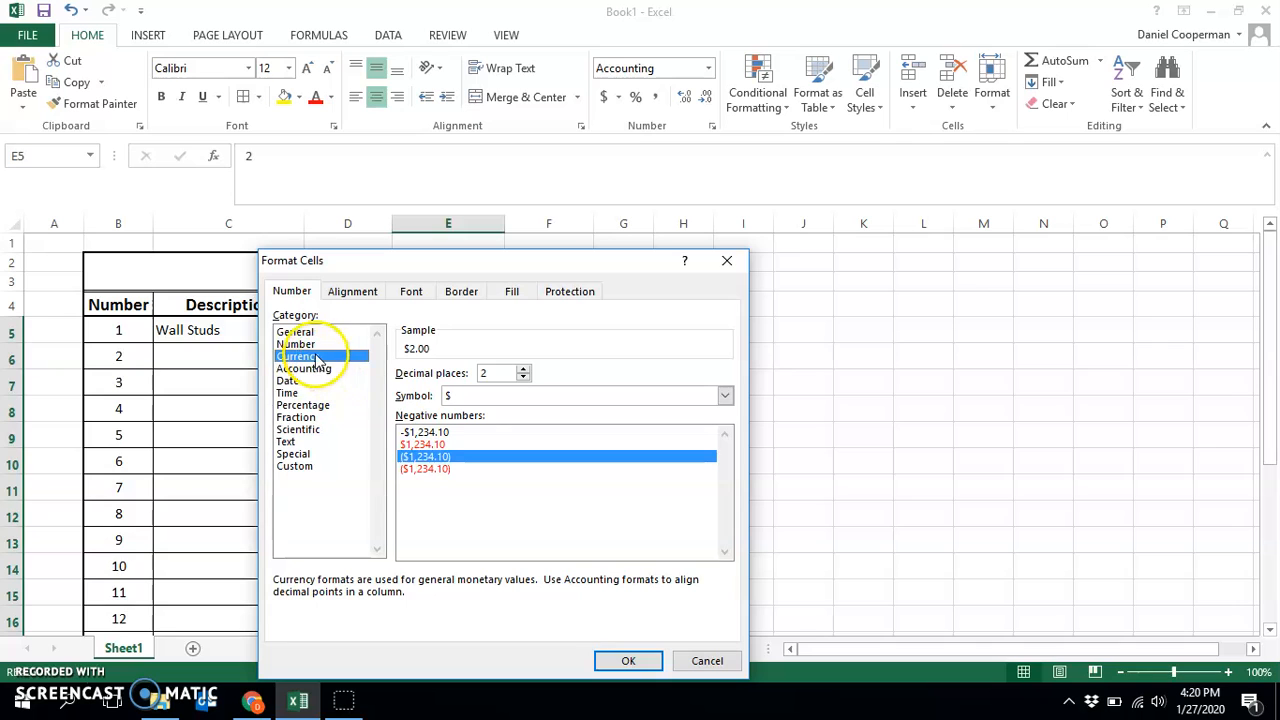
{"action": "left_click", "coordinate": [707, 661]}
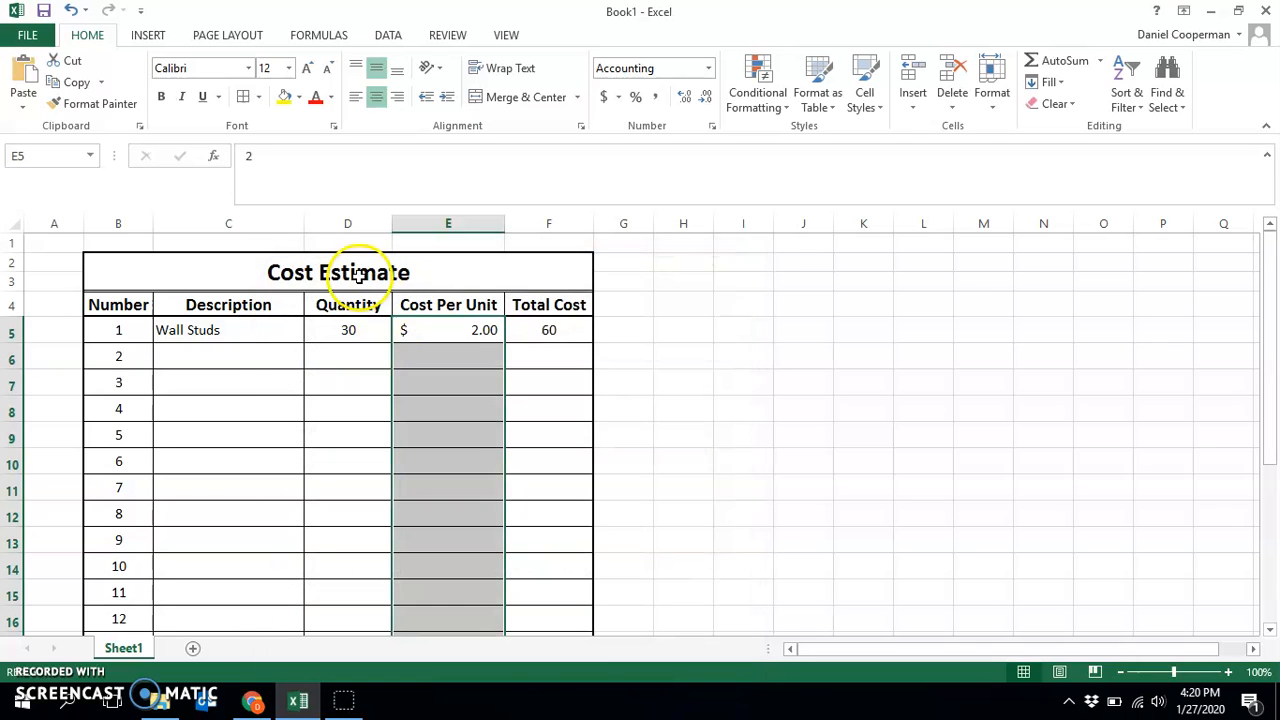
Format the Cost Per Unit cells, E5:E24, as Currency with 2 decimal places and the $ symbol
{"action": "right_click", "coordinate": [424, 333]}
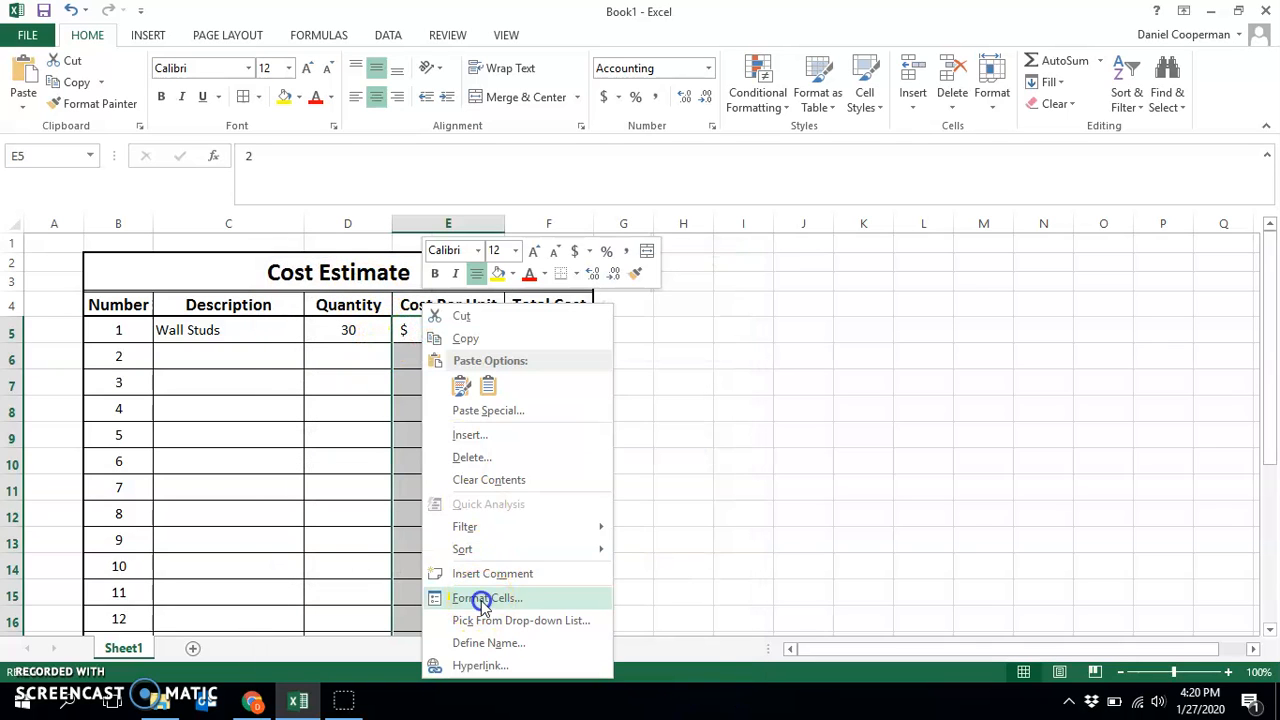
{"action": "left_click", "coordinate": [470, 598]}
{"action": "left_click", "coordinate": [275, 356]}
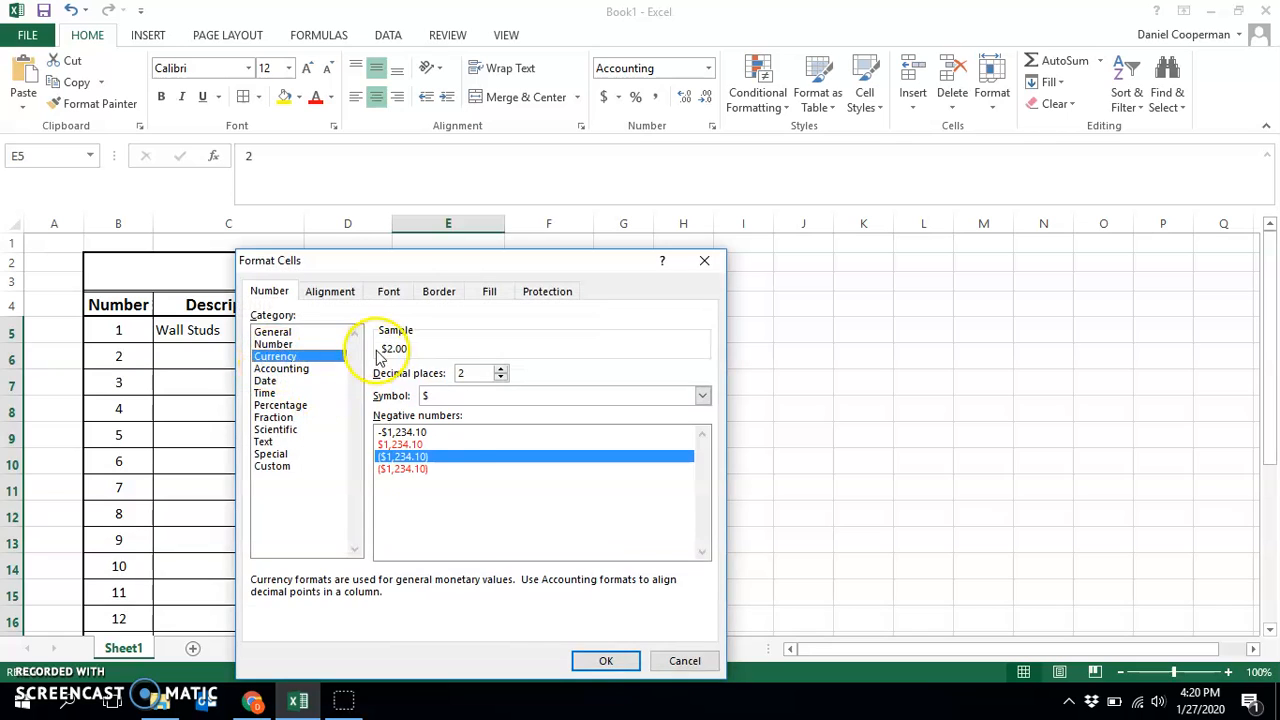
{"action": "left_click", "coordinate": [580, 663]}
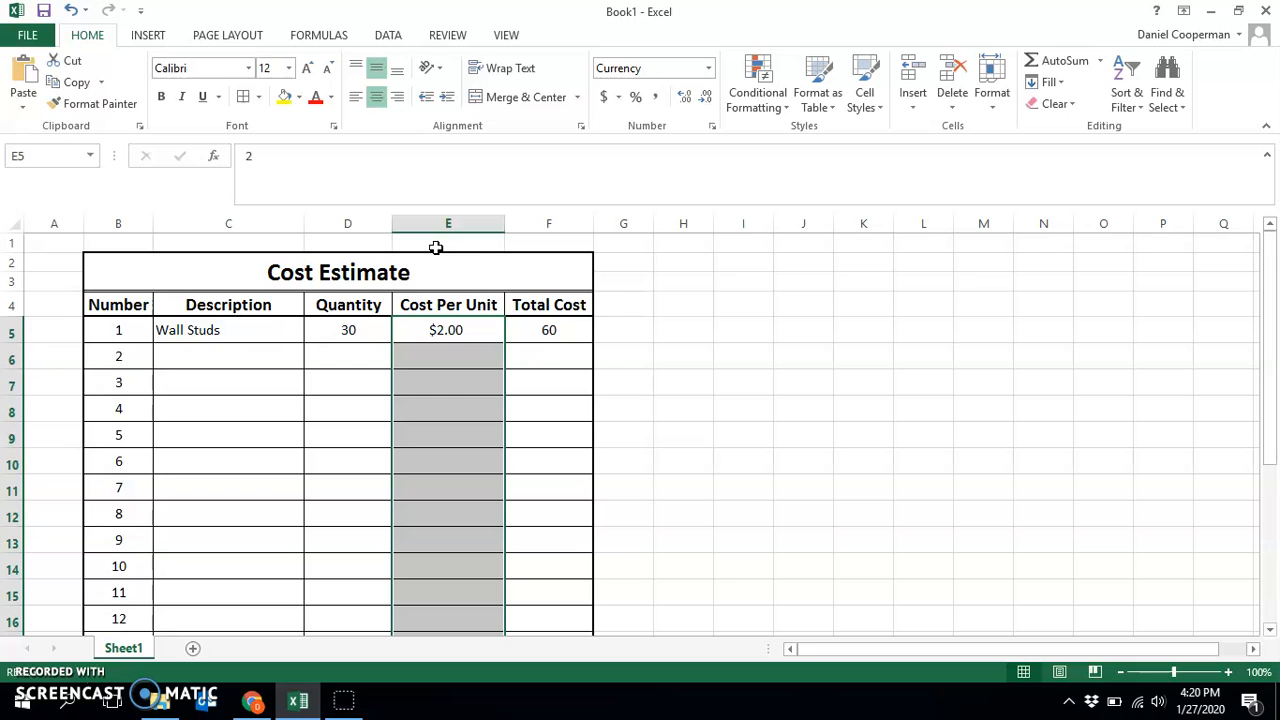
Format the Total Cost cells, F5:F25, as Currency with 2 decimal places and the $ symbol
{"action": "left_click", "coordinate": [548, 350]}
{"action": "left_click_drag", "start_coordinate": [548, 341], "coordinate": [557, 603]}
{"action": "right_click", "coordinate": [553, 565]}
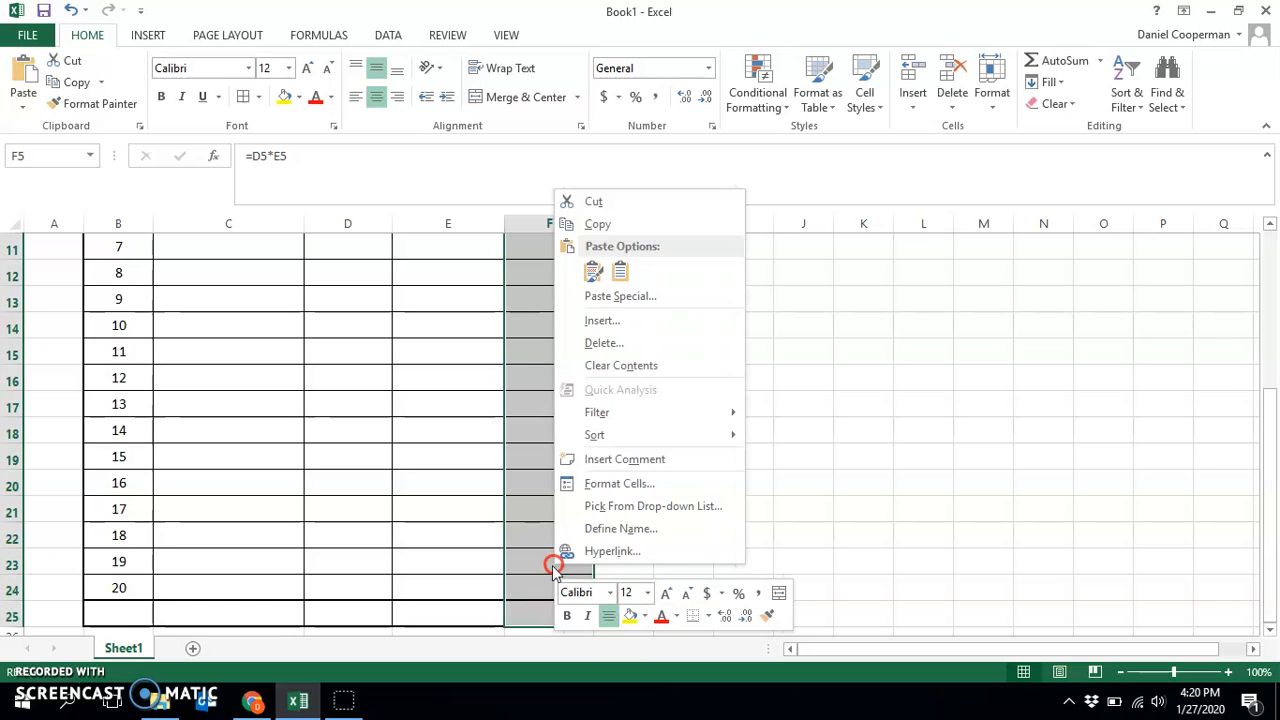
{"action": "left_click", "coordinate": [600, 478]}
{"action": "left_click", "coordinate": [418, 356]}
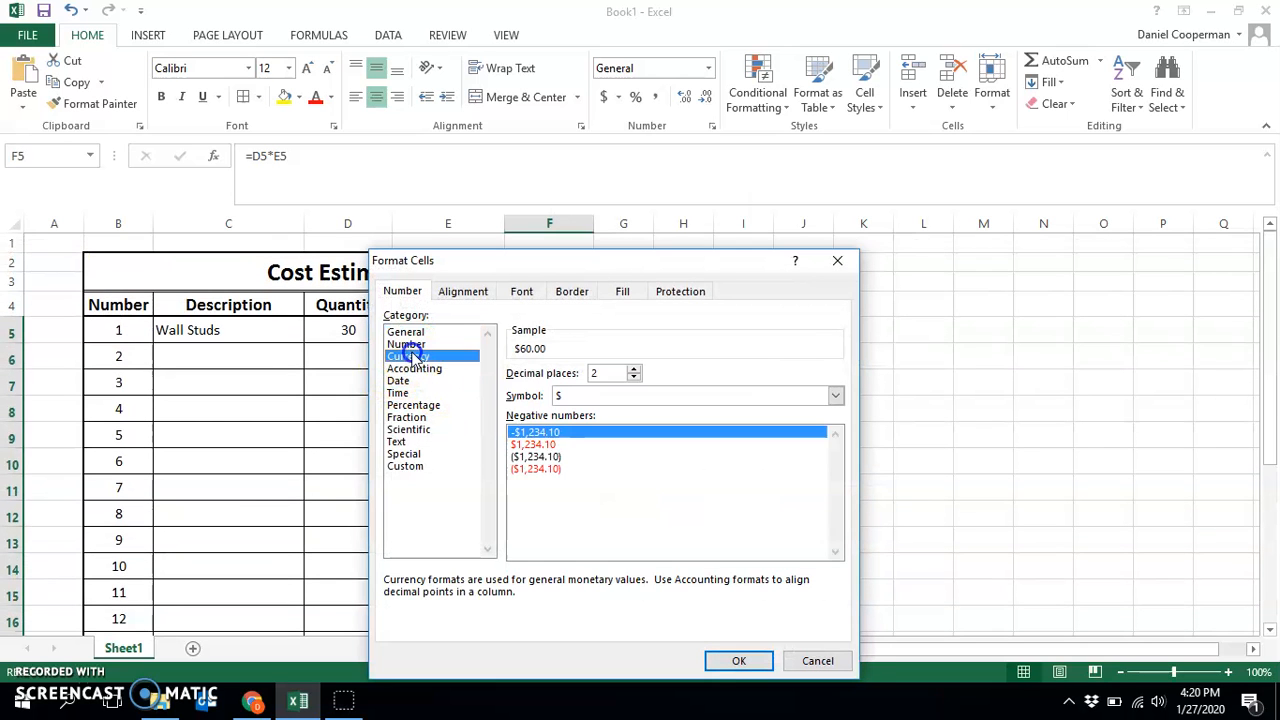
{"action": "left_click", "coordinate": [738, 661]}
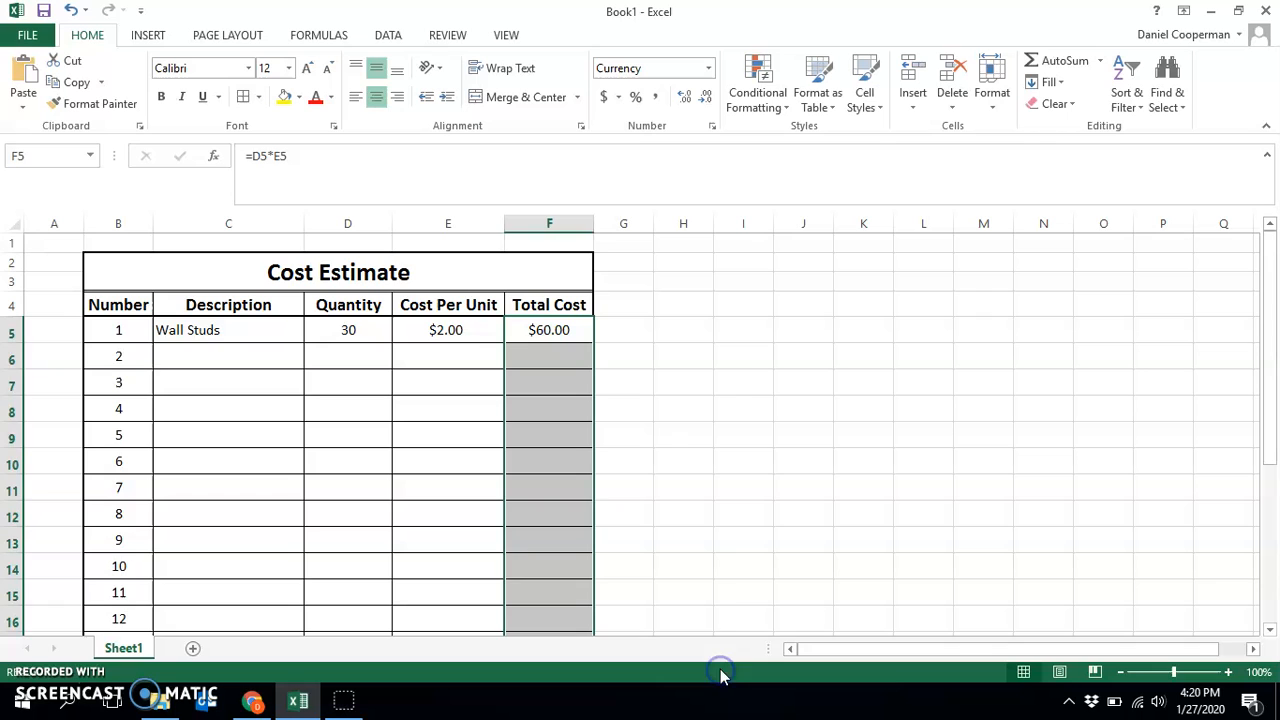
{"action": "left_click", "coordinate": [750, 463]}
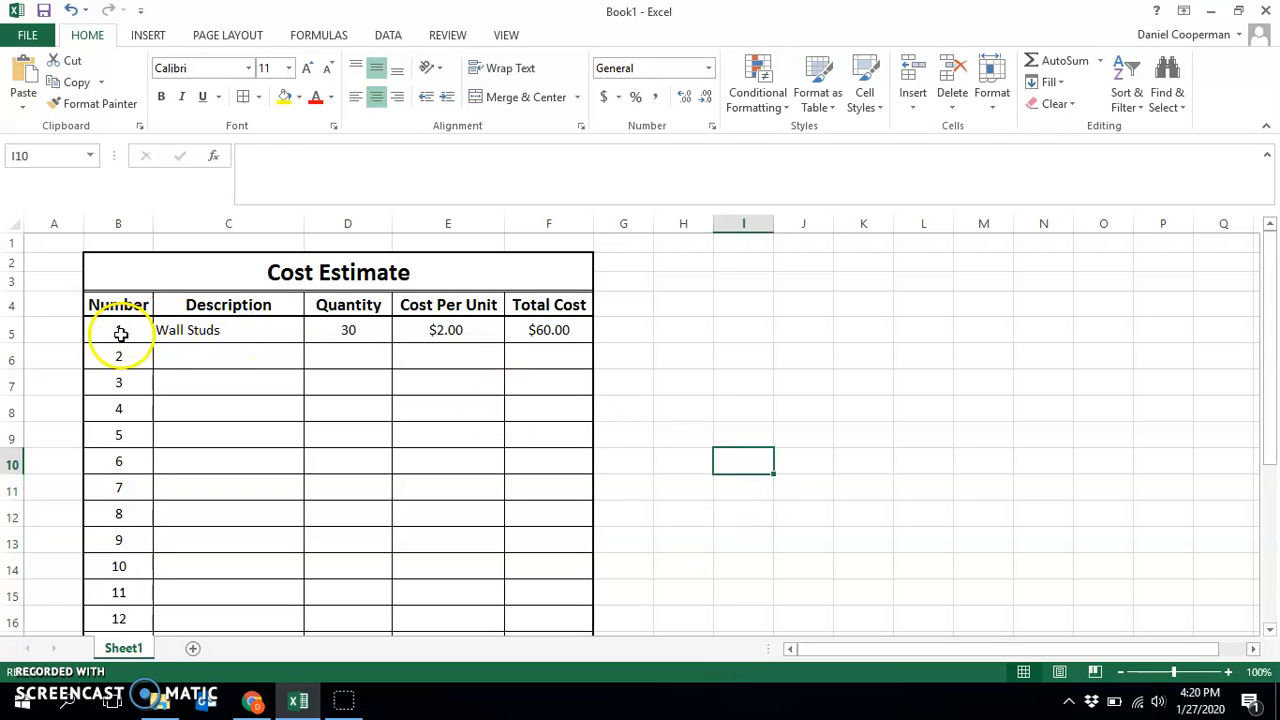
Merge cells B25:E25 below the numbered rows and enter the label "Overall Total Cost =" in the merged cell
{"action": "scroll", "coordinate": [214, 366], "scroll_direction": "down", "scroll_amount": 5}
{"action": "left_click_drag", "start_coordinate": [120, 483], "coordinate": [446, 477]}
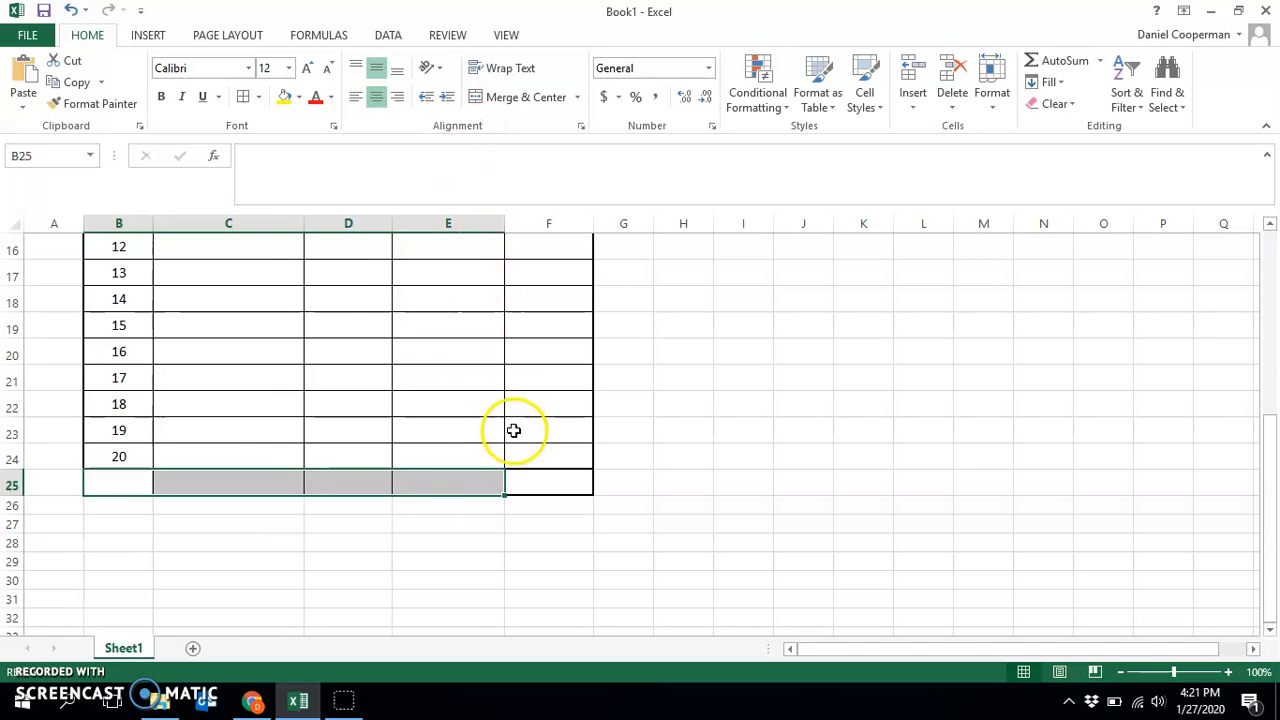
{"action": "scroll", "coordinate": [513, 430], "scroll_direction": "up", "scroll_amount": 5}
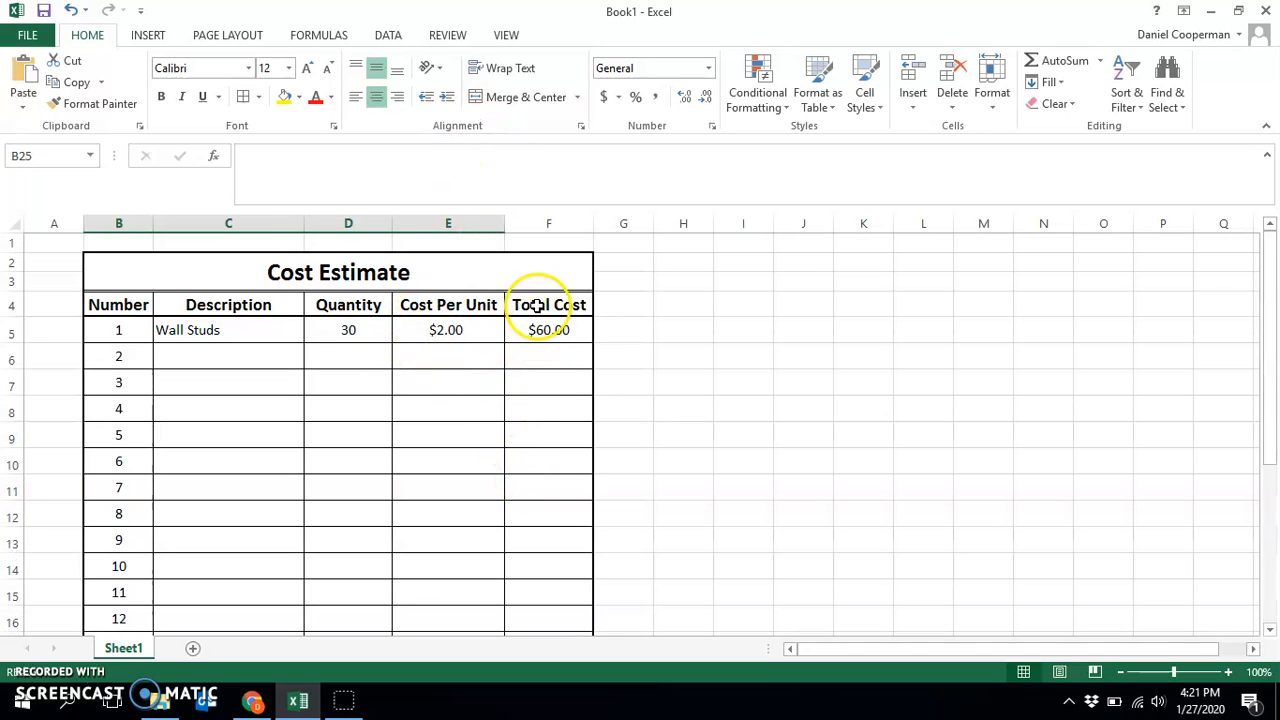
{"action": "scroll", "coordinate": [520, 457], "scroll_direction": "down", "scroll_amount": 6}
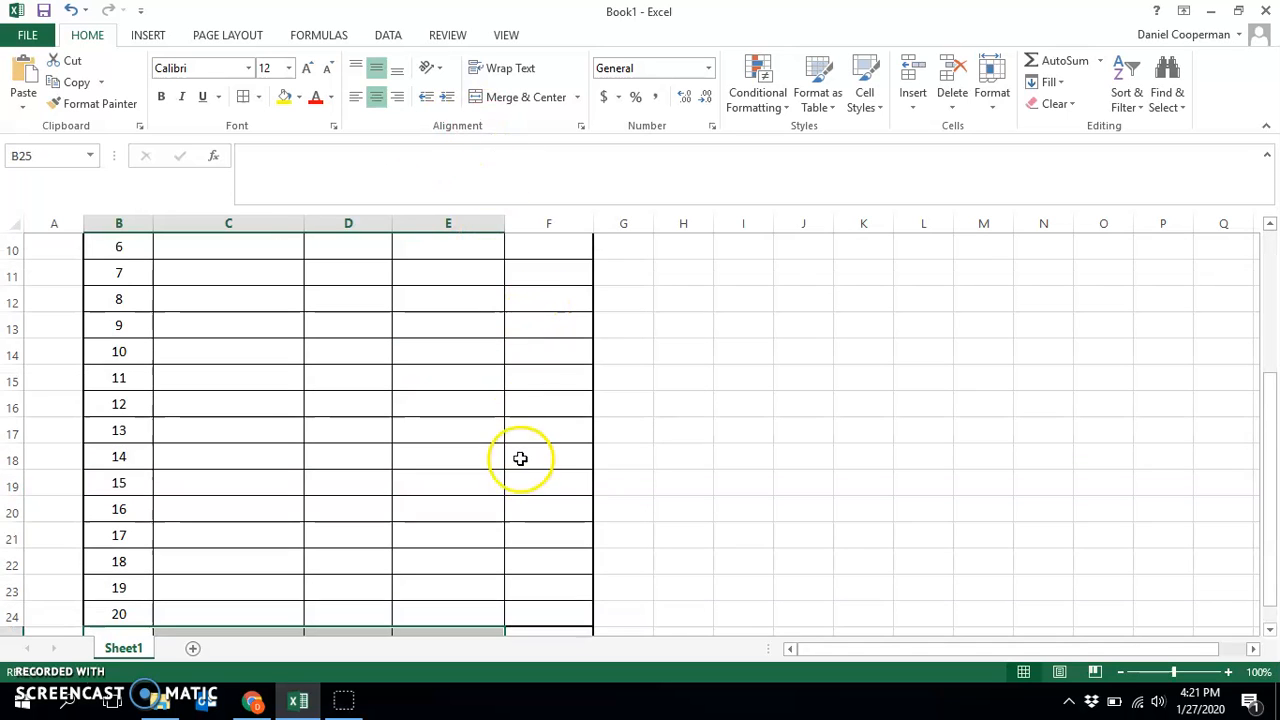
{"action": "left_click", "coordinate": [510, 97]}
{"action": "left_click", "coordinate": [388, 168]}
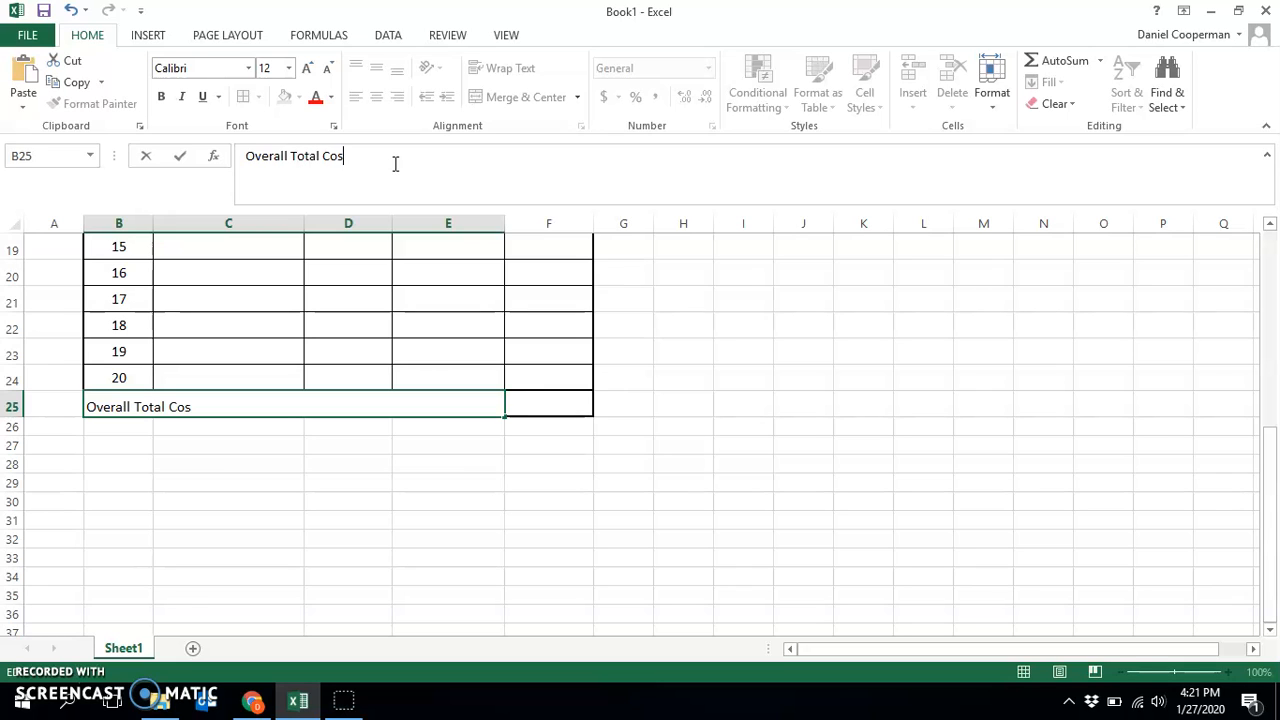
{"action": "left_click", "coordinate": [425, 465]}
Right-align the Overall Total Cost label in B25 and add trailing spaces after its equals sign
{"action": "left_click", "coordinate": [409, 408]}
{"action": "left_click", "coordinate": [398, 98]}
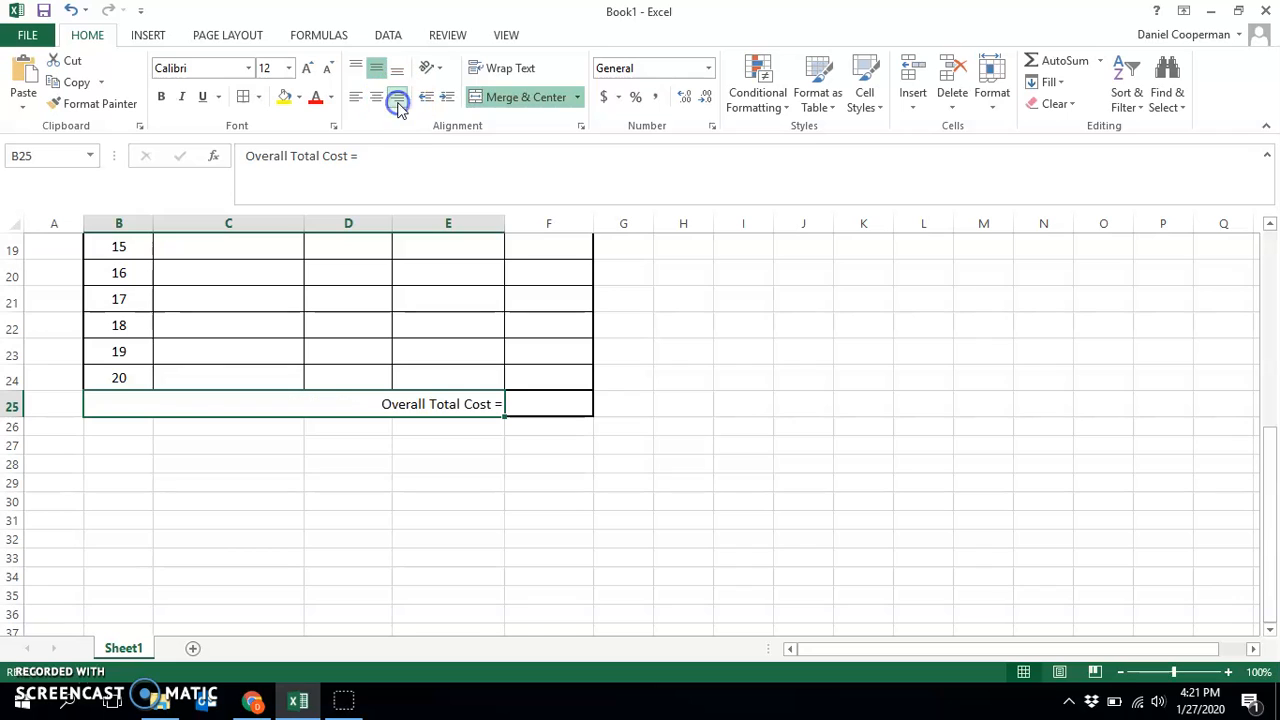
{"action": "left_click", "coordinate": [368, 160]}
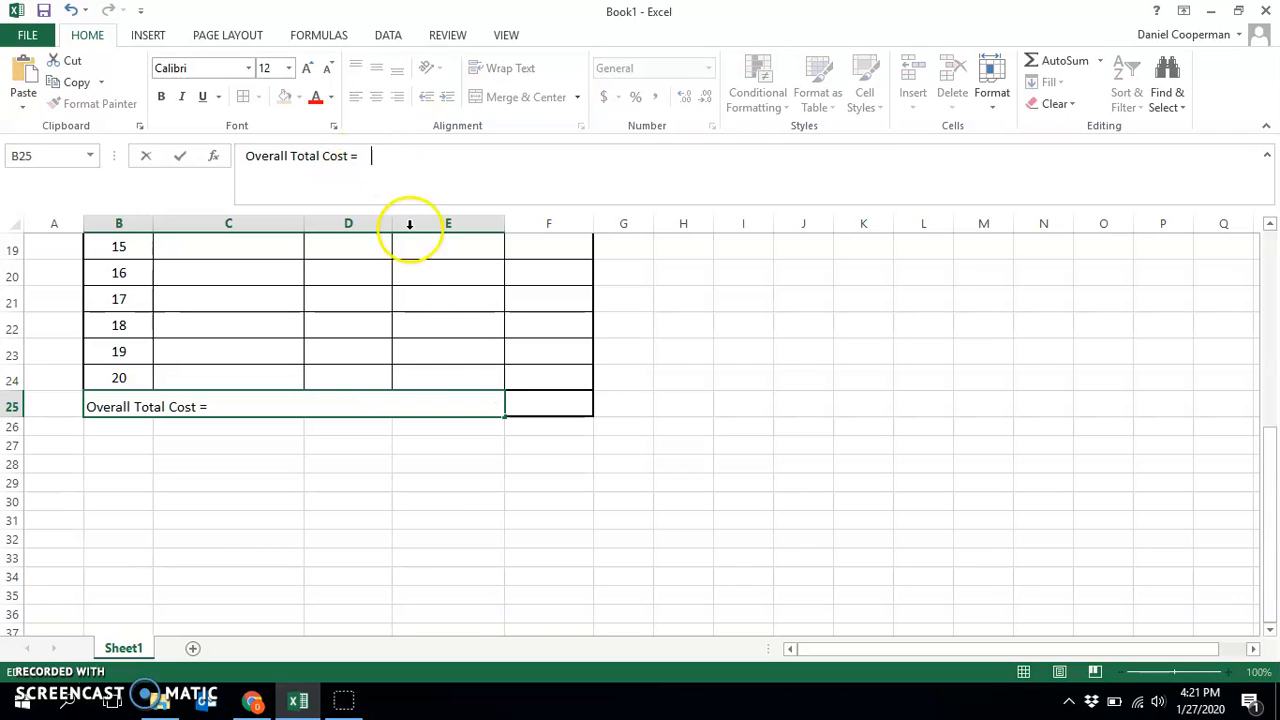
{"action": "left_click", "coordinate": [474, 481]}
Make the Overall Total Cost label in B25 bold and increase its font size by one increment
{"action": "left_click", "coordinate": [465, 397]}
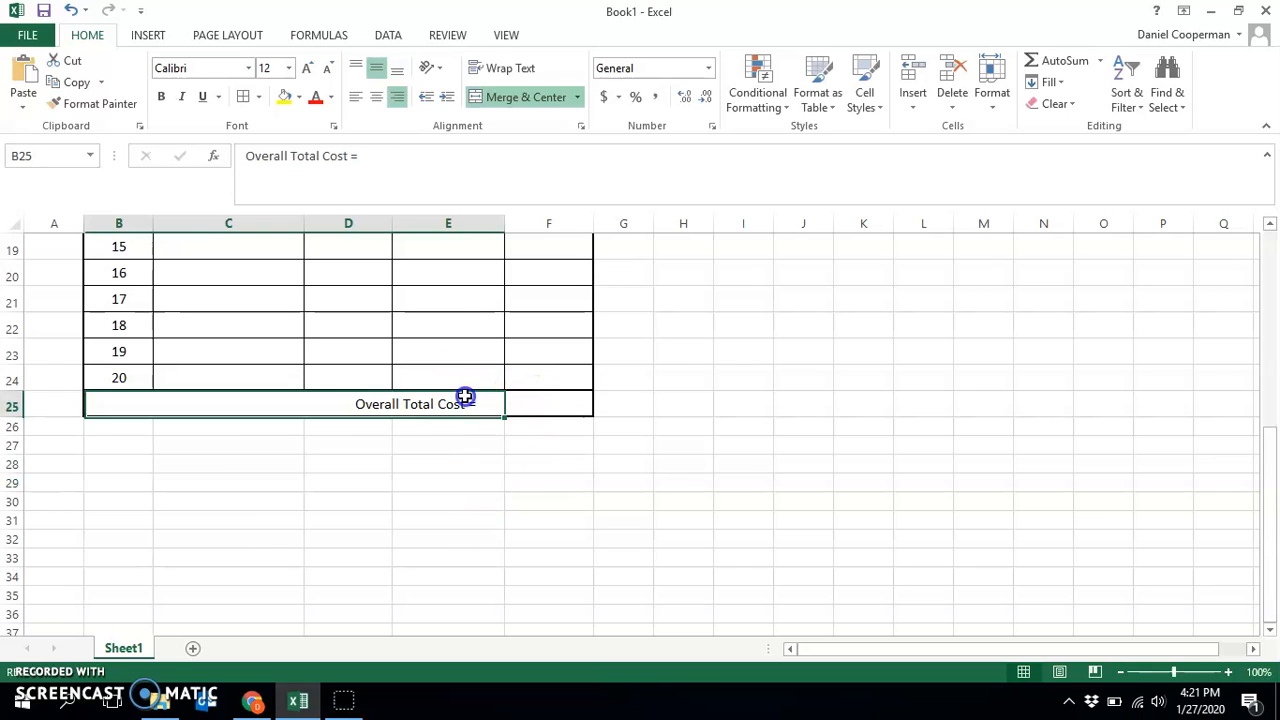
{"action": "left_click", "coordinate": [166, 98]}
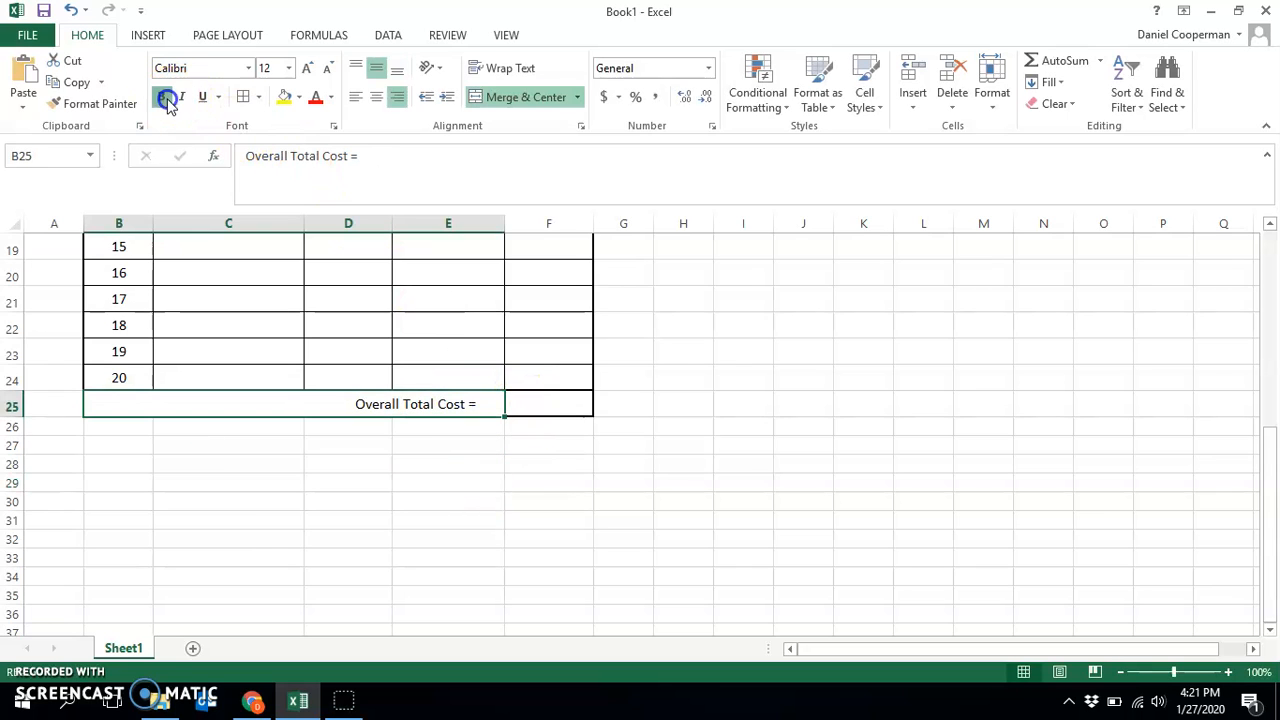
{"action": "left_click", "coordinate": [307, 67]}
Apply a Thick Box Border to the overall total cell, F25
{"action": "left_click", "coordinate": [575, 410]}
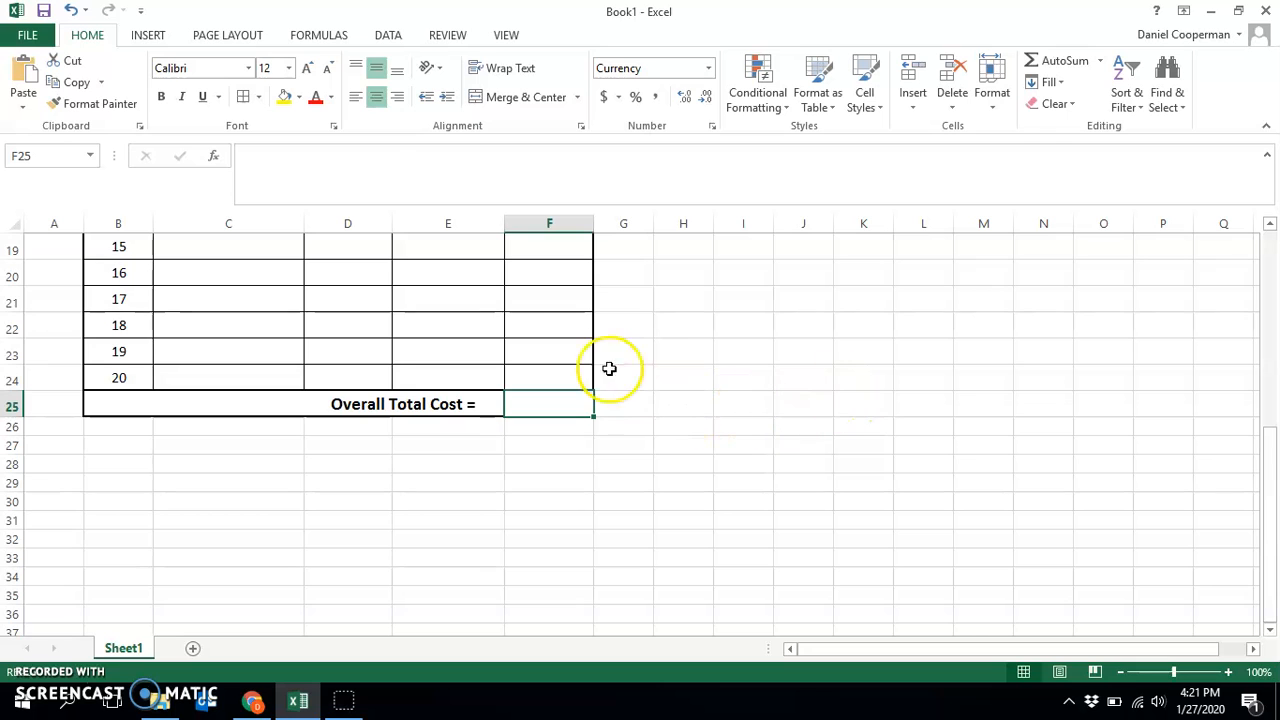
{"action": "left_click", "coordinate": [258, 97]}
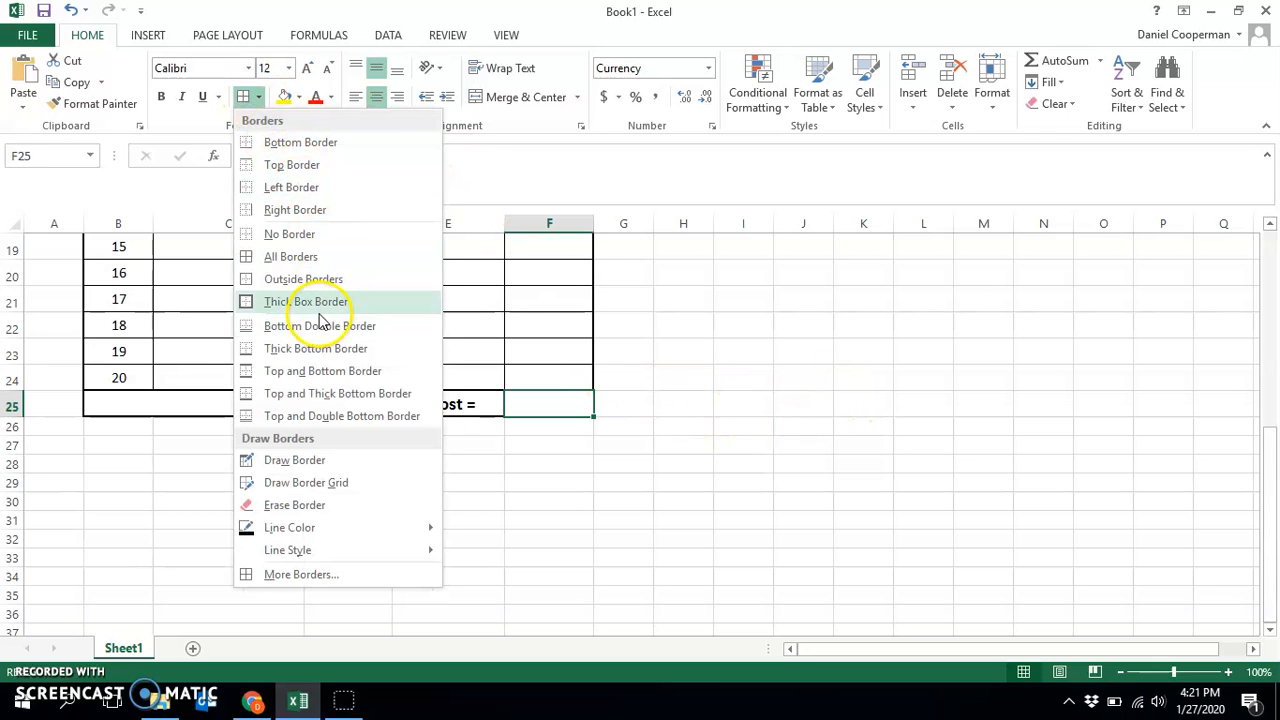
{"action": "left_click", "coordinate": [322, 300]}
{"action": "left_click", "coordinate": [725, 378]}
Add a thick outline around the whole Total Cost column of the table, F4:F25
{"action": "scroll", "coordinate": [600, 490], "scroll_direction": "up", "scroll_amount": 2}
{"action": "left_click_drag", "start_coordinate": [550, 560], "coordinate": [535, 286]}
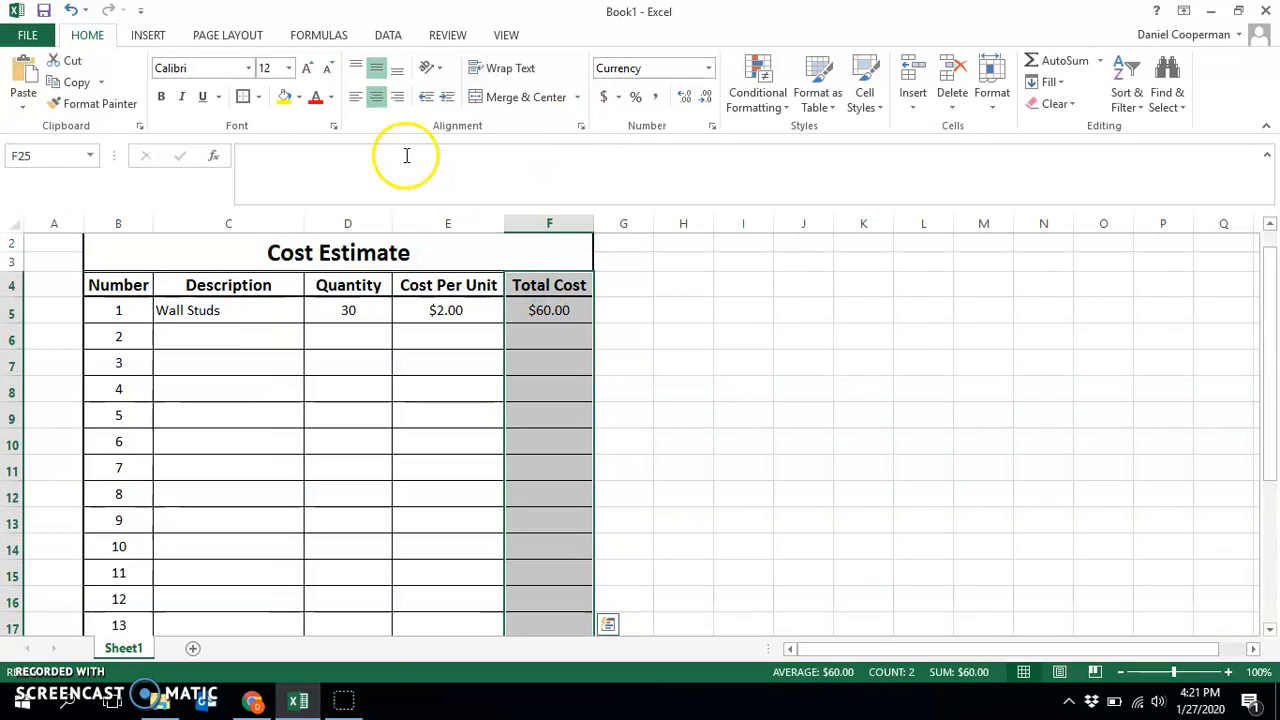
{"action": "left_click", "coordinate": [258, 97]}
{"action": "left_click", "coordinate": [345, 573]}
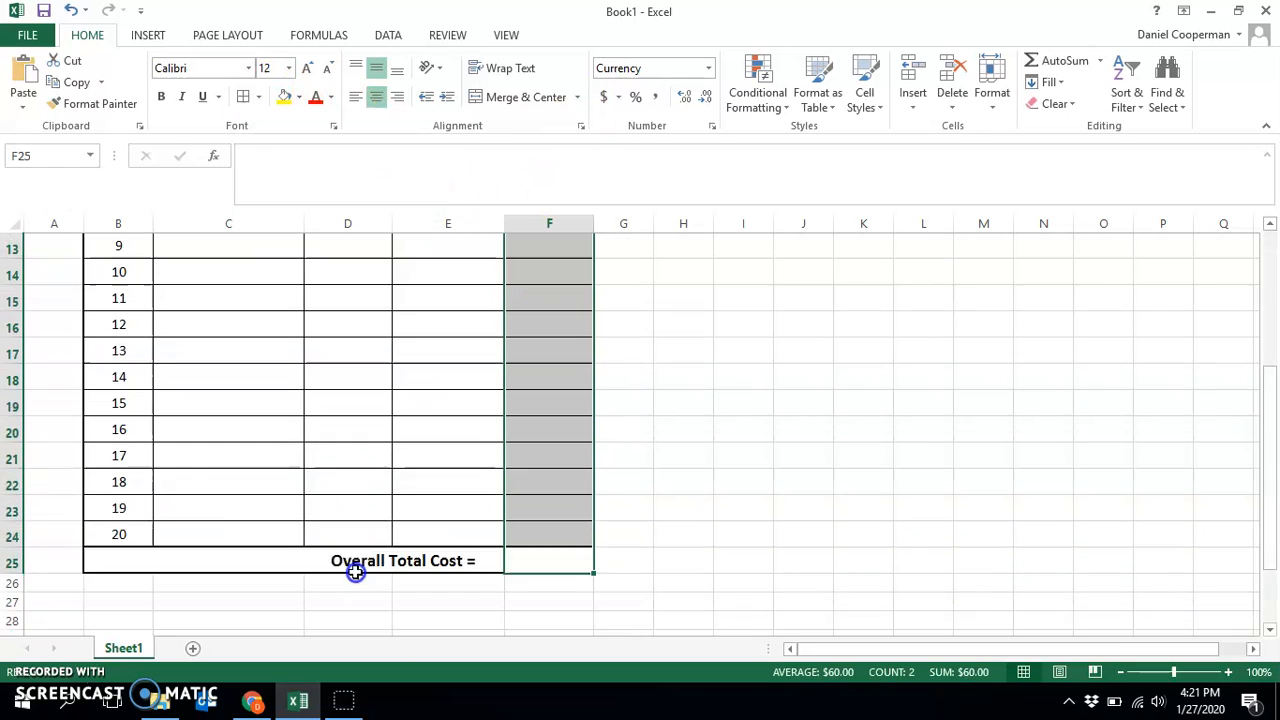
{"action": "left_click", "coordinate": [938, 487]}
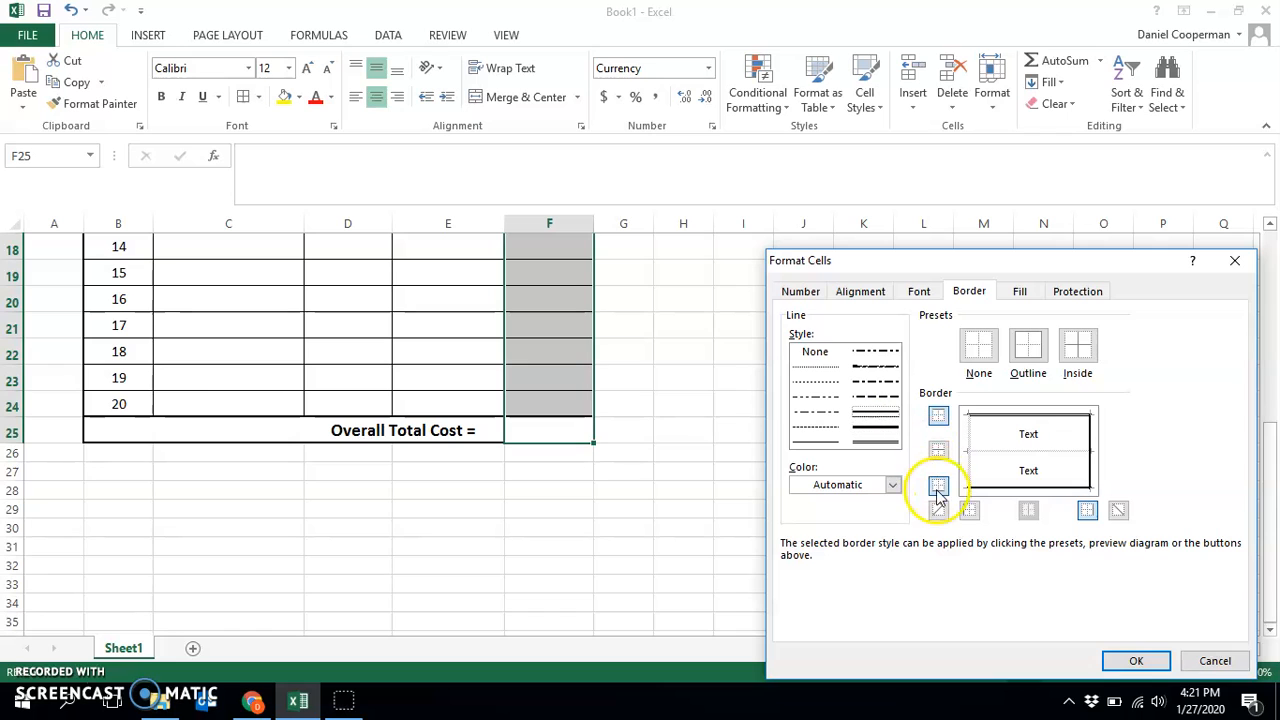
{"action": "left_click", "coordinate": [1136, 661]}
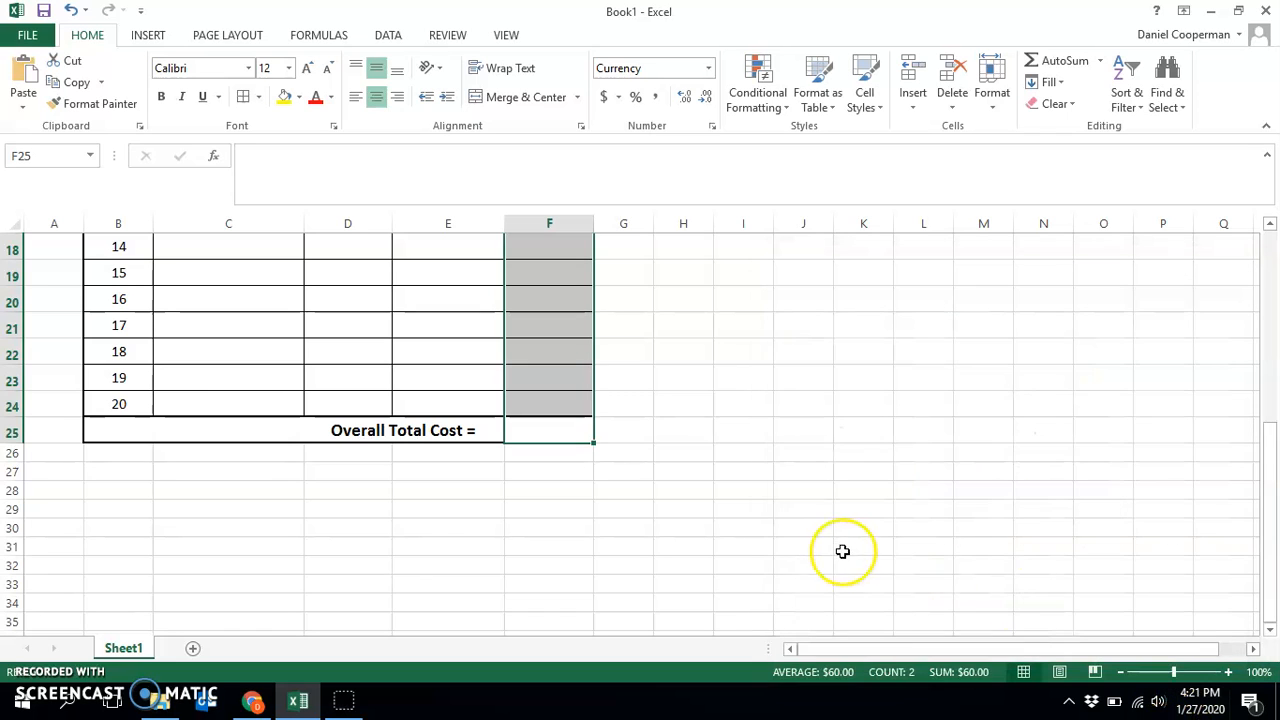
{"action": "left_click", "coordinate": [820, 547]}
Fill the overall total cell, F25, with yellow
{"action": "scroll", "coordinate": [801, 517], "scroll_direction": "up", "scroll_amount": 6}
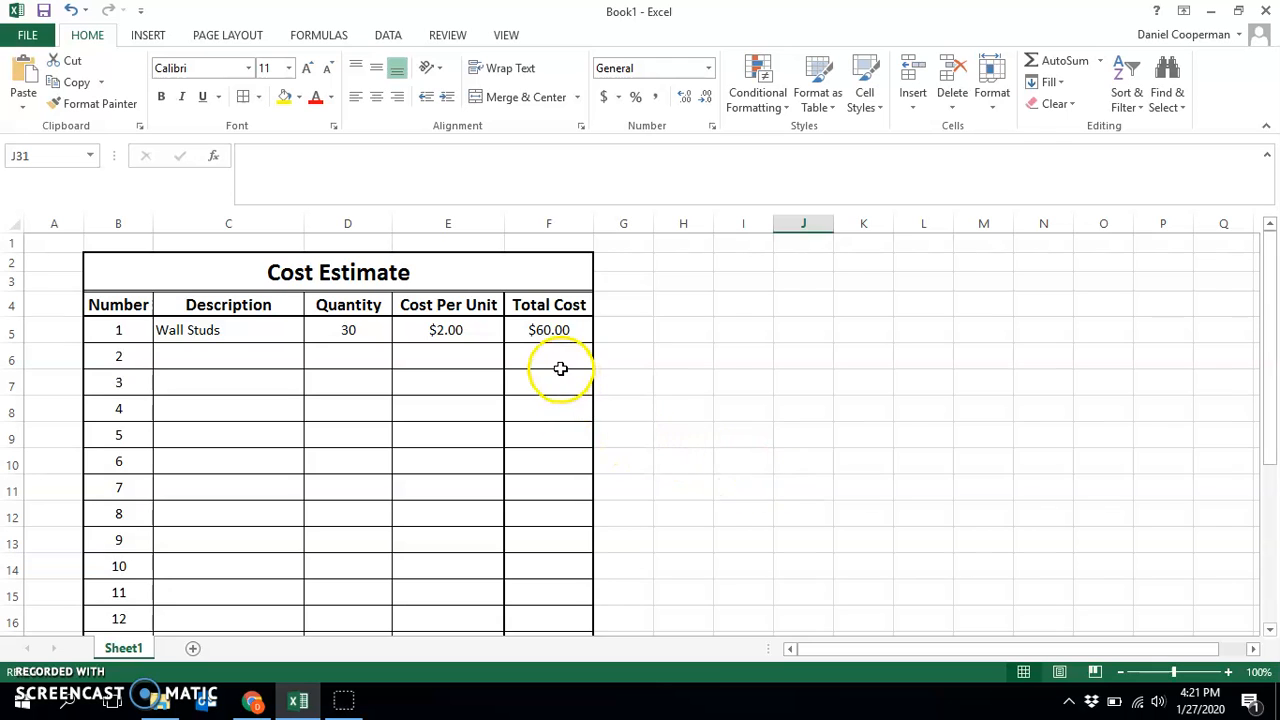
{"action": "scroll", "coordinate": [560, 369], "scroll_direction": "down", "scroll_amount": 6}
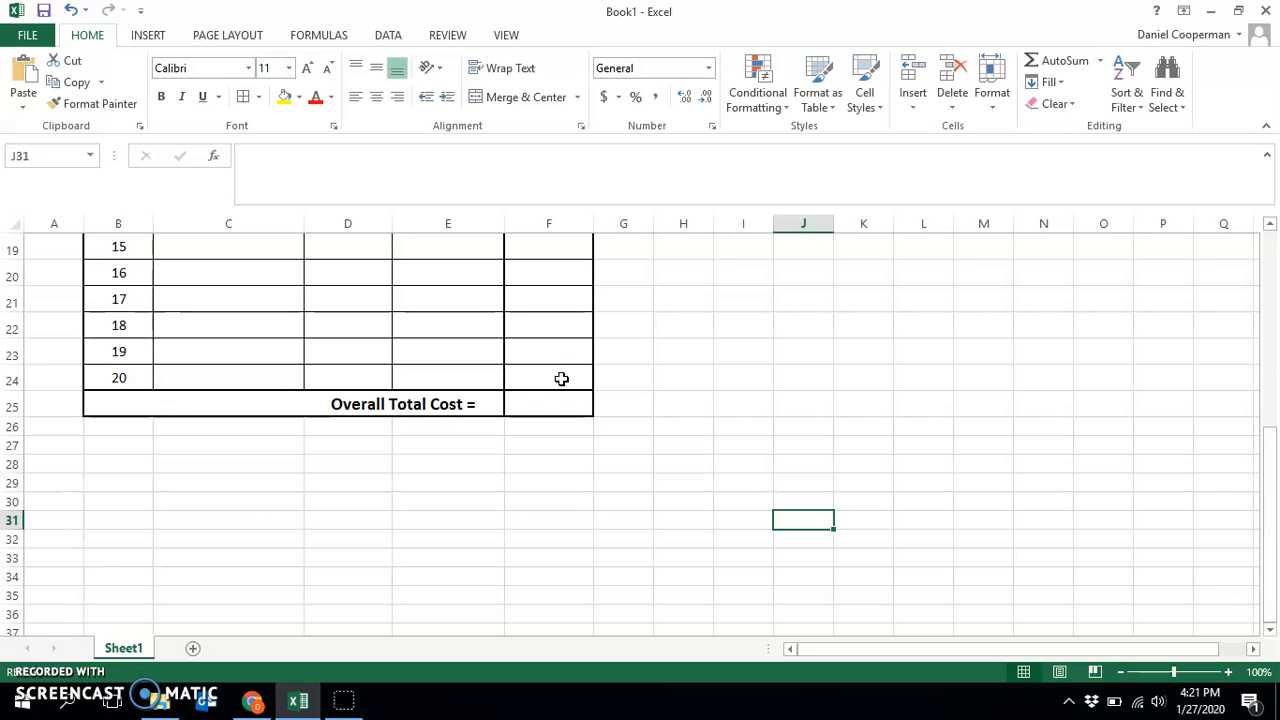
{"action": "scroll", "coordinate": [510, 409], "scroll_direction": "up", "scroll_amount": 1}
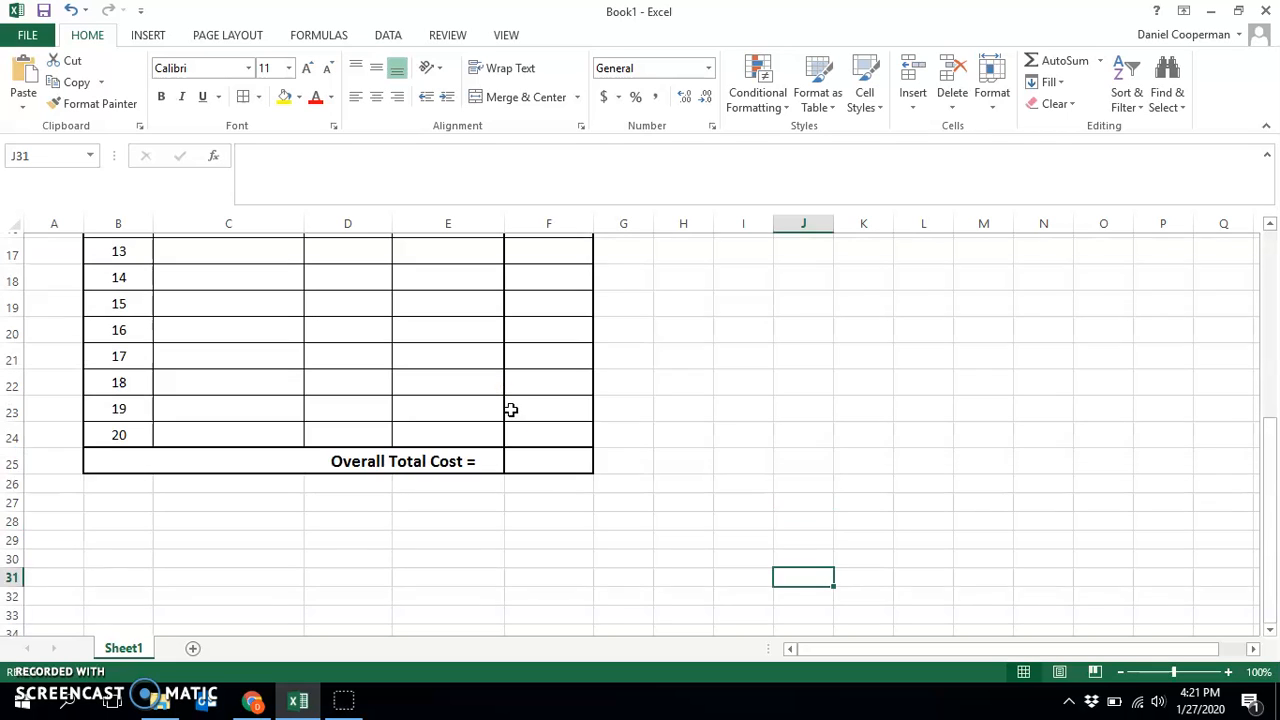
{"action": "left_click", "coordinate": [536, 481]}
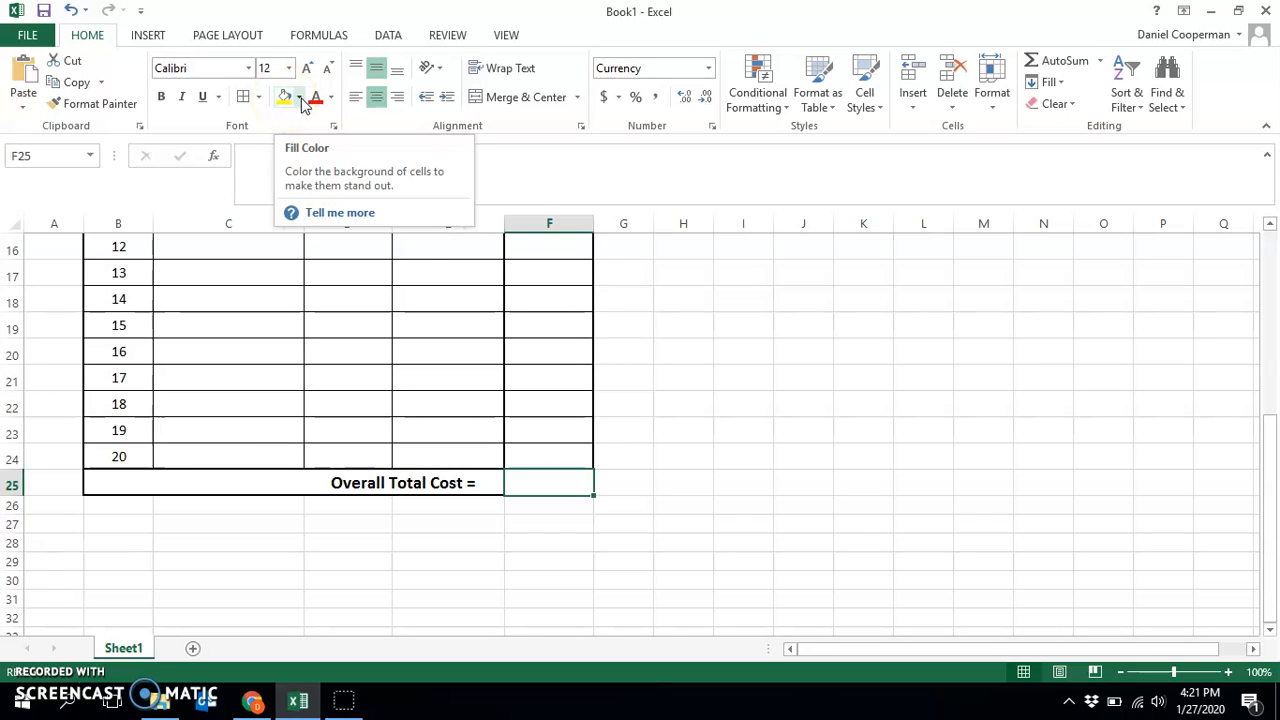
{"action": "left_click", "coordinate": [302, 99]}
{"action": "left_click", "coordinate": [334, 243]}
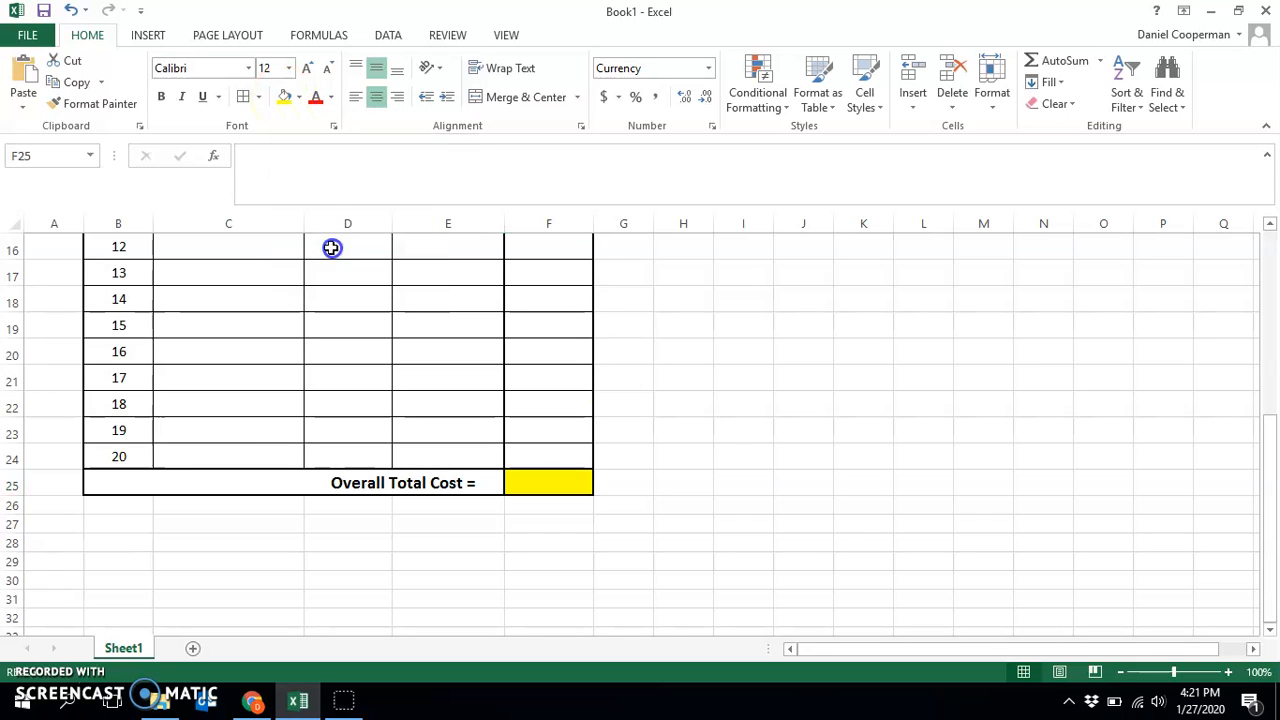
{"action": "left_click", "coordinate": [765, 428]}
Enter a SUM formula in F25 that adds up the Total Cost cells F5:F24
{"action": "scroll", "coordinate": [496, 497], "scroll_direction": "up", "scroll_amount": 4}
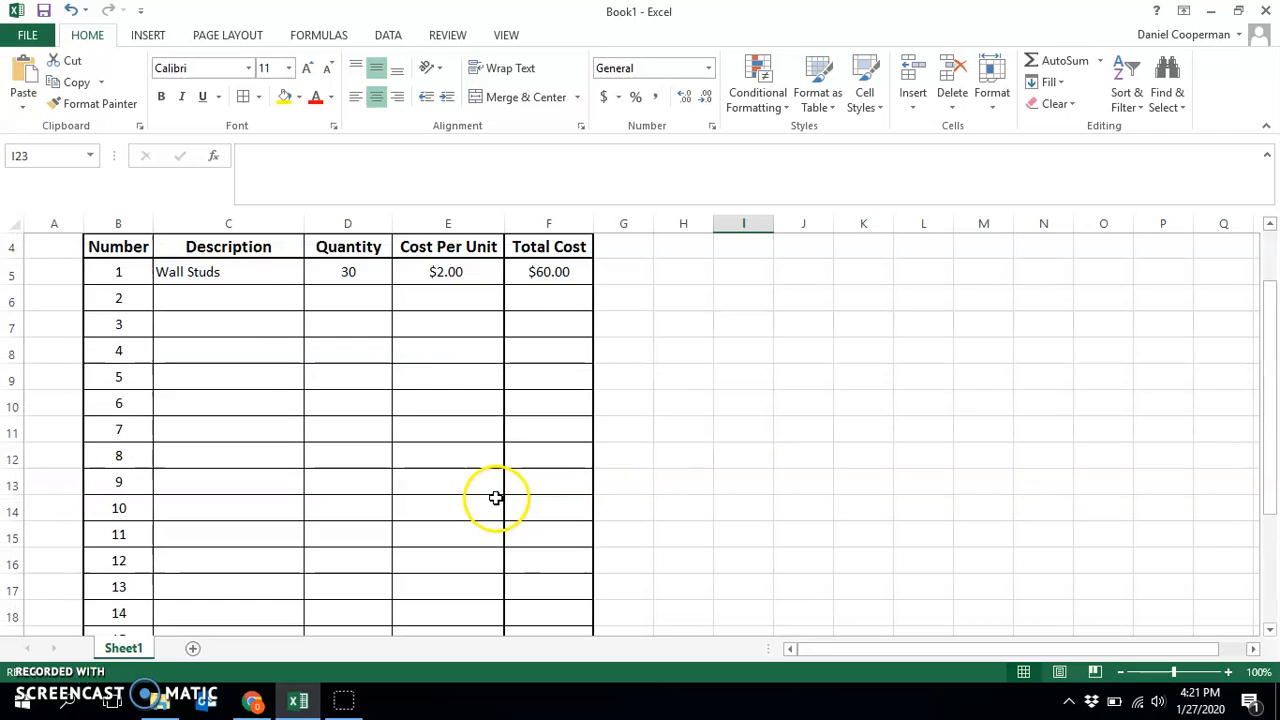
{"action": "scroll", "coordinate": [538, 394], "scroll_direction": "down", "scroll_amount": 3}
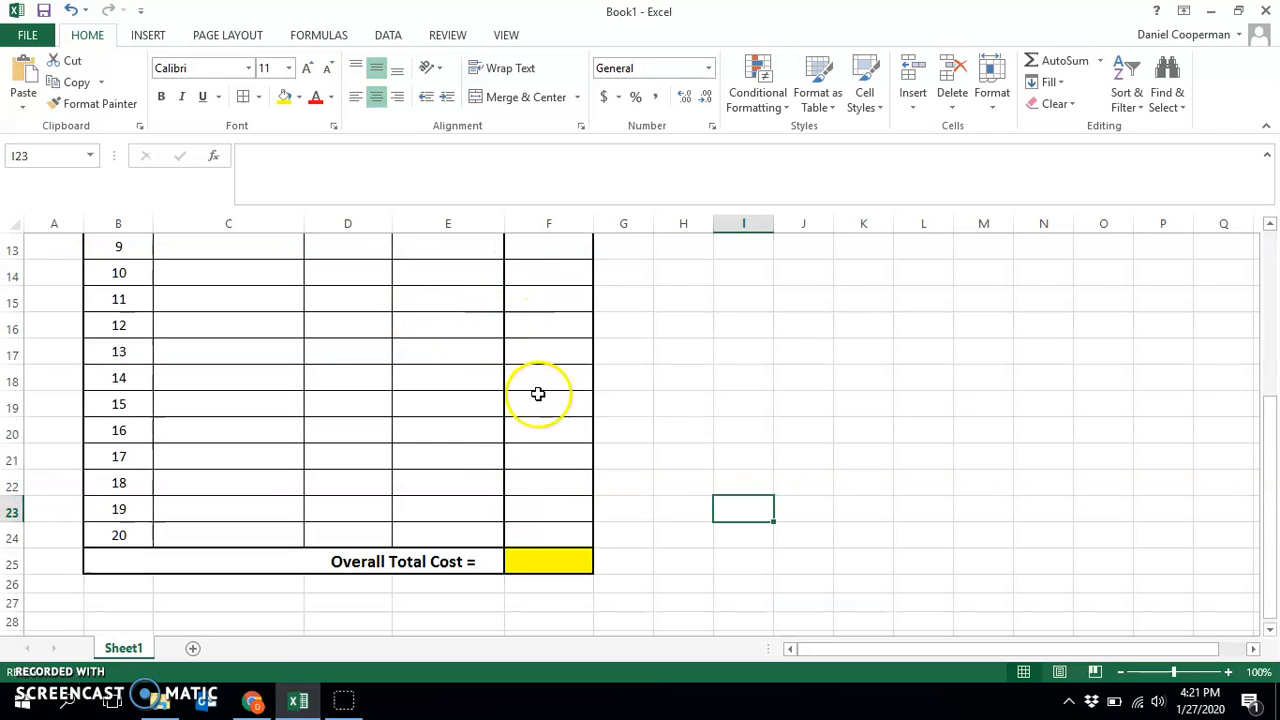
{"action": "left_click", "coordinate": [537, 560]}
{"action": "left_click", "coordinate": [411, 186]}
{"action": "type", "text": "=sum"}
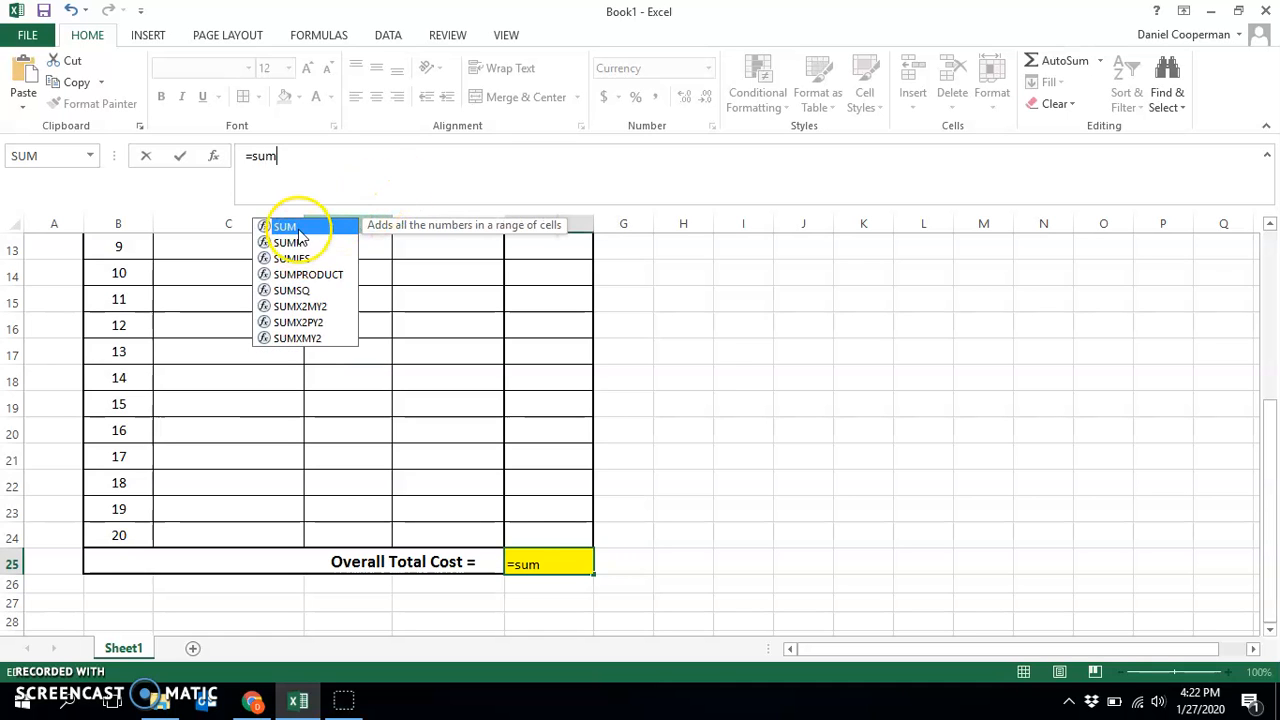
{"action": "key", "text": "Tab"}
{"action": "left_click_drag", "start_coordinate": [525, 533], "coordinate": [557, 323]}
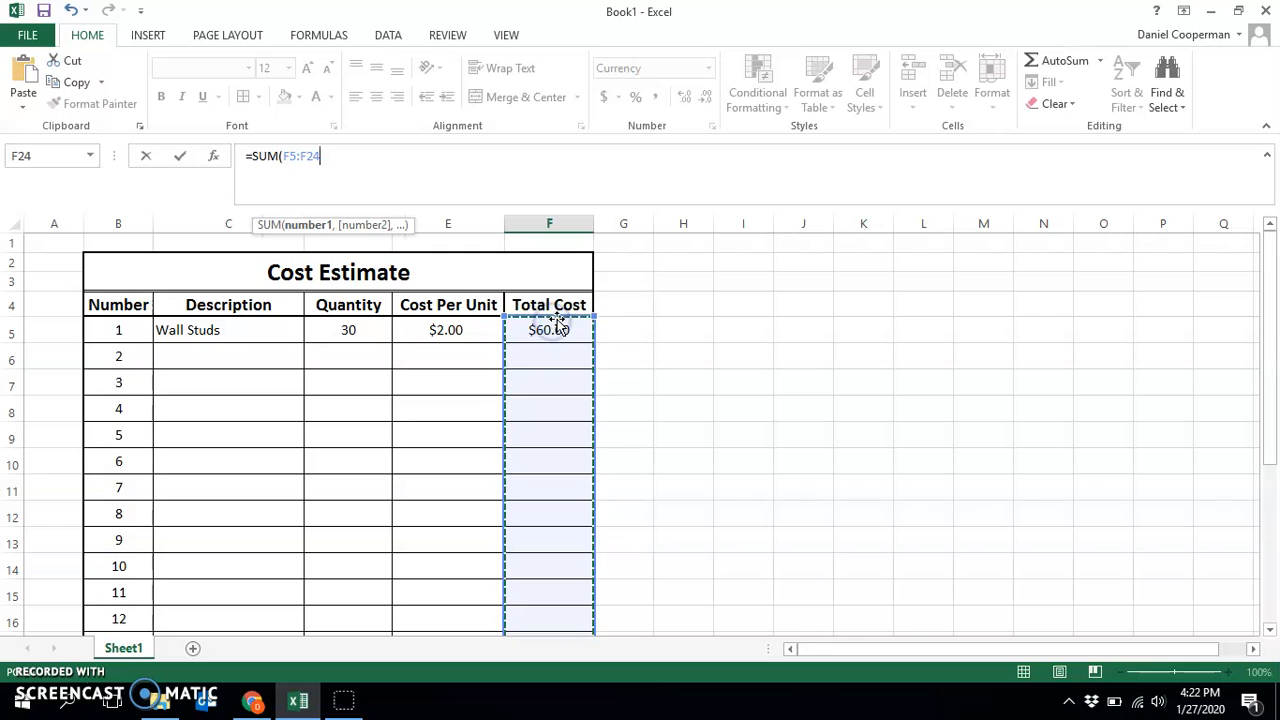
{"action": "key", "text": "Return"}
Enter a formula in F6 that multiplies the quantity in D6 by the cost per unit in E6
{"action": "scroll", "coordinate": [563, 375], "scroll_direction": "up", "scroll_amount": 2}
{"action": "scroll", "coordinate": [563, 375], "scroll_direction": "up", "scroll_amount": 1}
{"action": "left_click", "coordinate": [543, 352]}
{"action": "type", "text": "="}
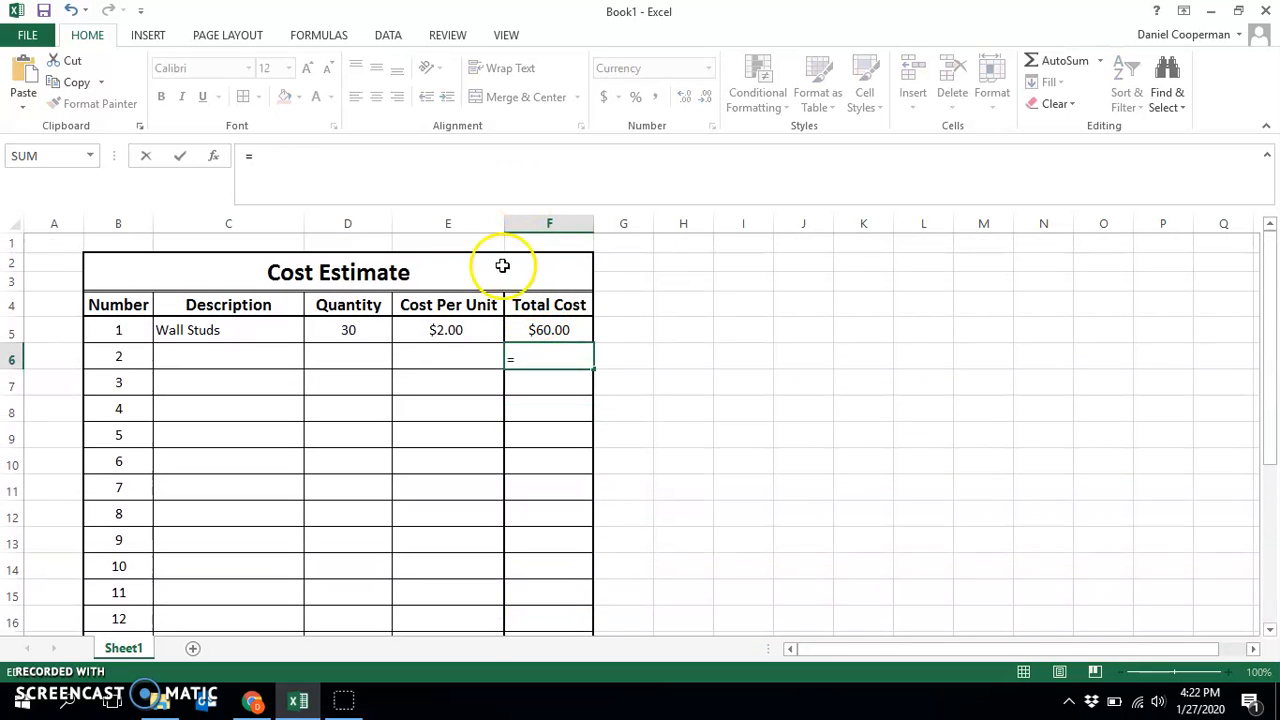
{"action": "left_click", "coordinate": [349, 360]}
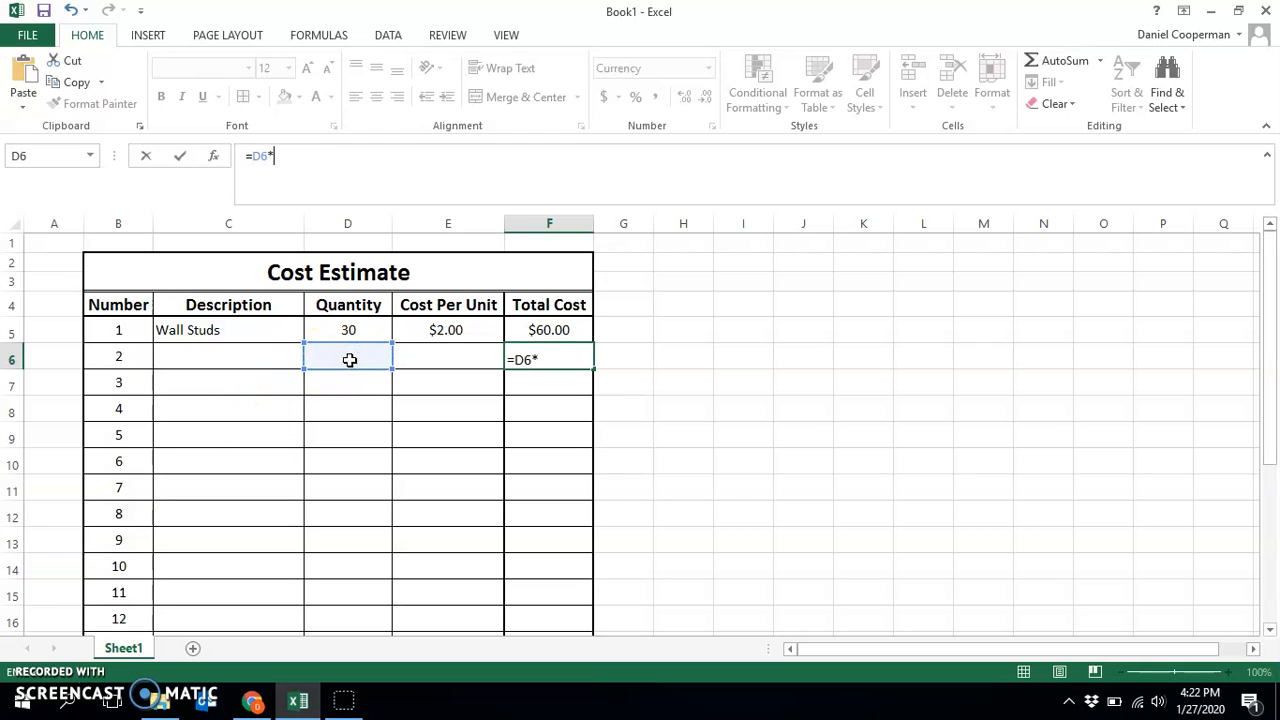
{"action": "type", "text": "*"}
{"action": "left_click", "coordinate": [428, 352]}
{"action": "key", "text": "Return"}
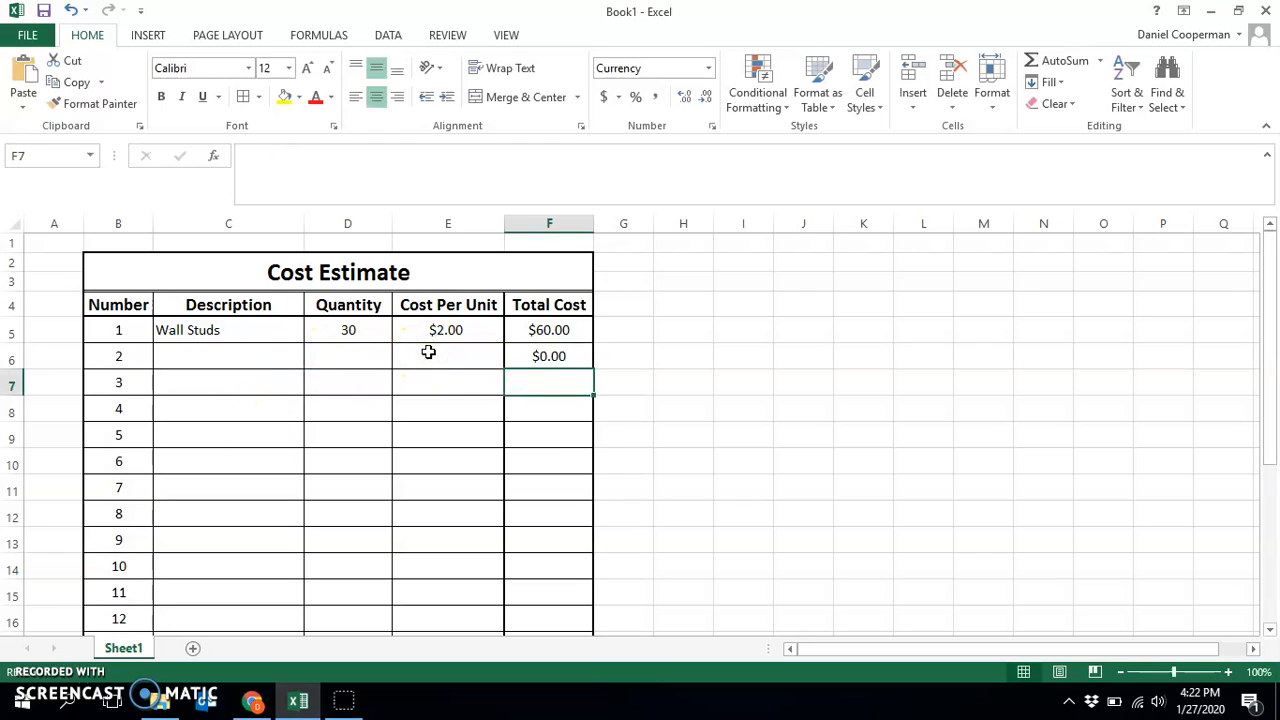
Fill the F6 total cost formula down the Total Cost column through F24
{"action": "left_click", "coordinate": [573, 360]}
{"action": "left_click_drag", "start_coordinate": [592, 369], "coordinate": [566, 566]}
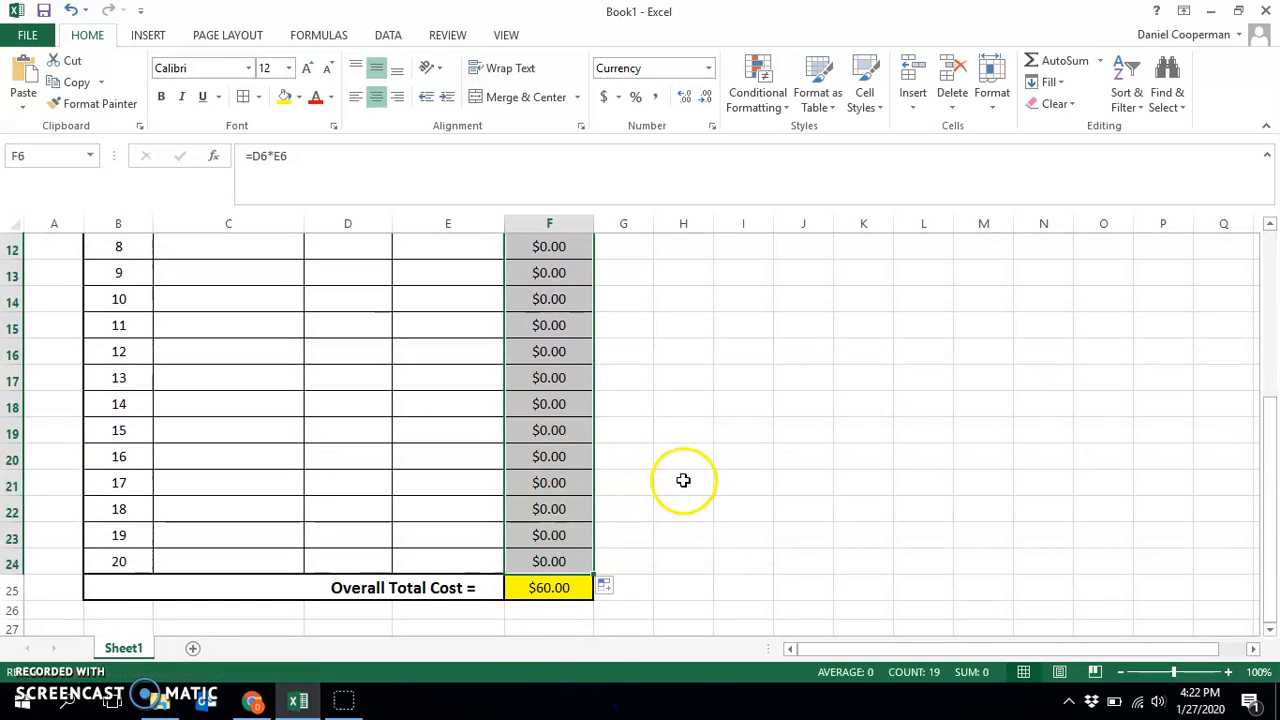
{"action": "left_click", "coordinate": [680, 481]}
{"action": "scroll", "coordinate": [665, 477], "scroll_direction": "up", "scroll_amount": 4}
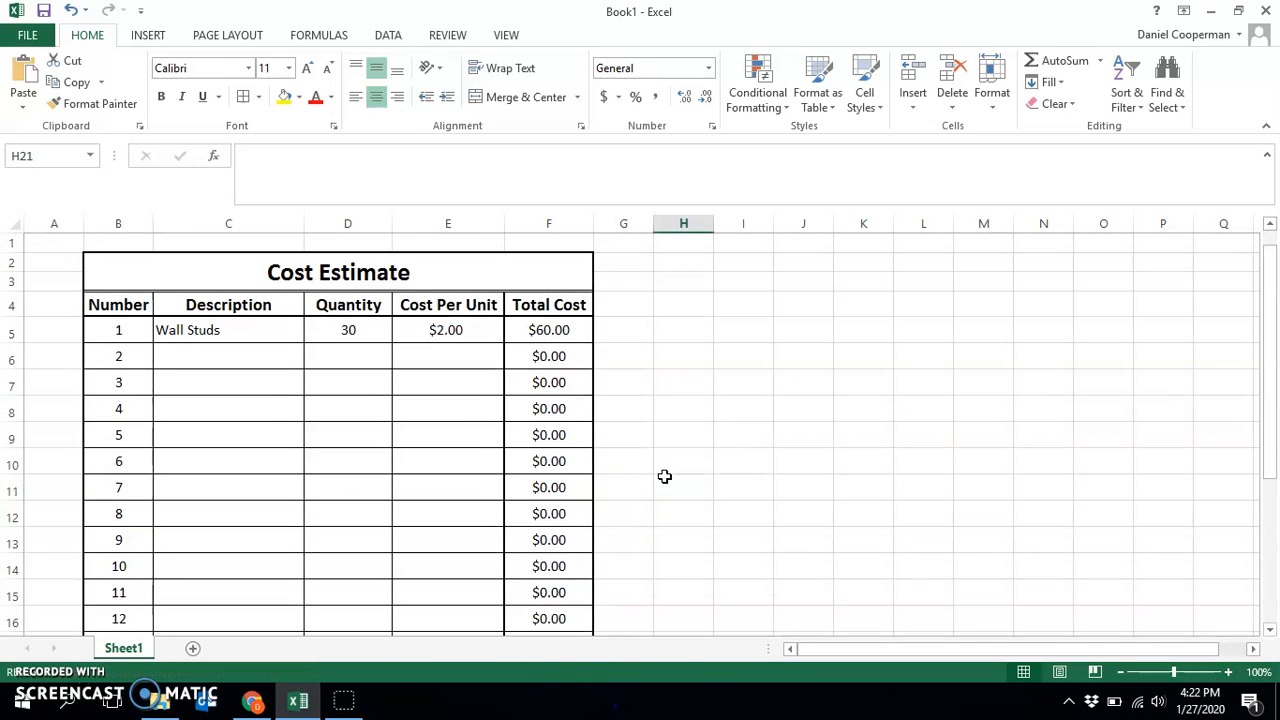
Fill the total cost formula from F5 down through F12
{"action": "left_click", "coordinate": [553, 326]}
{"action": "left_click_drag", "start_coordinate": [592, 340], "coordinate": [578, 528]}
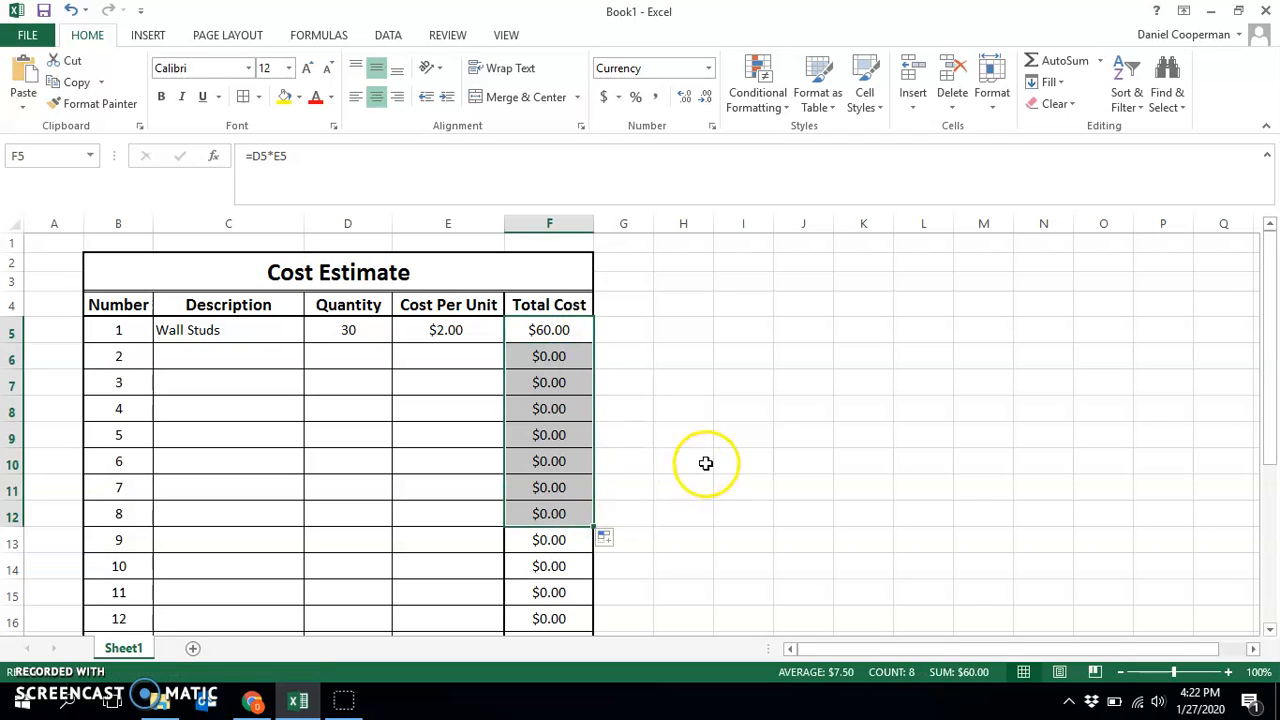
{"action": "left_click", "coordinate": [800, 357]}
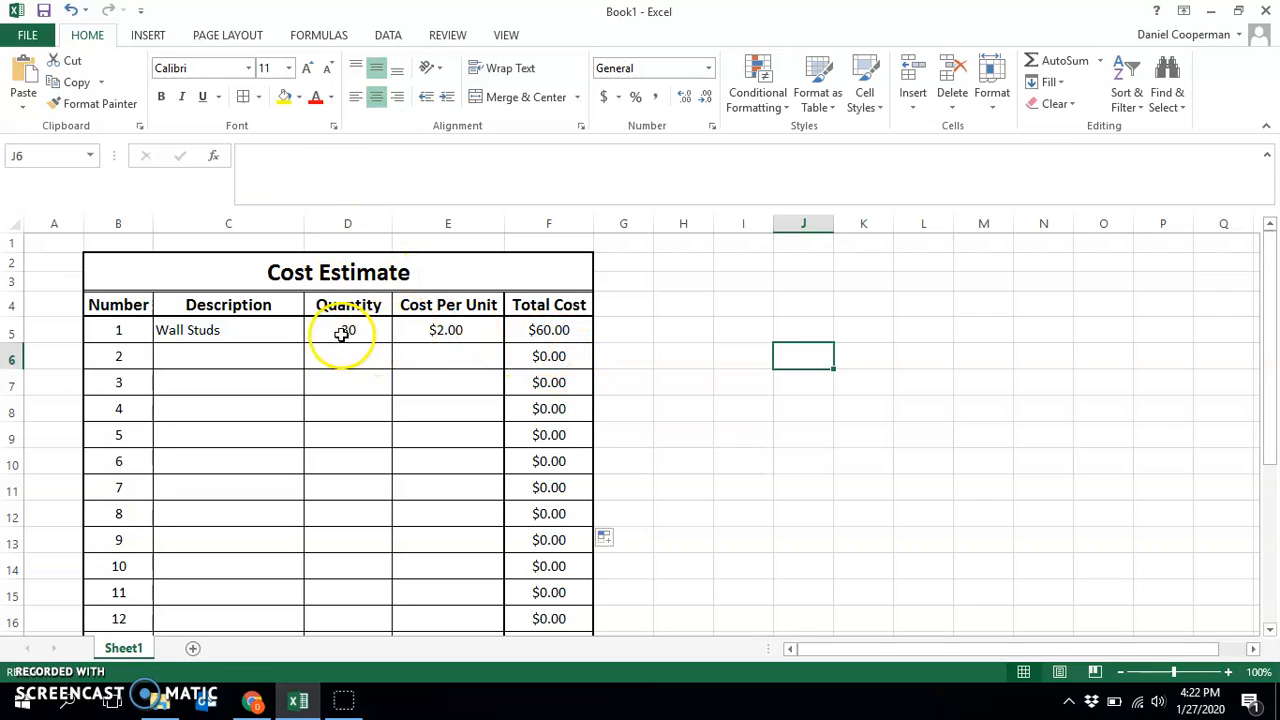
Copy the Wall Studs cost per unit from E5 down through E9
{"action": "left_click", "coordinate": [448, 329]}
{"action": "left_click_drag", "start_coordinate": [504, 342], "coordinate": [481, 457]}
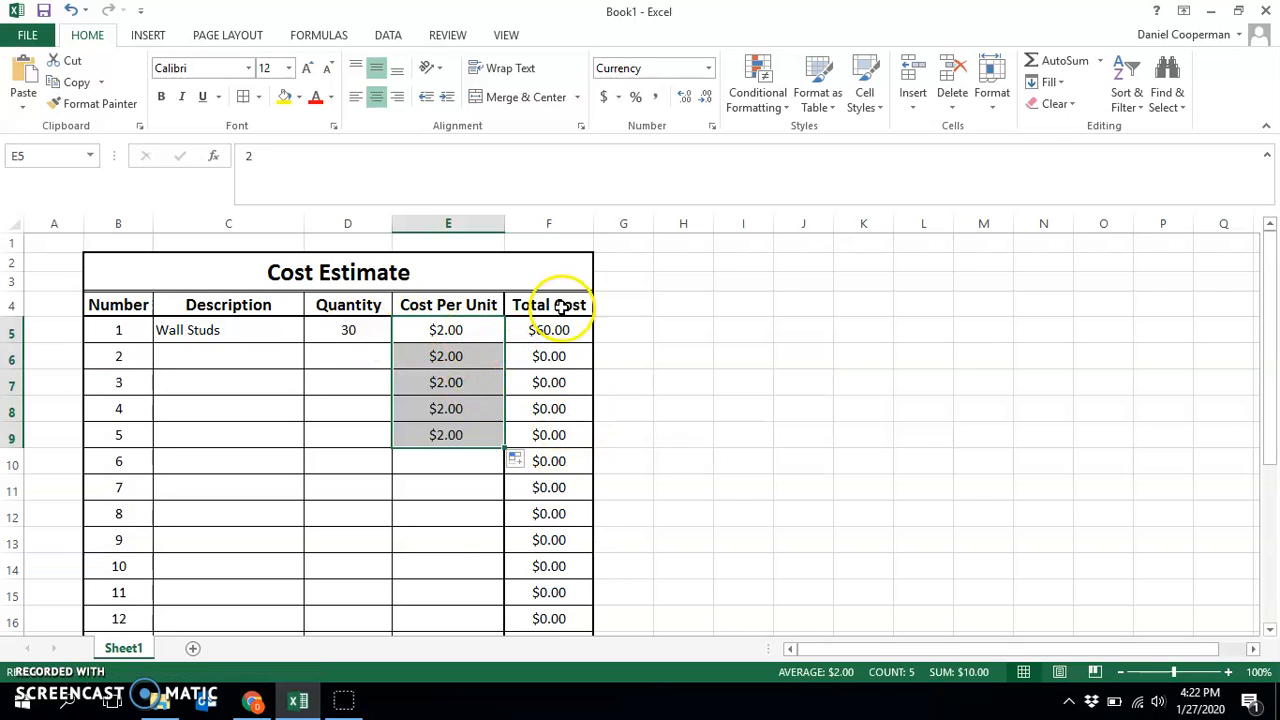
{"action": "left_click", "coordinate": [453, 352]}
Apply a Thick Box Border to E5 and fill the cell down through E10
{"action": "left_click", "coordinate": [448, 332]}
{"action": "left_click", "coordinate": [259, 96]}
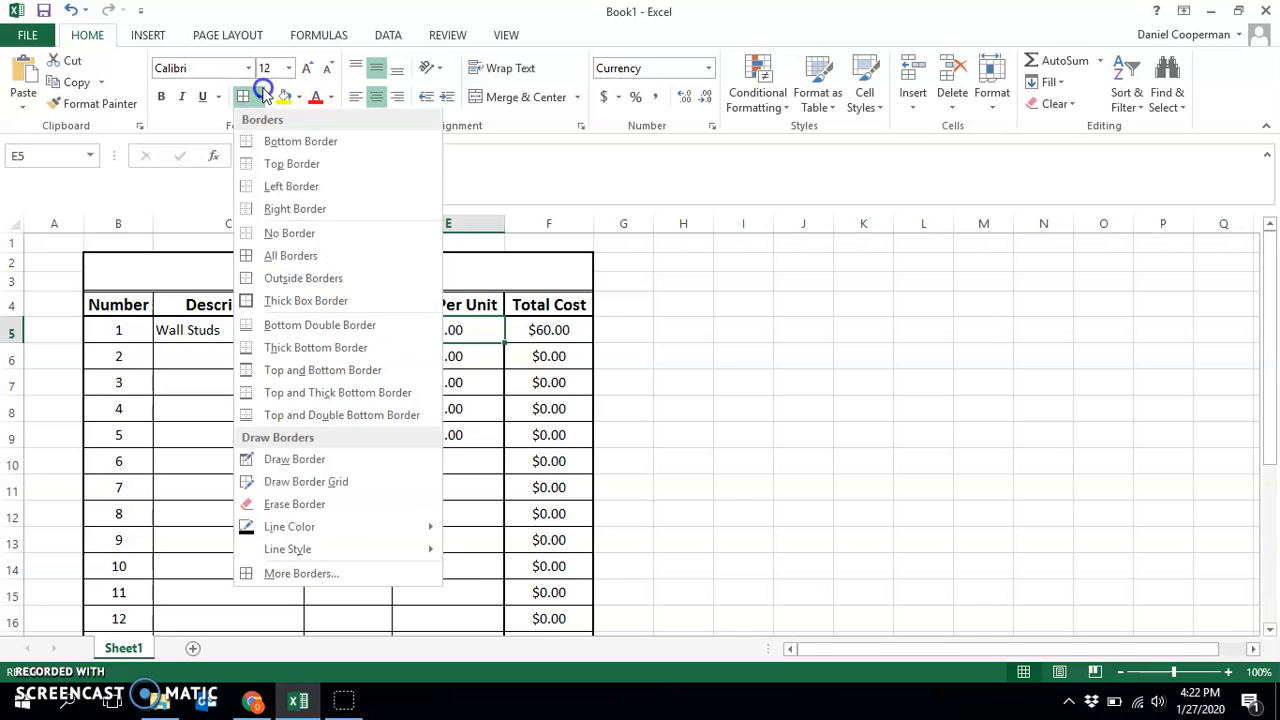
{"action": "left_click", "coordinate": [283, 258]}
{"action": "left_click", "coordinate": [257, 380]}
{"action": "left_click", "coordinate": [434, 331]}
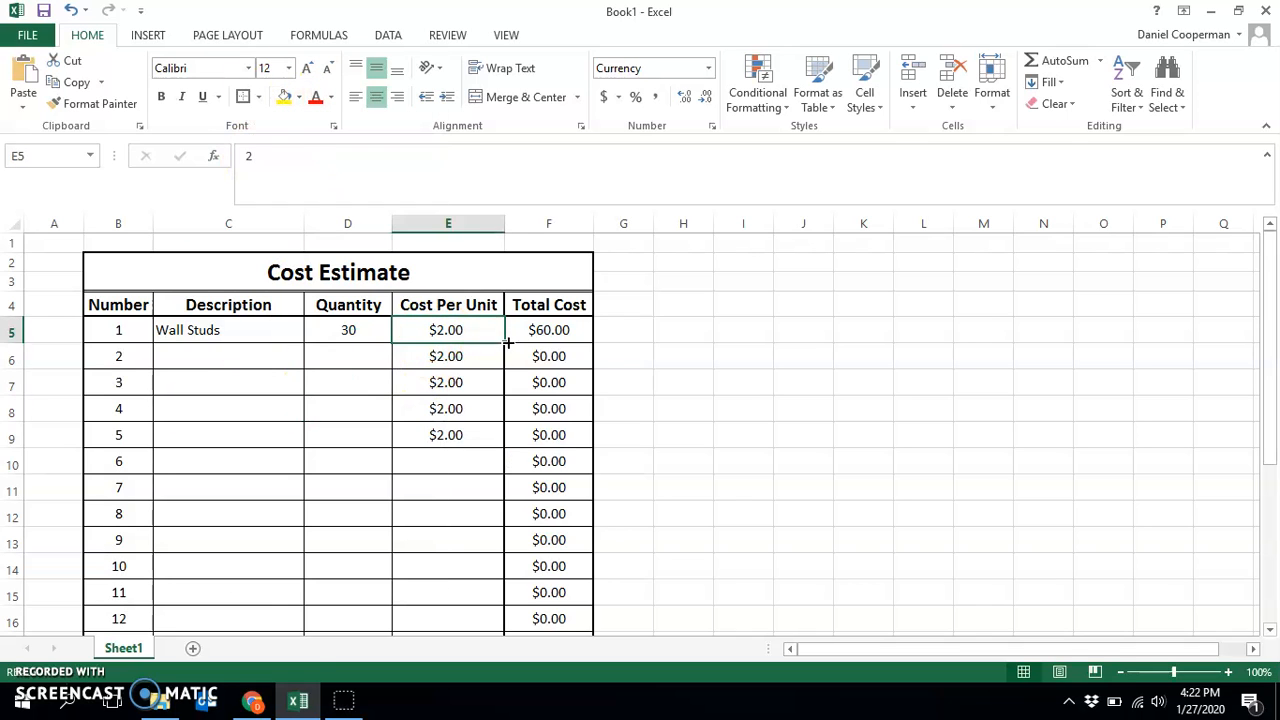
{"action": "left_click_drag", "start_coordinate": [507, 348], "coordinate": [485, 462]}
{"action": "left_click", "coordinate": [720, 374]}
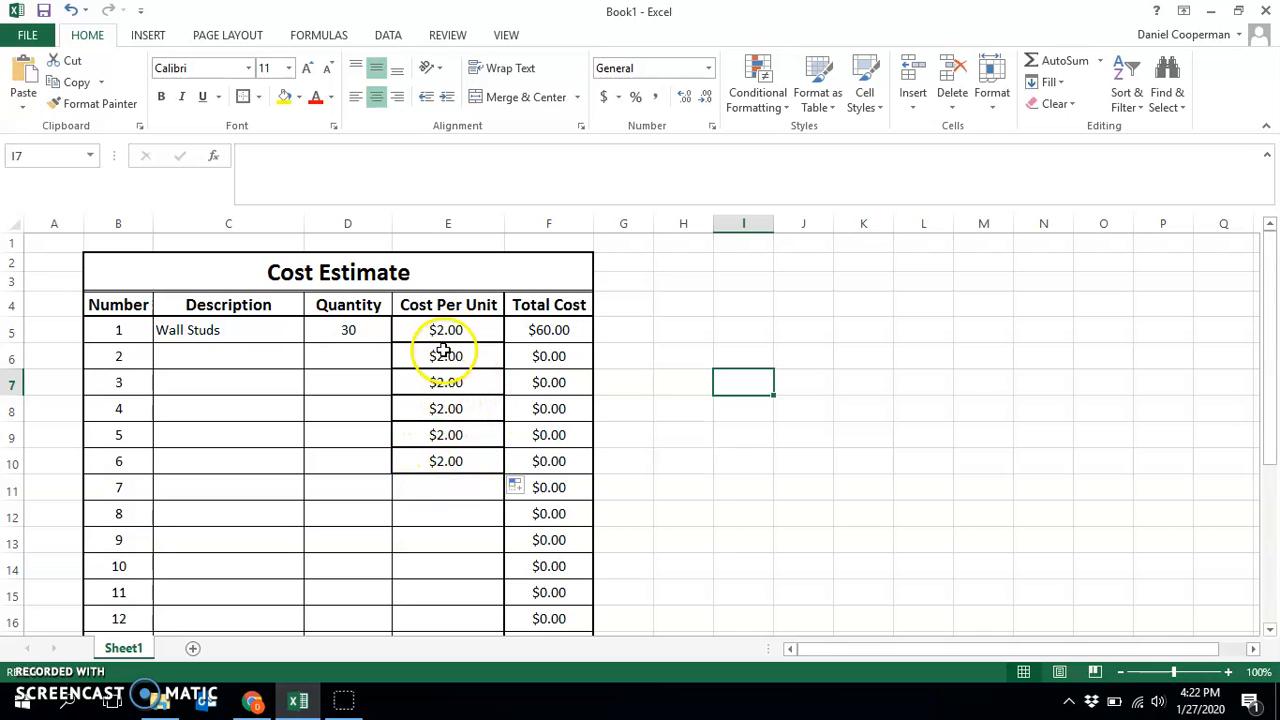
Apply All Borders to the Cost Per Unit cells E5:E24
{"action": "left_click_drag", "start_coordinate": [431, 336], "coordinate": [440, 545]}
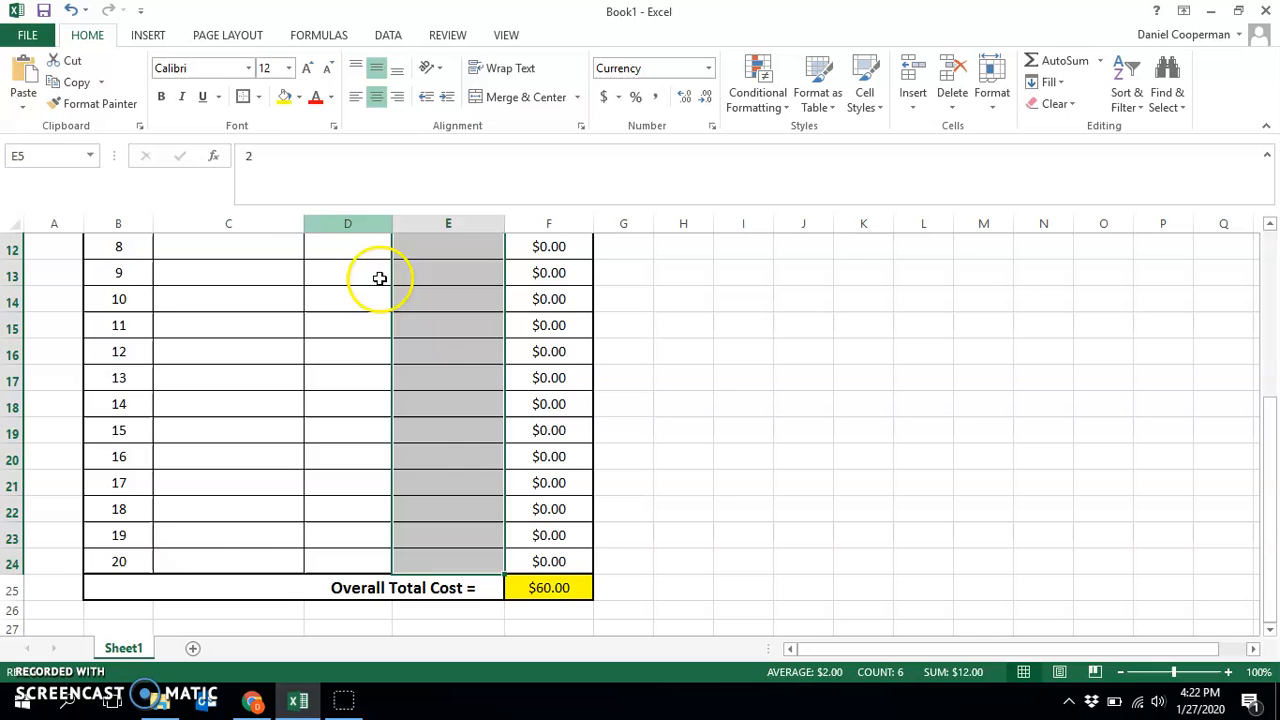
{"action": "left_click", "coordinate": [258, 97]}
{"action": "scroll", "coordinate": [277, 220], "scroll_direction": "up", "scroll_amount": 4}
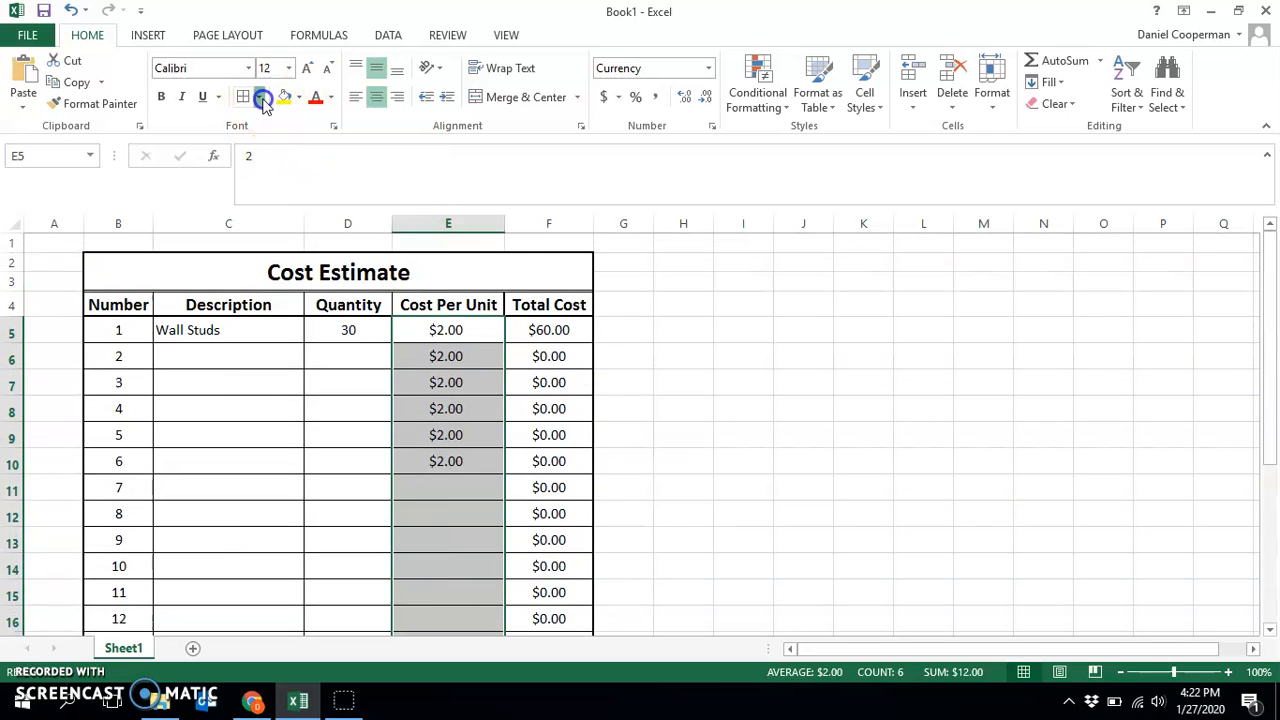
{"action": "left_click", "coordinate": [258, 97]}
{"action": "left_click", "coordinate": [766, 366]}
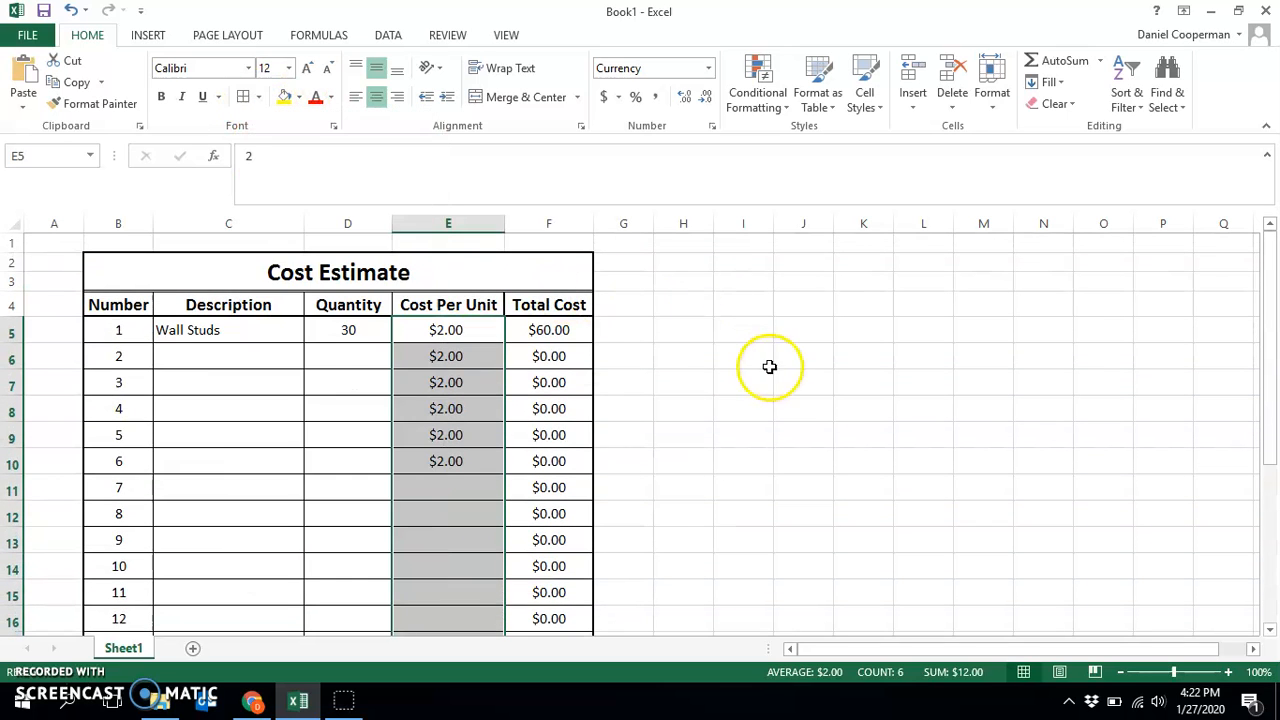
{"action": "left_click", "coordinate": [770, 374]}
Add a thick bottom border to the Cost Per Unit header cell, E4
{"action": "left_click", "coordinate": [474, 307]}
{"action": "left_click", "coordinate": [258, 97]}
{"action": "left_click", "coordinate": [650, 380]}
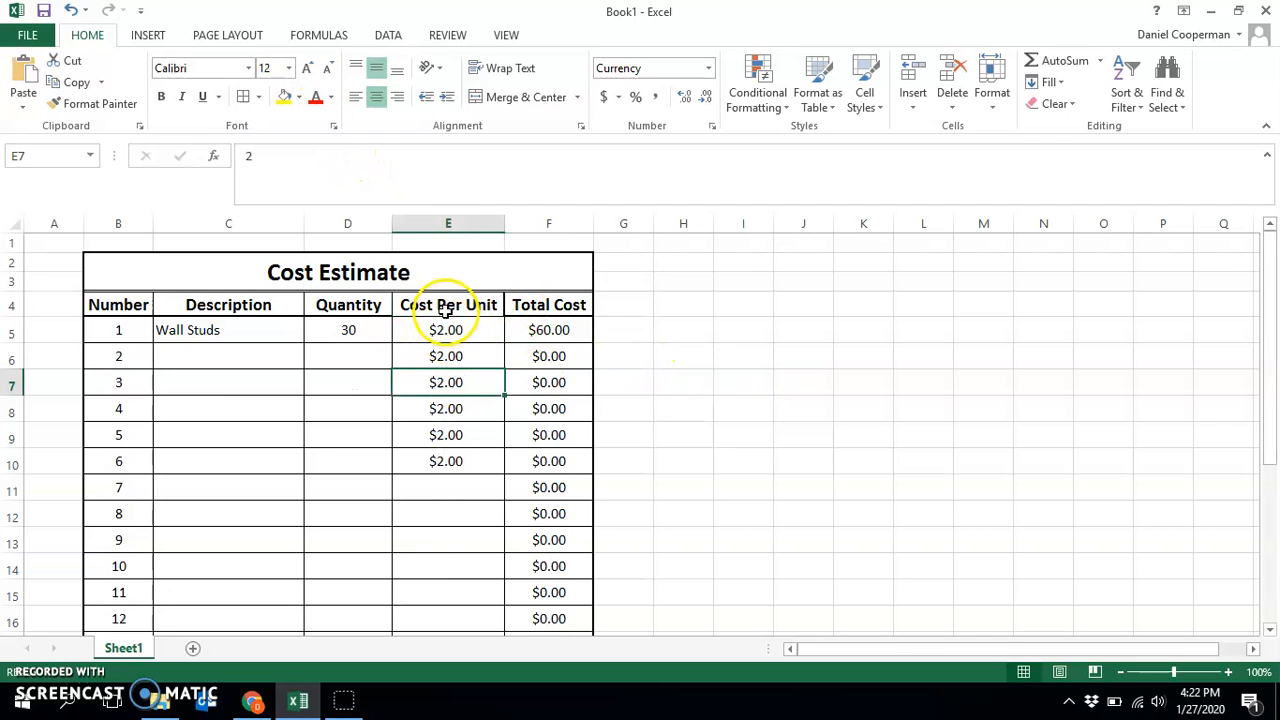
{"action": "left_click", "coordinate": [257, 97]}
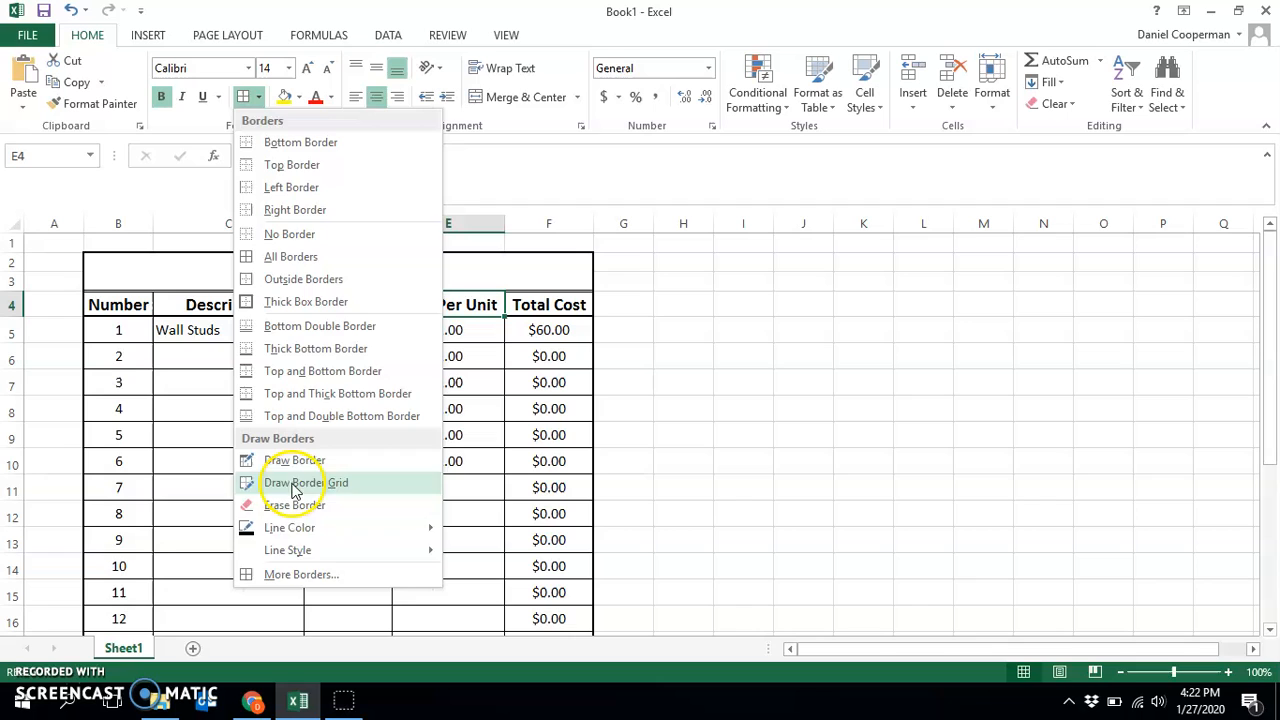
{"action": "left_click", "coordinate": [302, 574]}
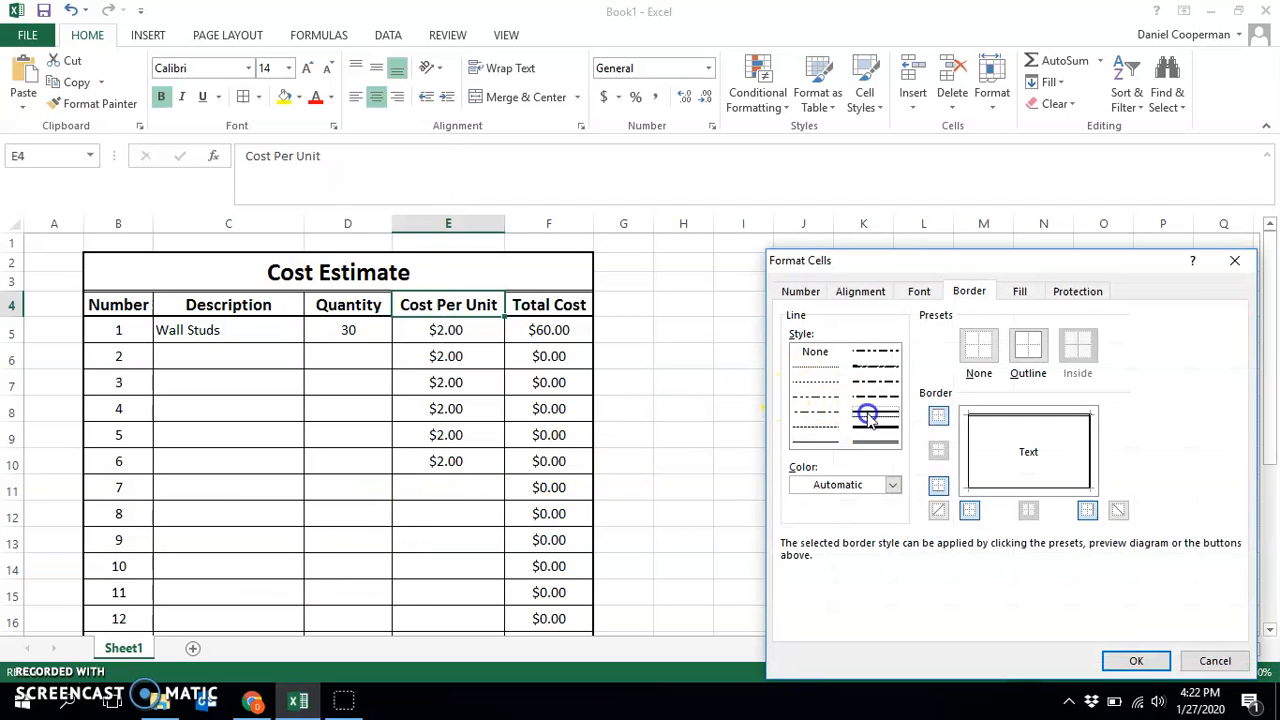
{"action": "left_click", "coordinate": [937, 487]}
{"action": "left_click", "coordinate": [1136, 660]}
Apply a Thick Box Border to the merged Overall Total Cost label cell in row 25
{"action": "left_click", "coordinate": [863, 512]}
{"action": "scroll", "coordinate": [535, 355], "scroll_direction": "down", "scroll_amount": 3}
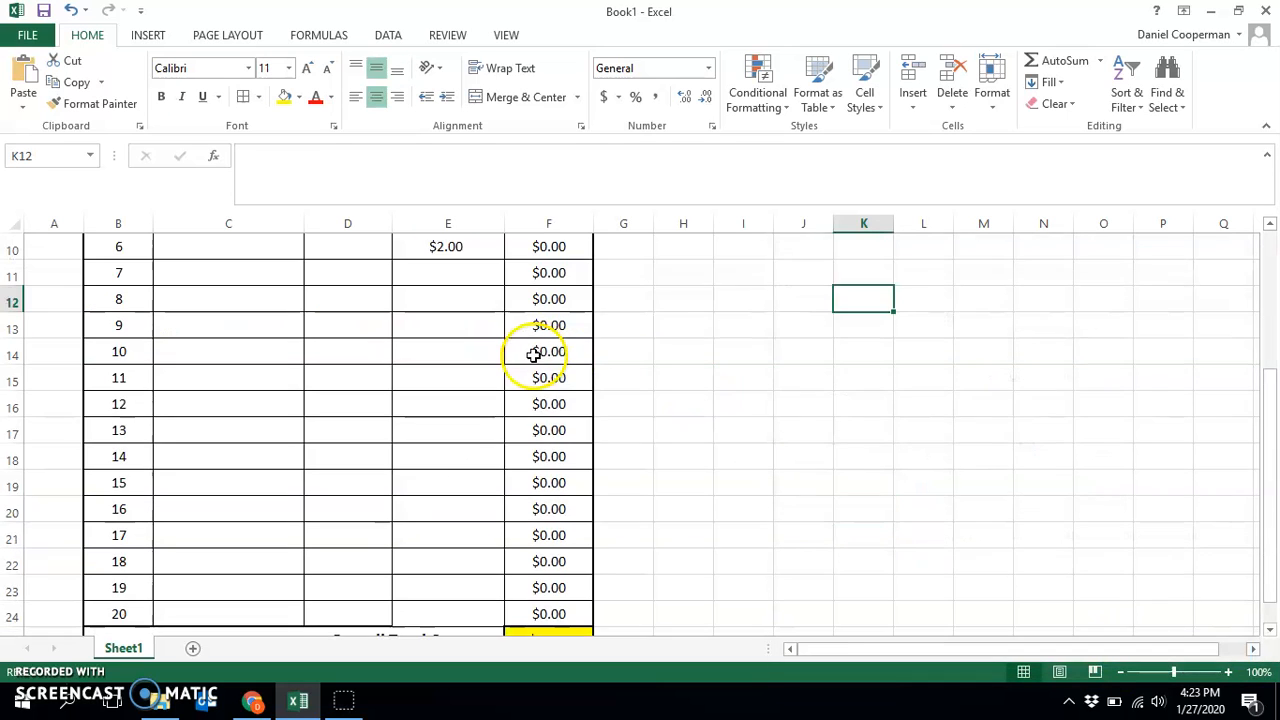
{"action": "scroll", "coordinate": [535, 355], "scroll_direction": "down", "scroll_amount": 3}
{"action": "left_click", "coordinate": [451, 407]}
{"action": "left_click", "coordinate": [259, 97]}
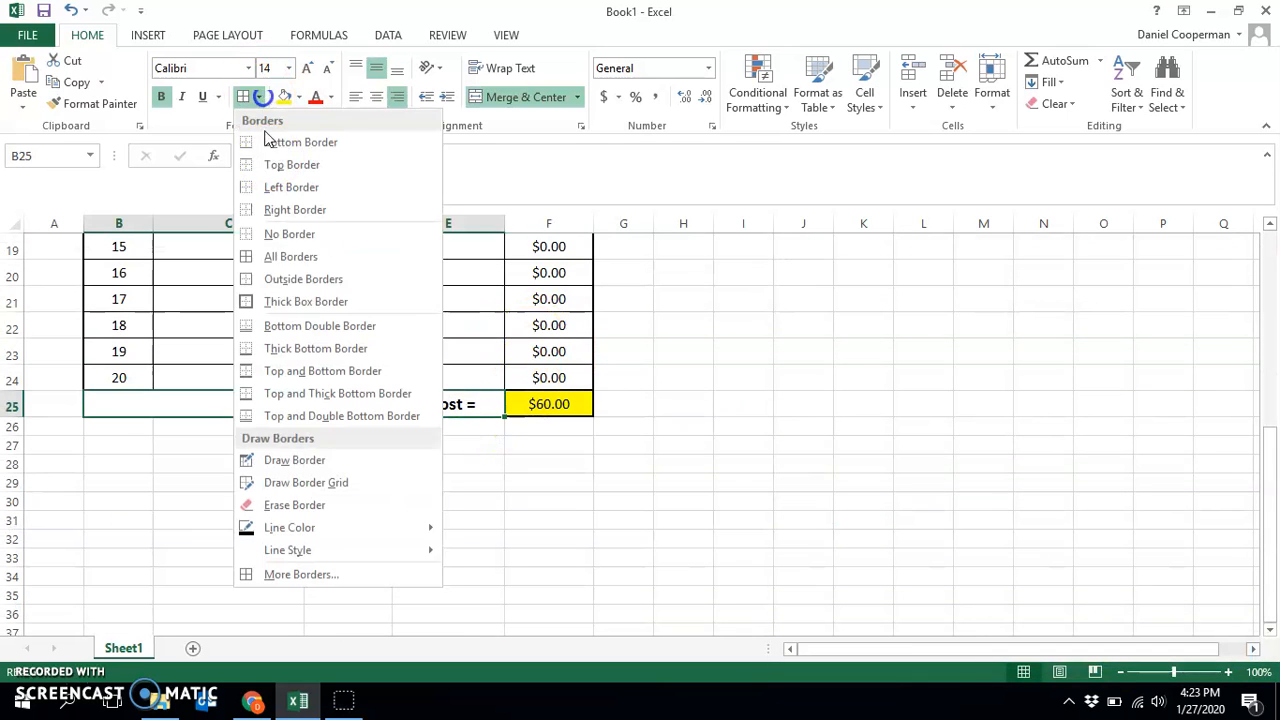
{"action": "left_click", "coordinate": [305, 301]}
{"action": "left_click", "coordinate": [745, 405]}
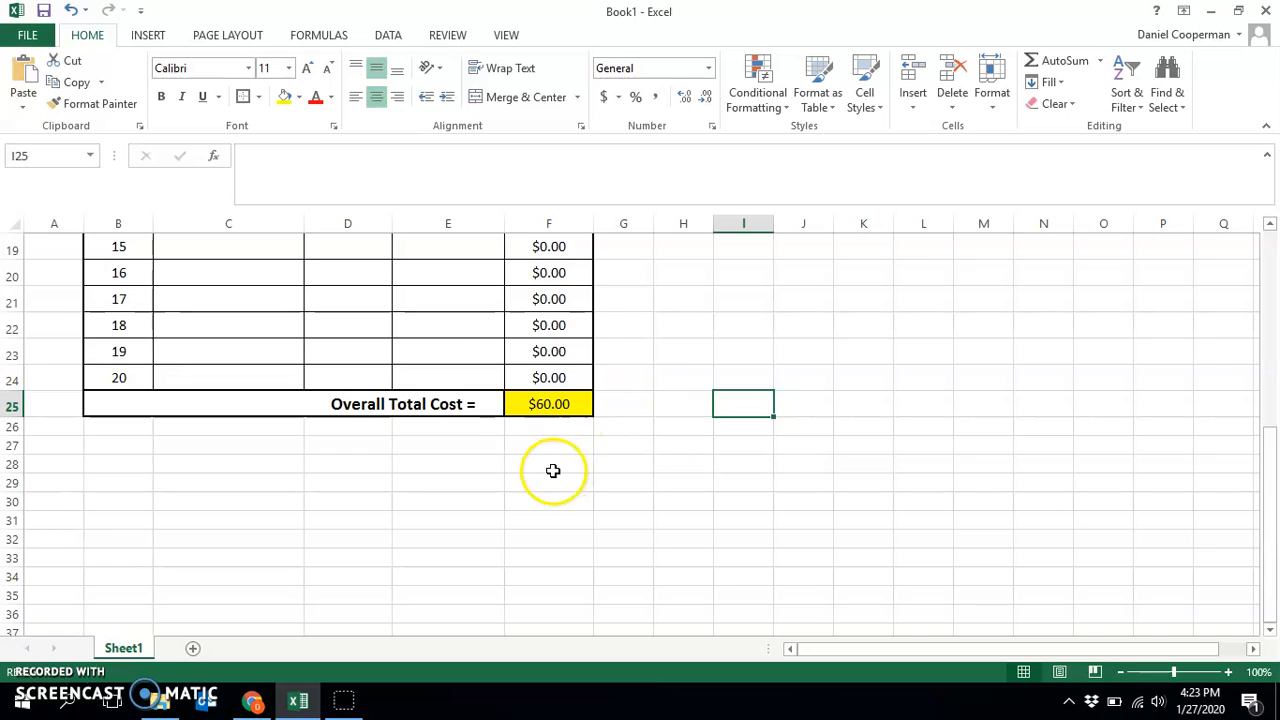
Add a thick left border along the Total Cost column cells F4:F24
{"action": "scroll", "coordinate": [553, 471], "scroll_direction": "up", "scroll_amount": 6}
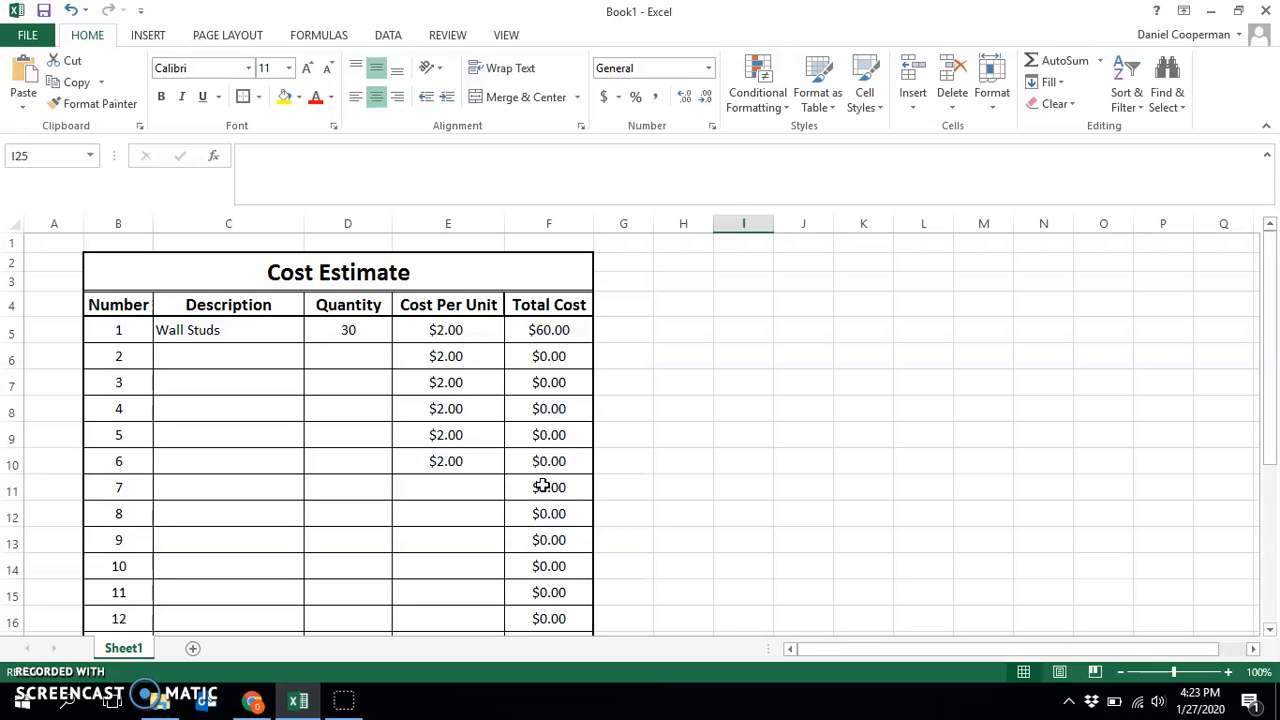
{"action": "left_click_drag", "start_coordinate": [548, 305], "coordinate": [560, 580]}
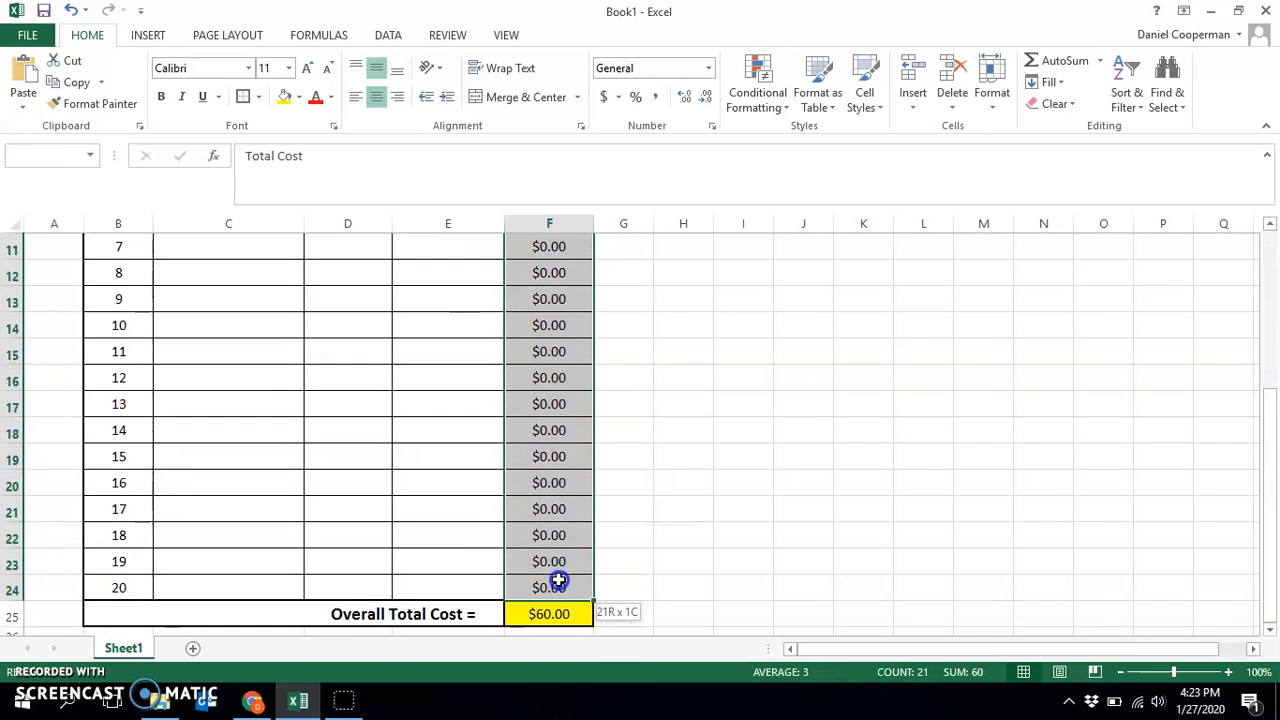
{"action": "left_click", "coordinate": [258, 96]}
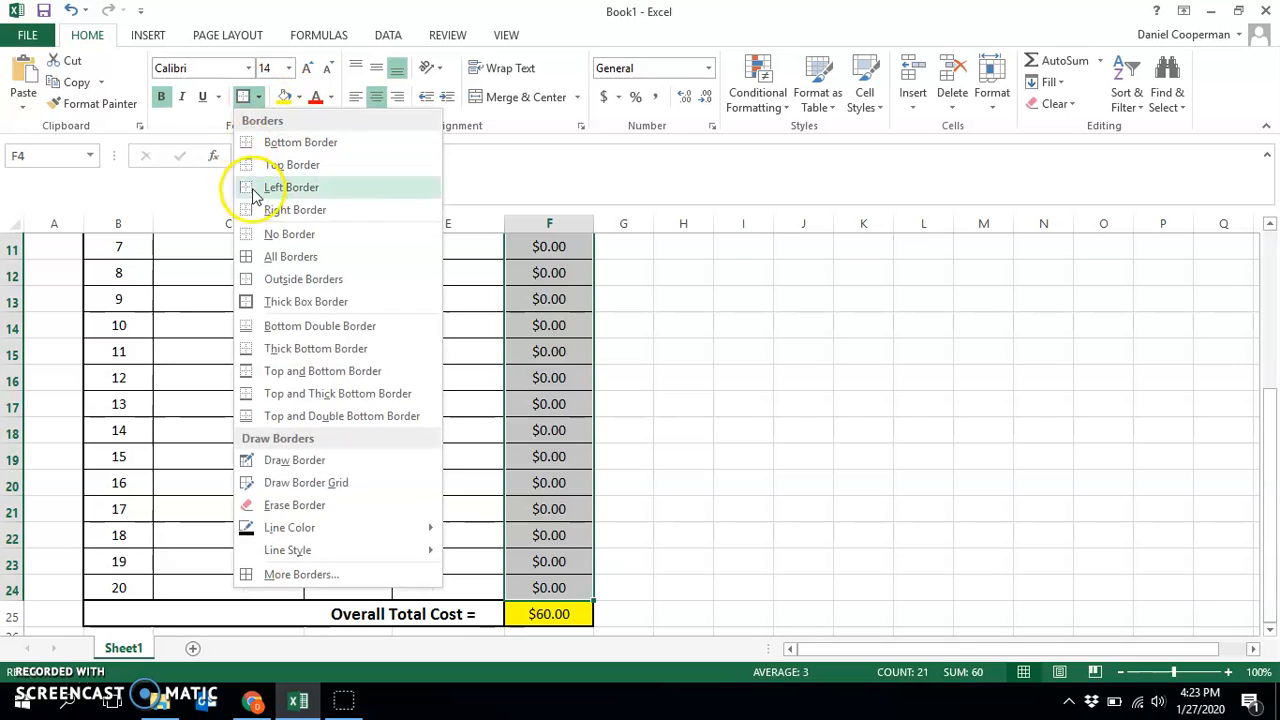
{"action": "left_click", "coordinate": [301, 574]}
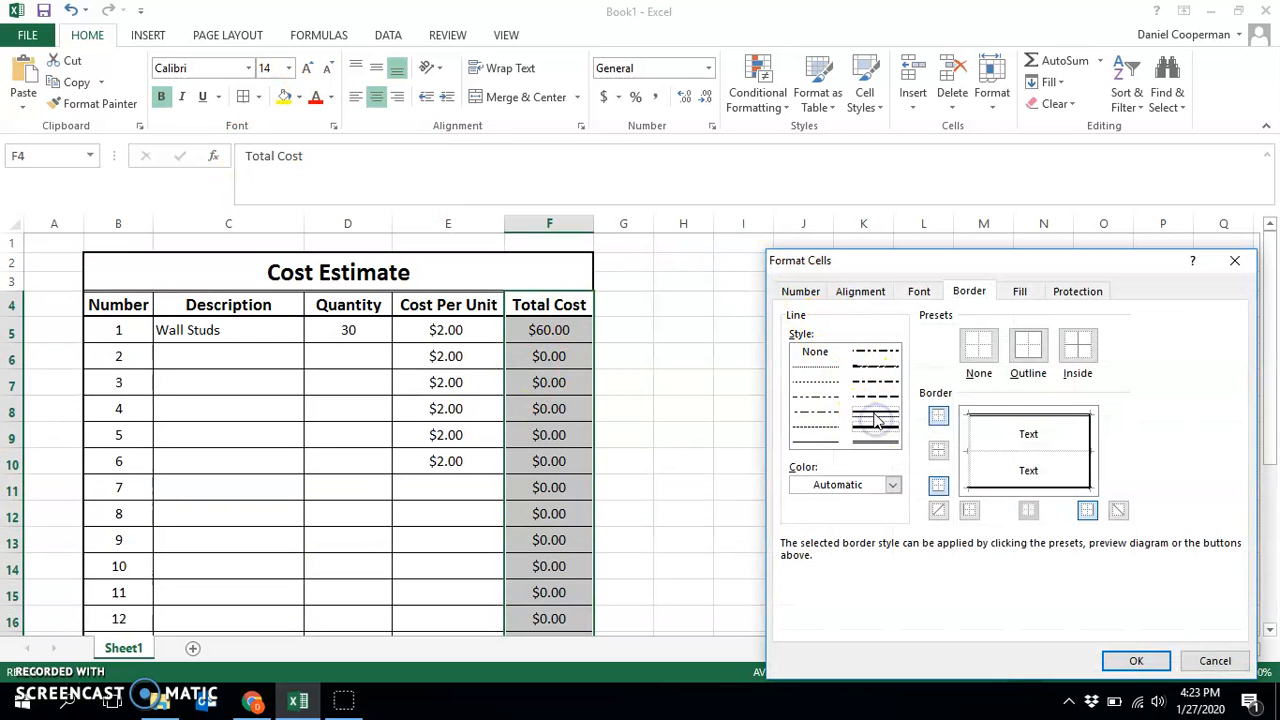
{"action": "left_click", "coordinate": [1132, 656]}
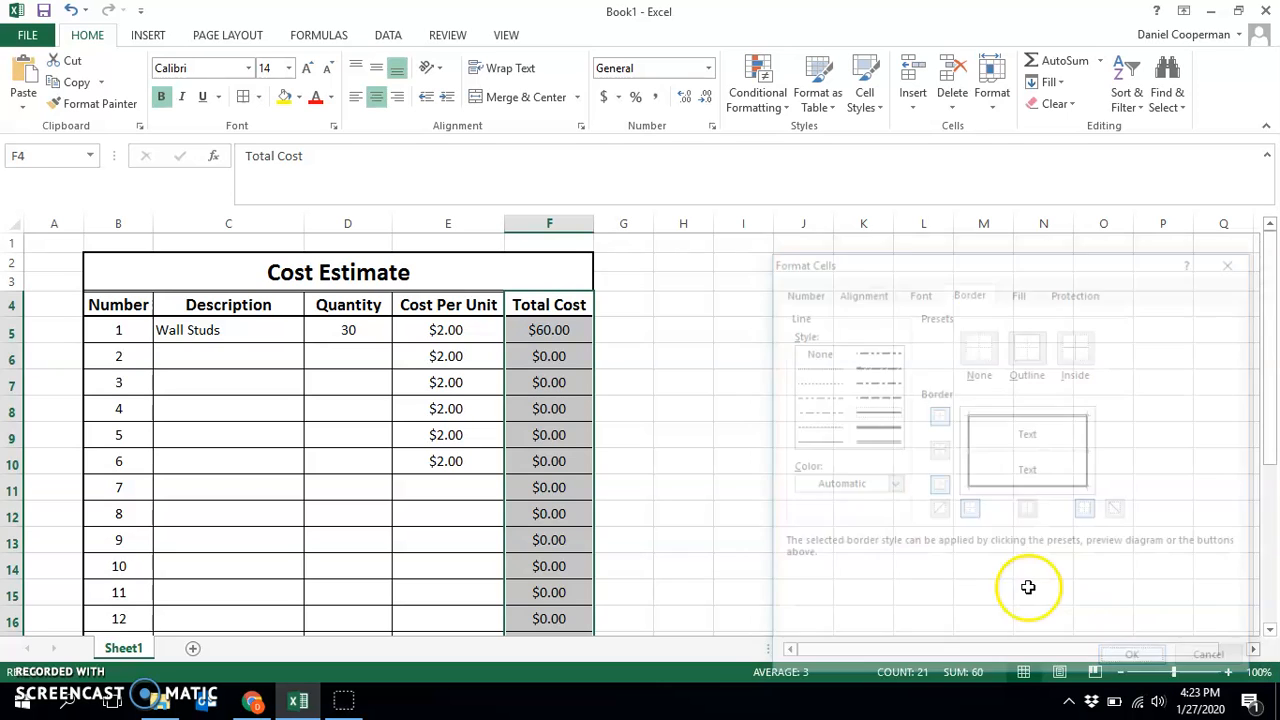